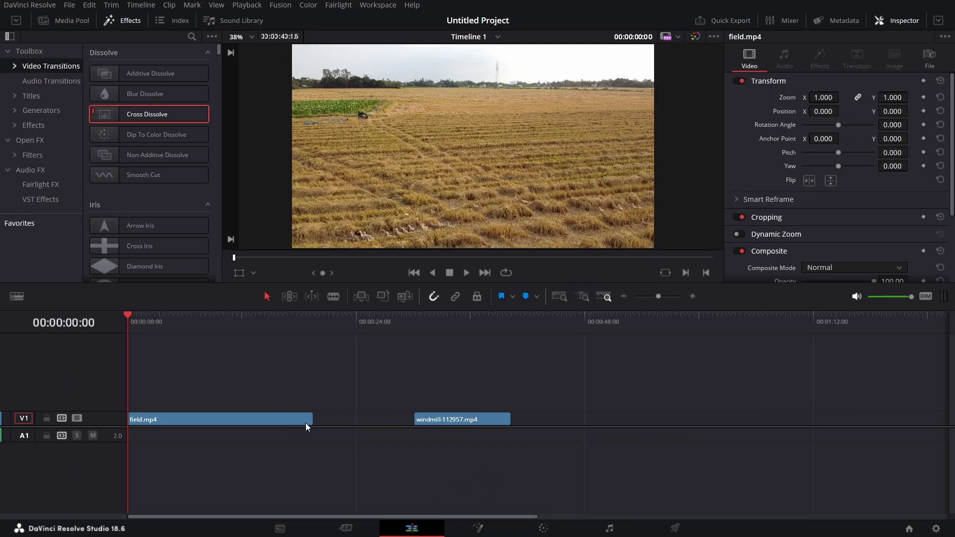
Step: Trim the facing ends of field.mp4 and windmill-112957.mp4, butt them together, and put a Cross Dissolve on the cut
left_click_drag(308, 422, 281, 420)
left_click_drag(420, 421, 300, 428)
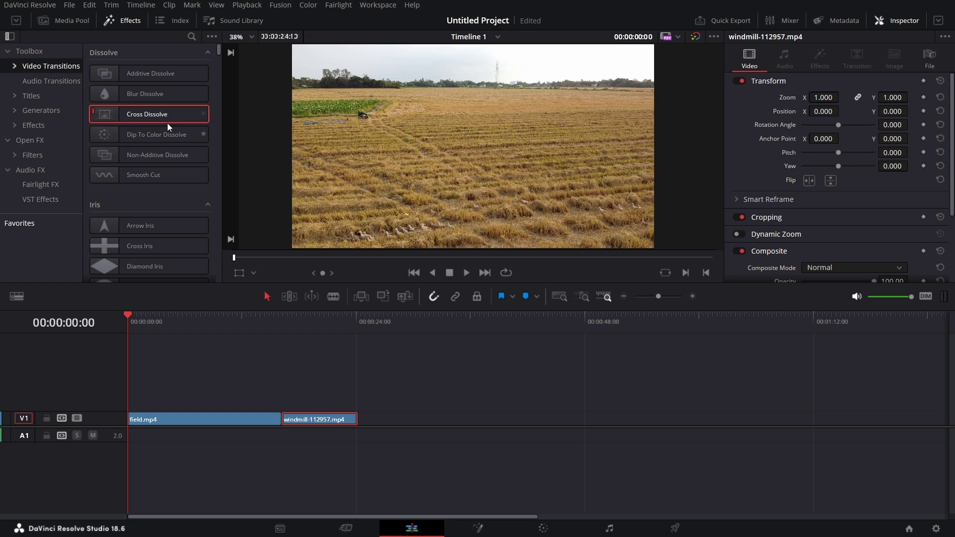
left_click_drag(168, 112, 280, 415)
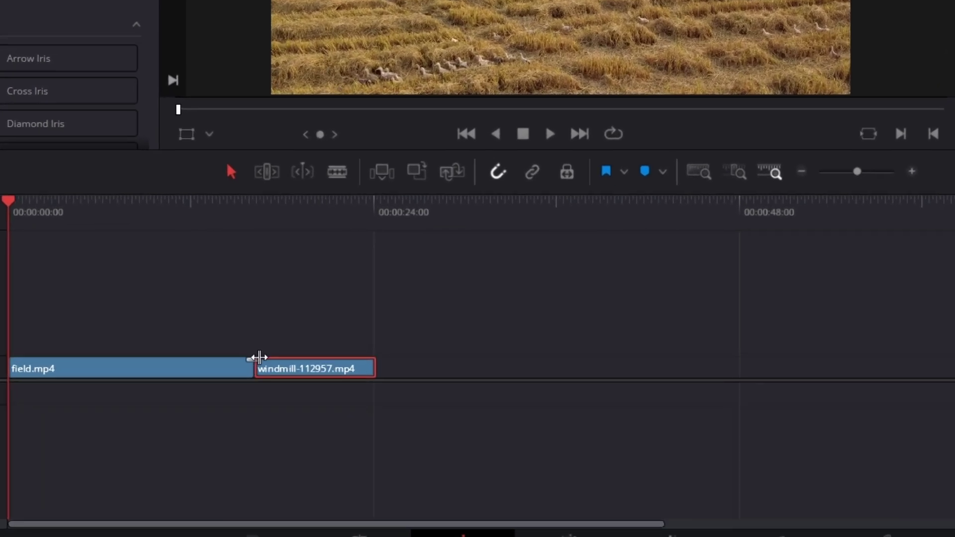
Step: Convert the transition to a Fusion Cross Dissolve and open its composition on the Fusion page
right_click(259, 359)
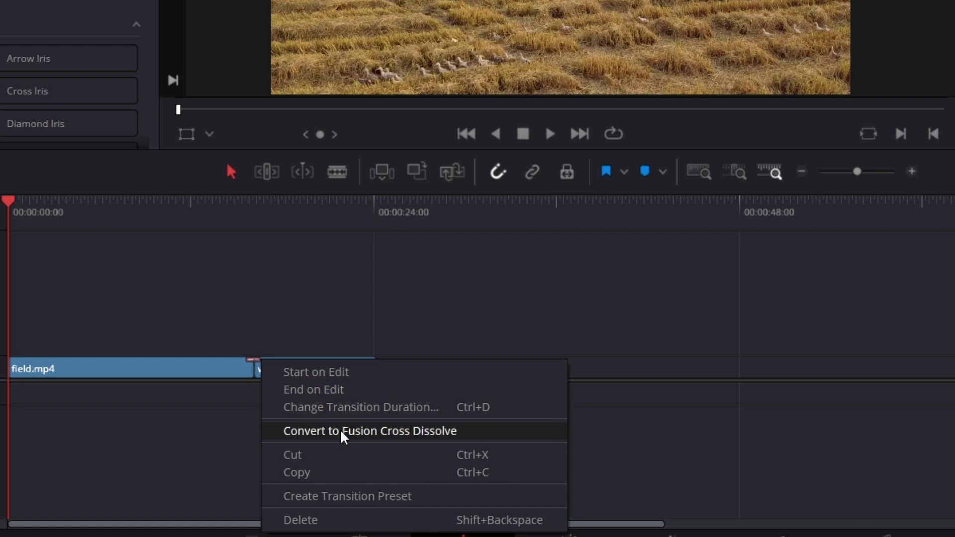
left_click(342, 433)
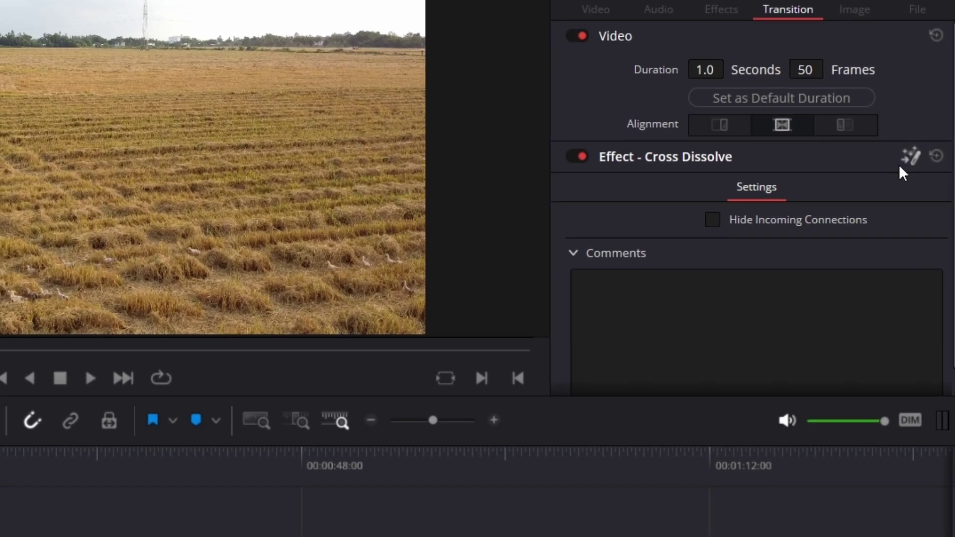
left_click(907, 155)
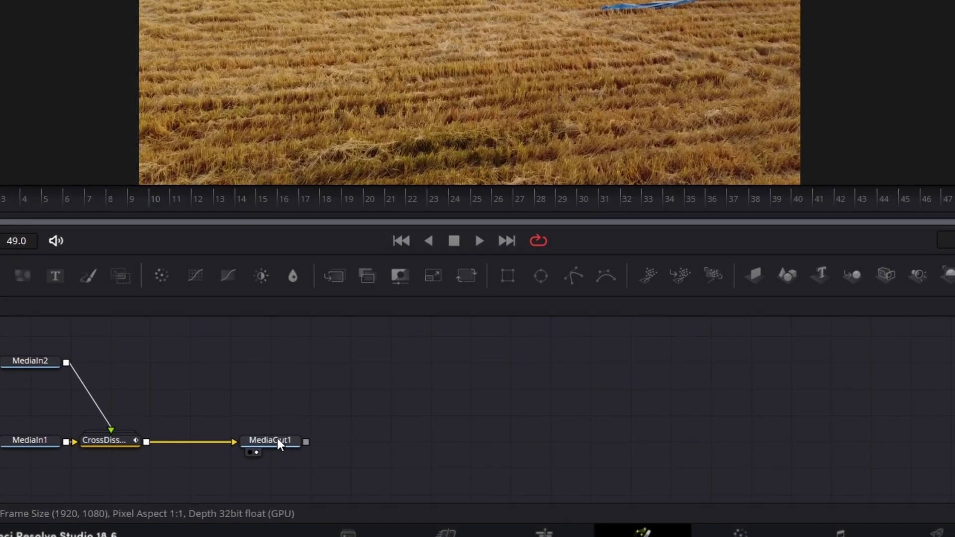
Step: Delete the CrossDissolve node and the remaining MediaIn1 link, spacing MediaOut1 far from the inputs and placing MediaIn2 below MediaIn1
left_click_drag(278, 444, 924, 443)
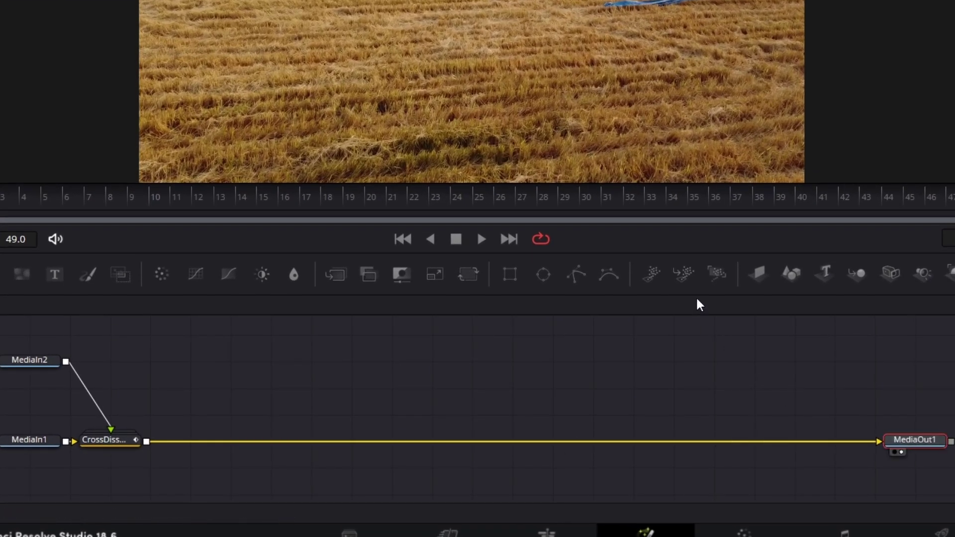
left_click_drag(697, 295, 694, 245)
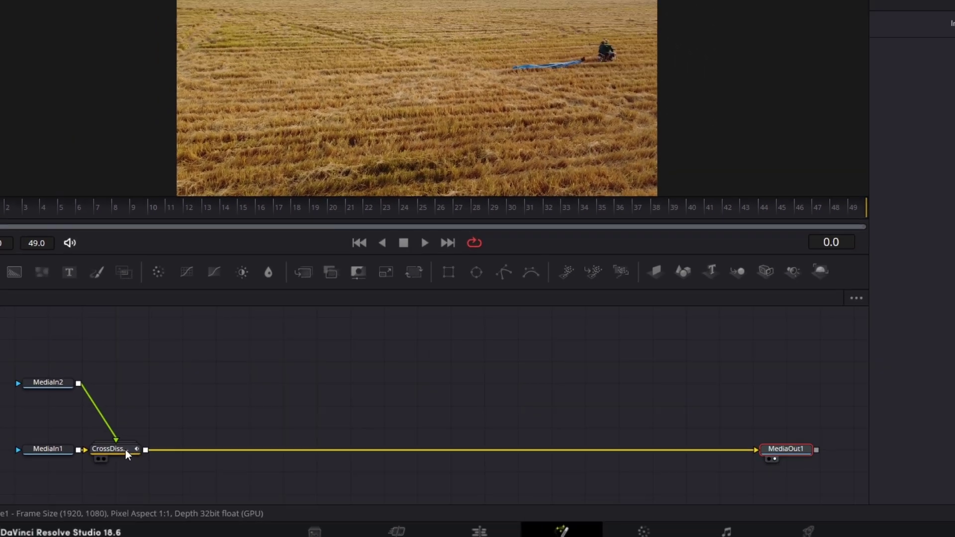
left_click(125, 390)
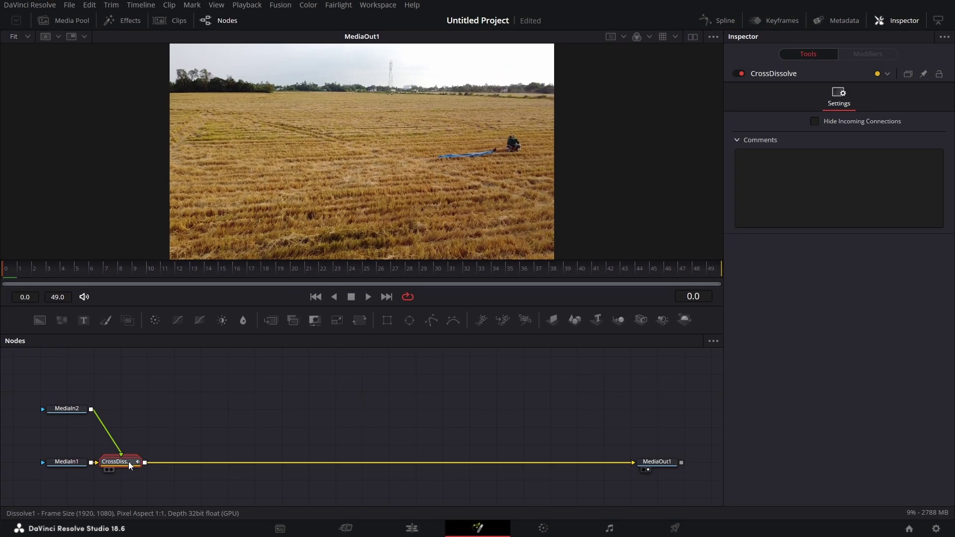
key("Delete")
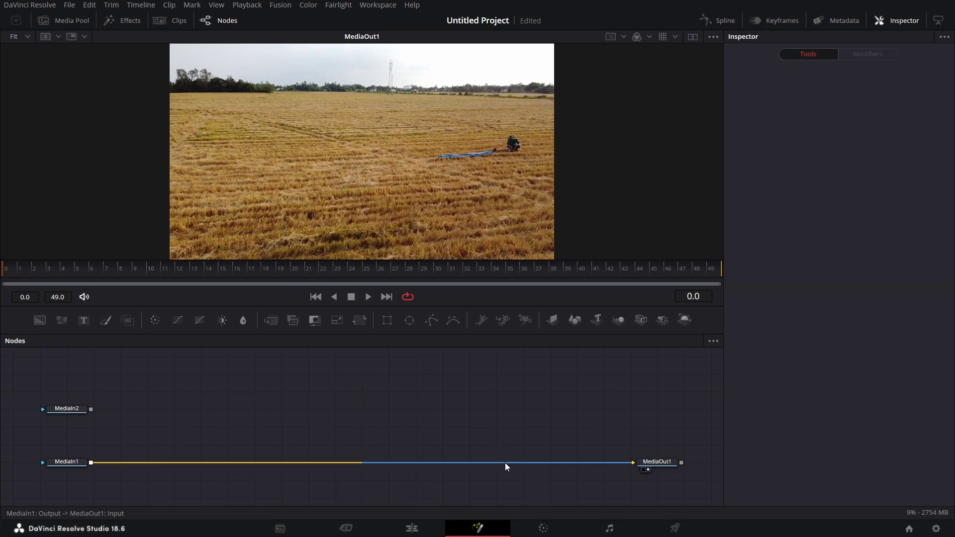
left_click(506, 463)
key("Delete")
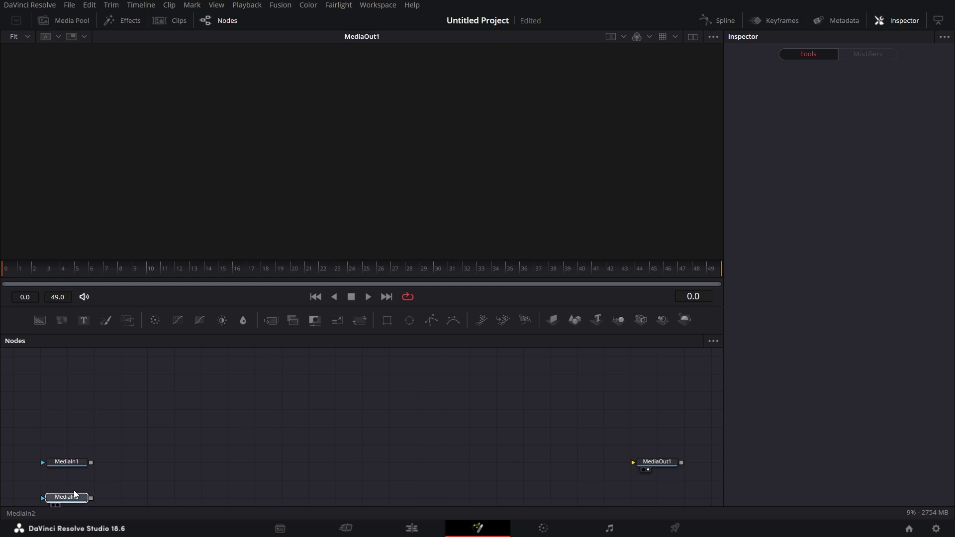
left_click(73, 492)
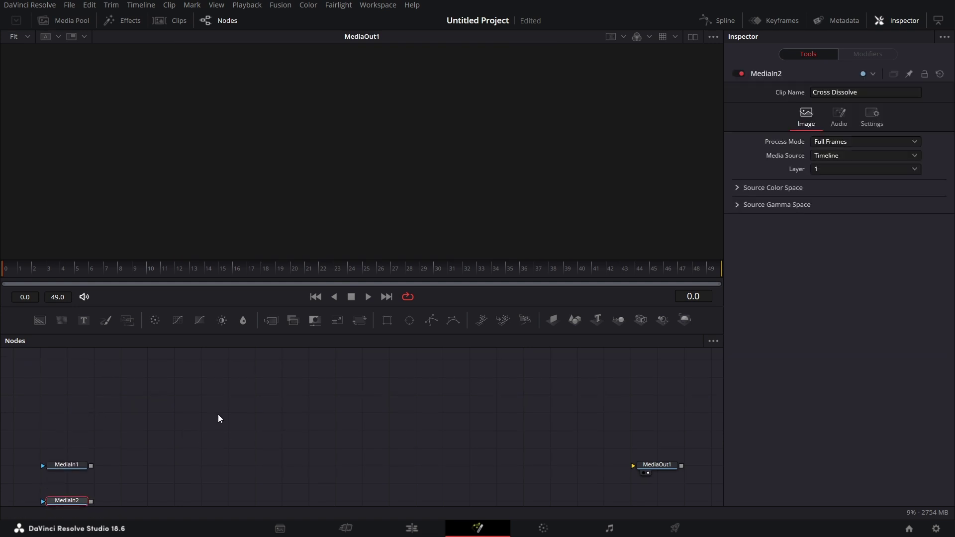
Step: Add a FastNoise node, show it in the viewer, and raise its Contrast to 5.0
left_click_drag(62, 320, 295, 201)
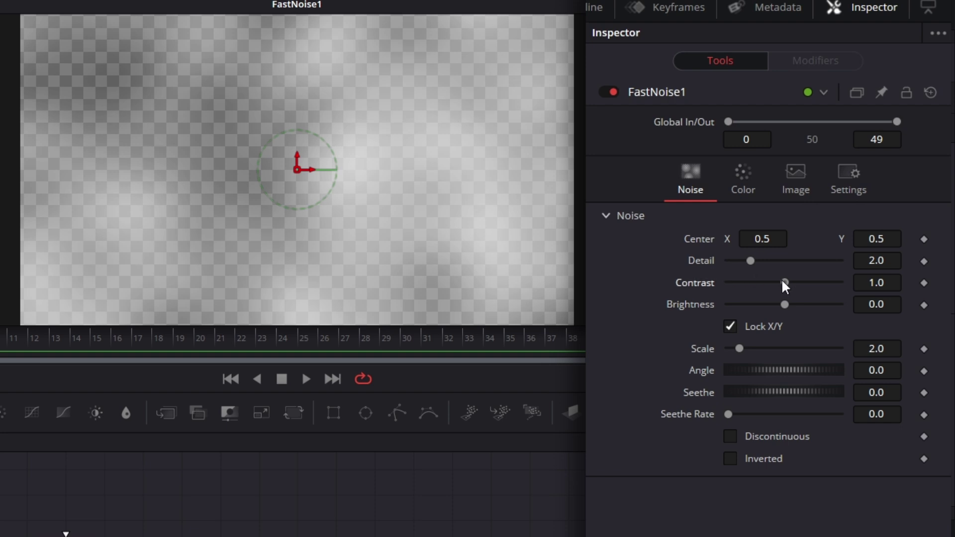
left_click_drag(785, 282, 840, 282)
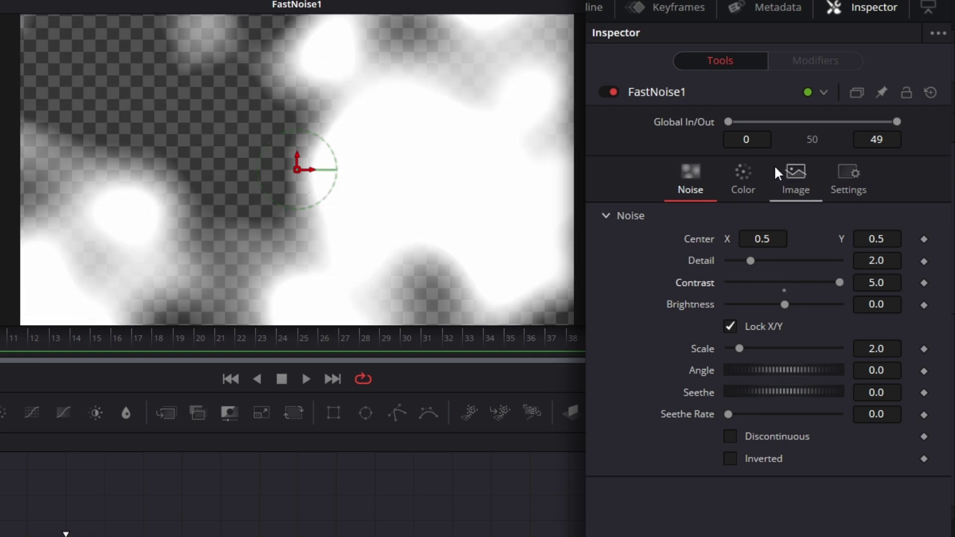
Step: Set the noise's Color 1 Alpha to 1.0, switch to Gradient, and bring the black and white stops close together near 0.86
left_click(755, 178)
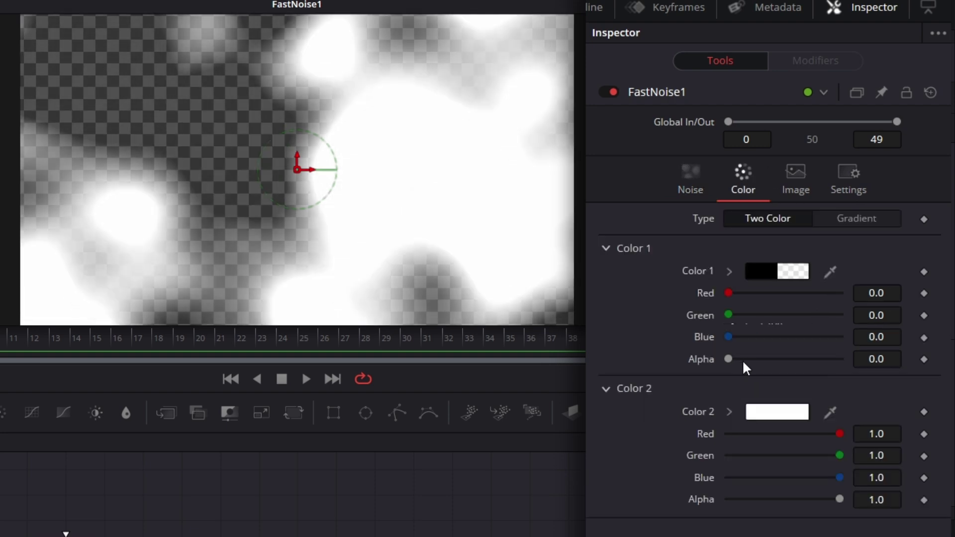
left_click_drag(730, 360, 891, 359)
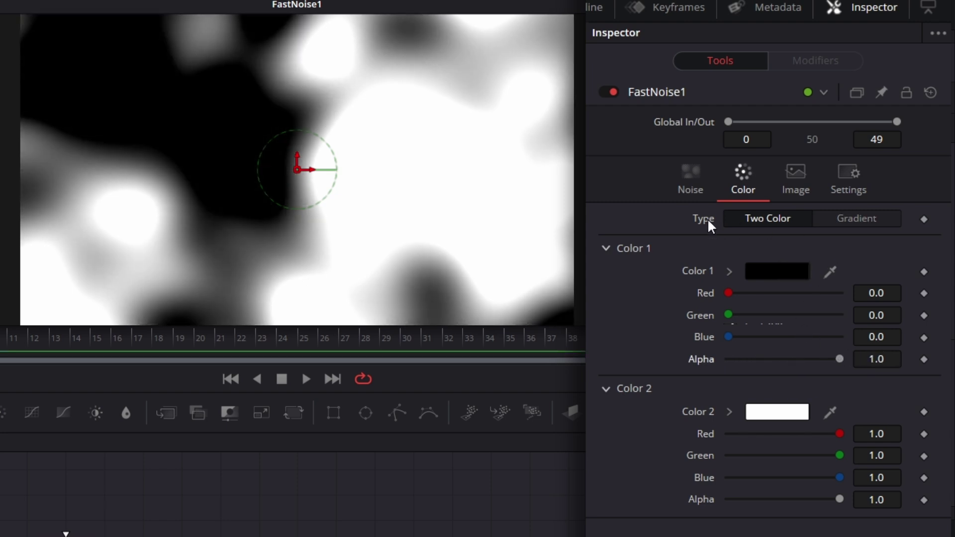
left_click(861, 221)
left_click_drag(725, 308, 877, 309)
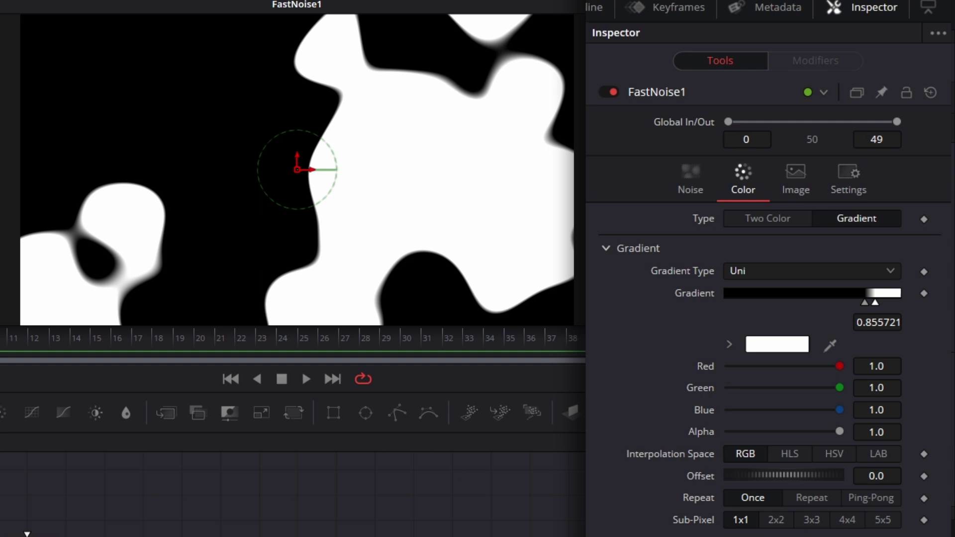
Step: Try a Seethe value of about 0.623 on the FastNoise pattern and undo it
left_click(699, 187)
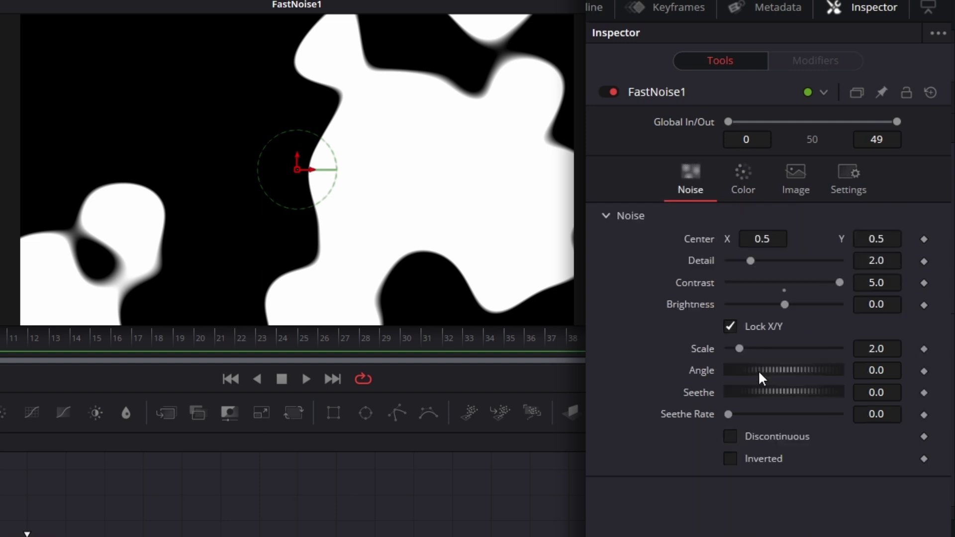
left_click_drag(764, 396, 841, 390)
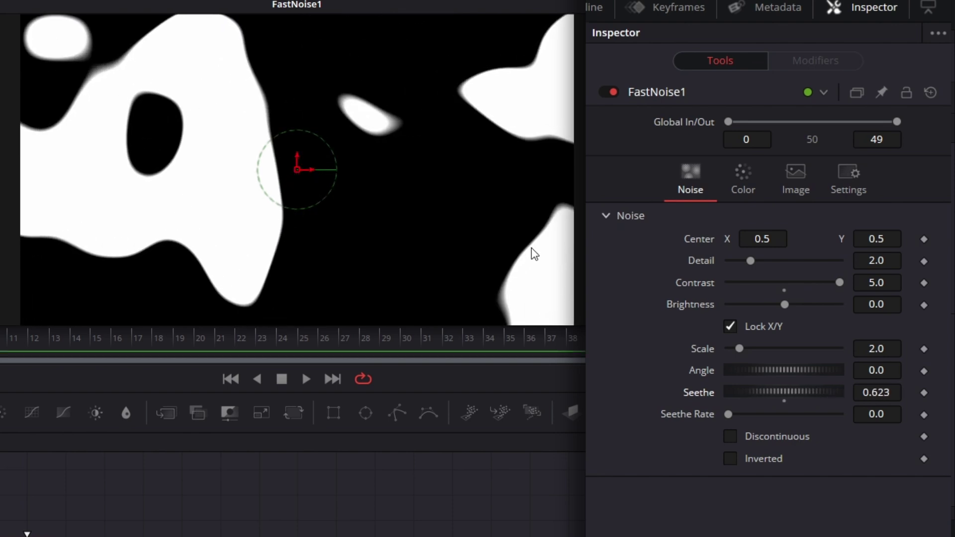
key("ctrl+z")
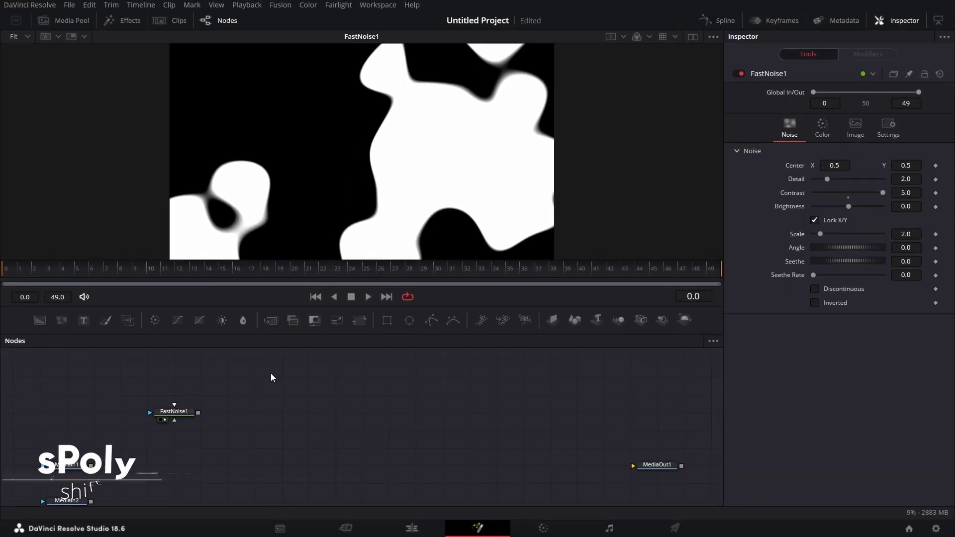
Step: Add an sPolygon node and paste two copies of it below the original
key("shift+space")
type("spo")
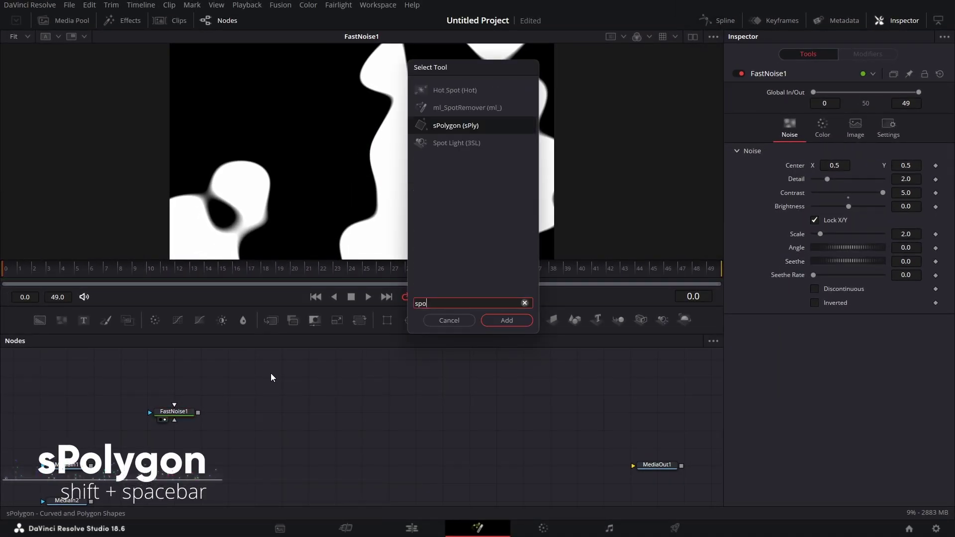
key("Return")
right_click(283, 381)
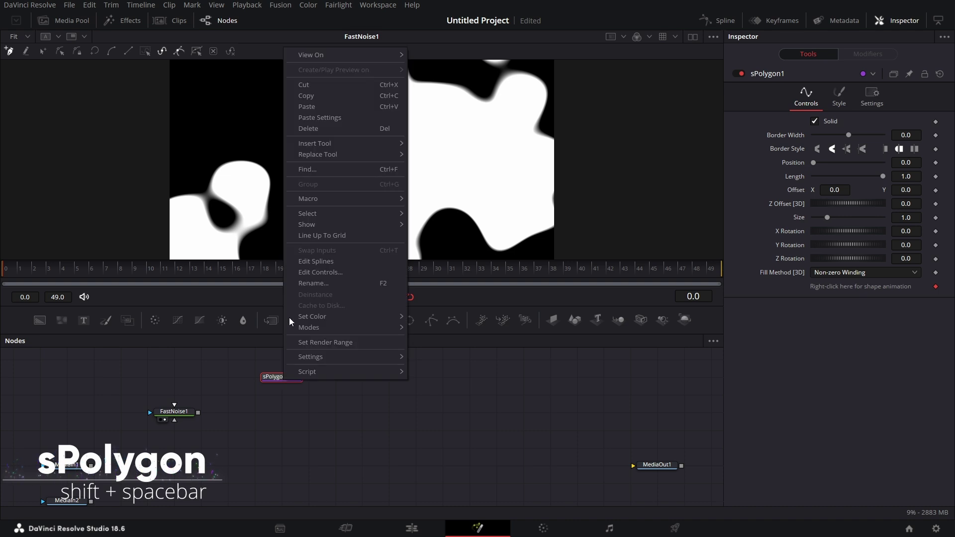
left_click(319, 96)
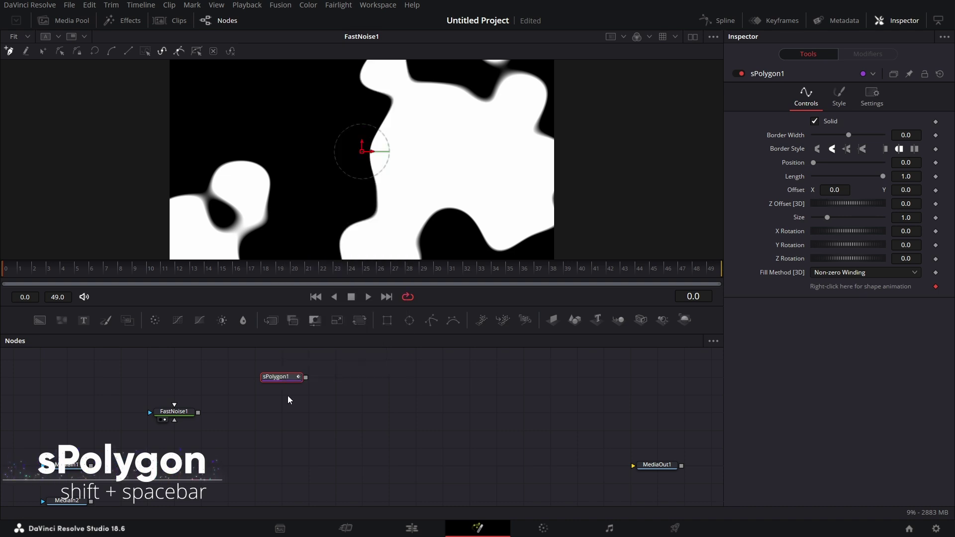
key("ctrl+v")
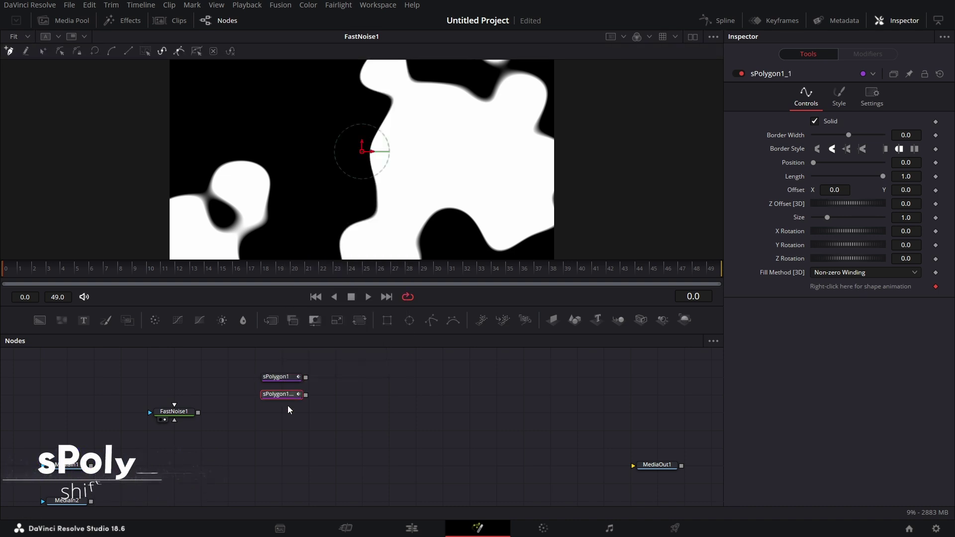
key("ctrl+v")
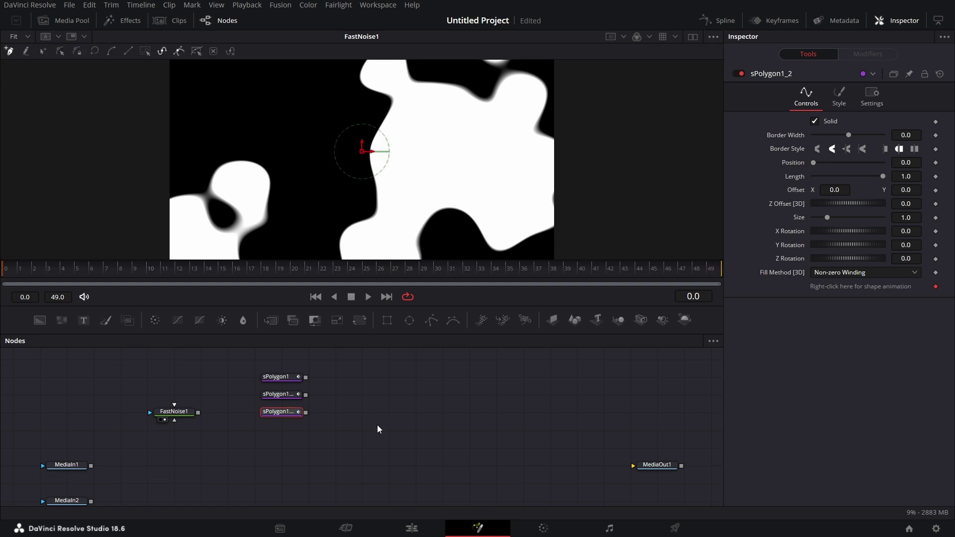
Step: Draw sPolygon1 as a closed curved outline around the white noise blob in the image's lower-left corner, running slightly outside the frame
scroll(378, 425, "up", 1)
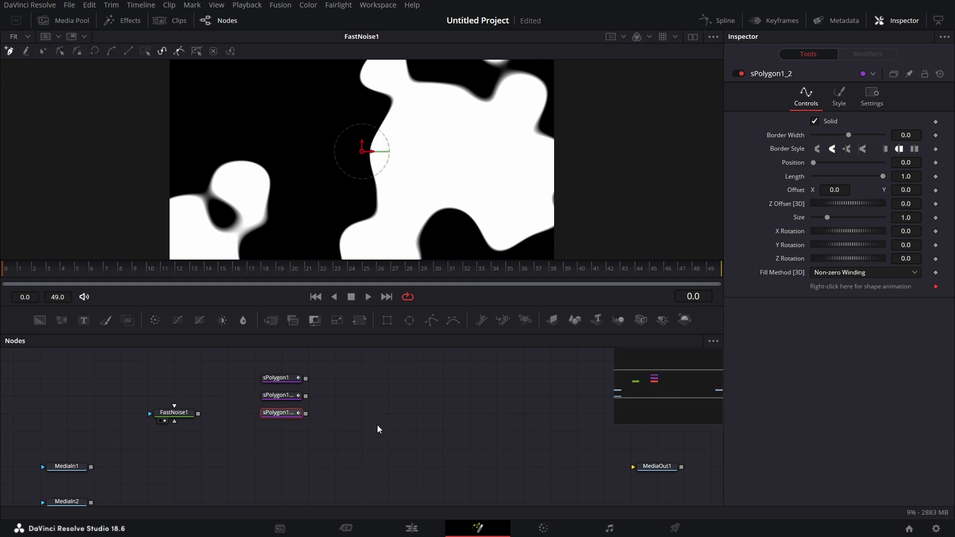
left_click(285, 380)
scroll(301, 226, "down", 3)
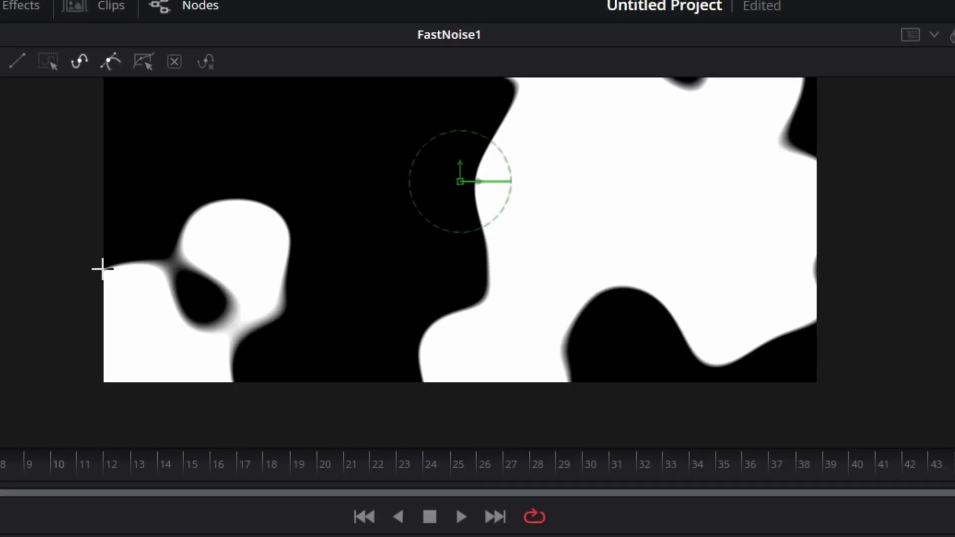
left_click(174, 163)
left_click_drag(155, 289, 225, 354)
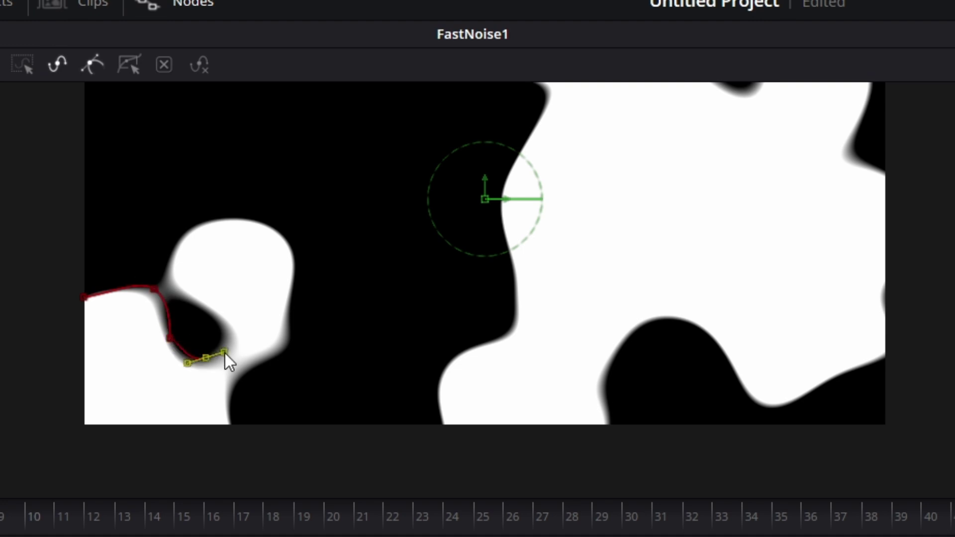
left_click_drag(208, 315, 192, 310)
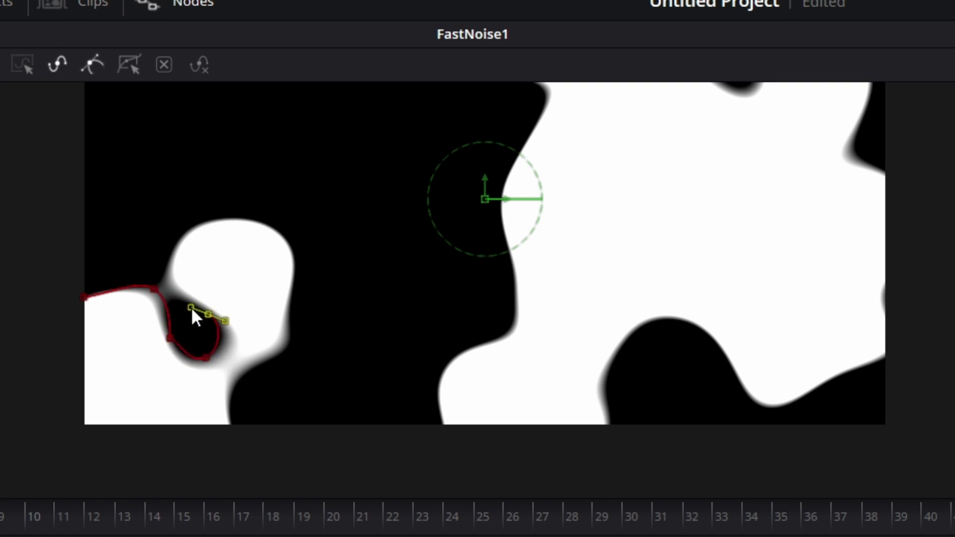
left_click_drag(168, 272, 181, 244)
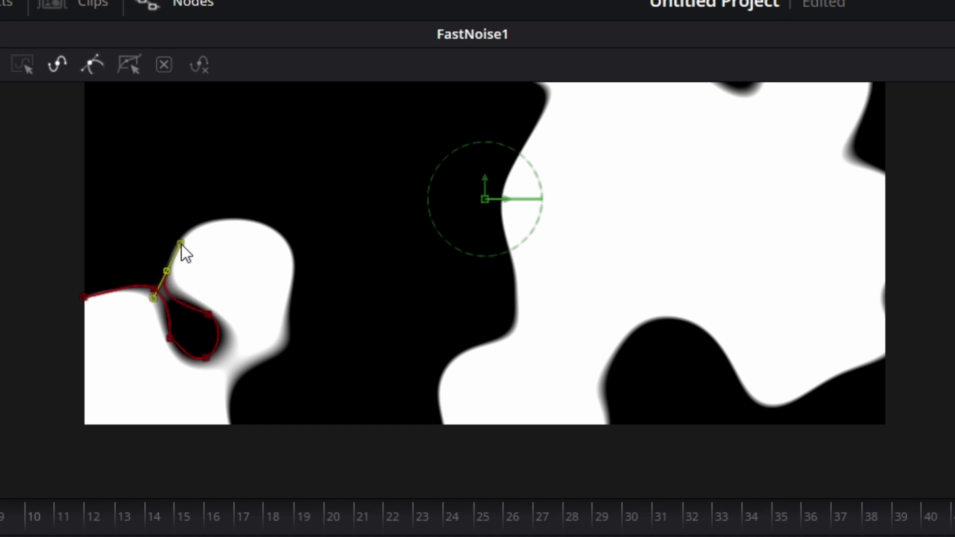
left_click_drag(264, 222, 314, 248)
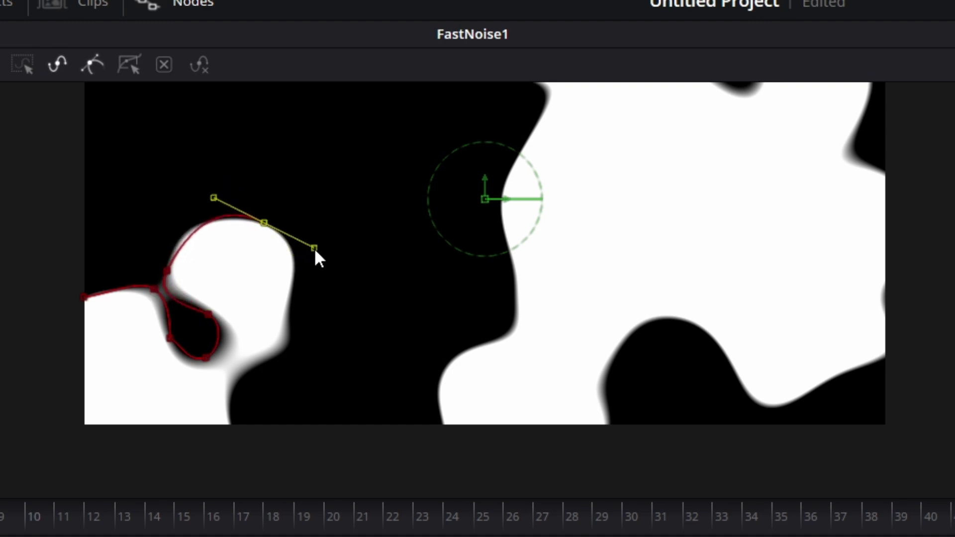
left_click_drag(292, 307, 274, 362)
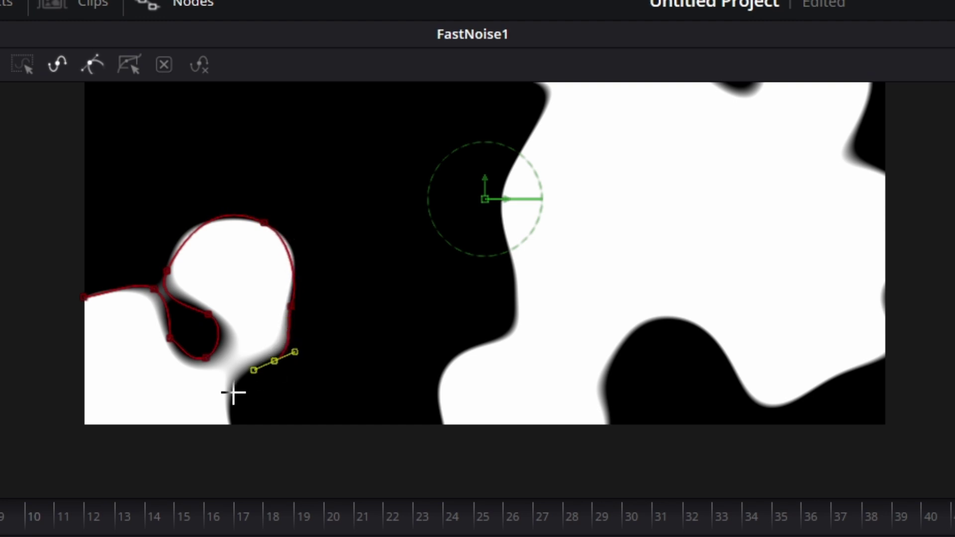
left_click_drag(227, 412, 236, 436)
left_click(227, 432)
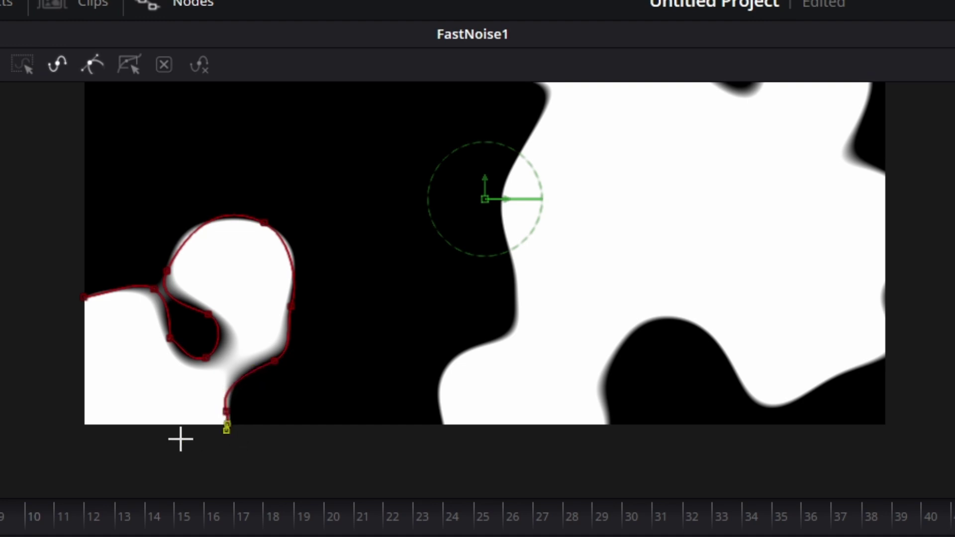
left_click_drag(127, 438, 76, 441)
left_click(83, 297)
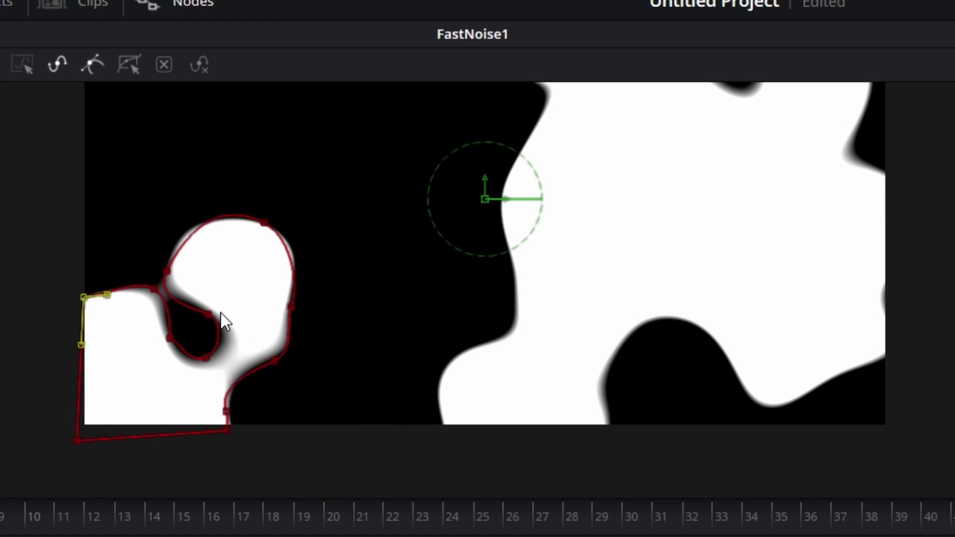
Step: Refine sPolygon1's outline by repositioning and smoothing the points along the blob's rounded top and right edge
left_click(168, 265)
mouse_move(168, 265)
left_mouse_down()
mouse_move(178, 238)
mouse_move(169, 257)
left_mouse_up()
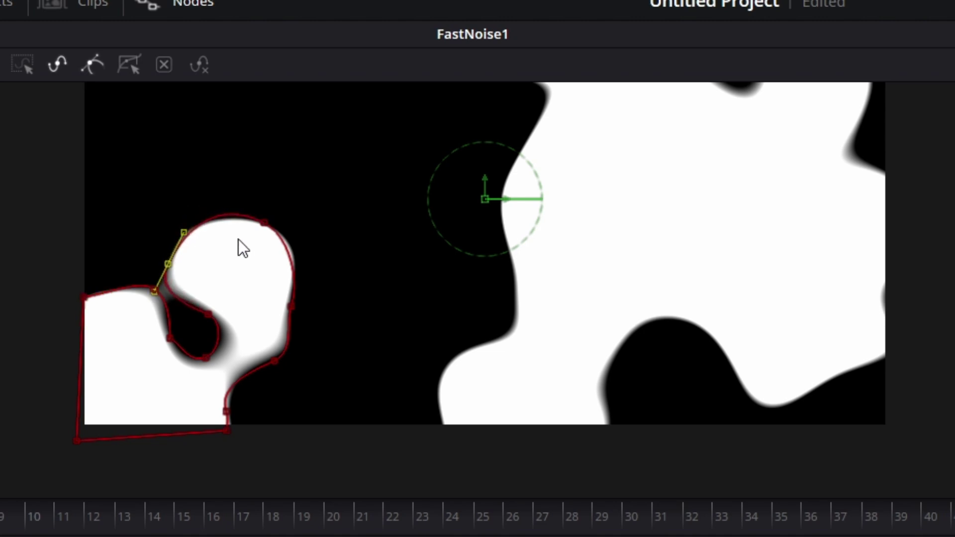
left_click_drag(264, 226, 274, 235)
left_click(289, 308)
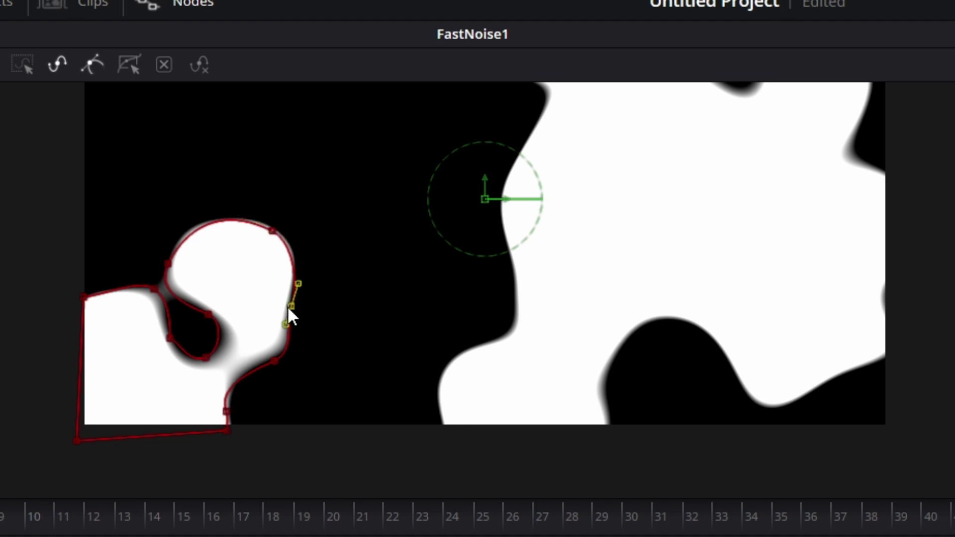
key("shift+s")
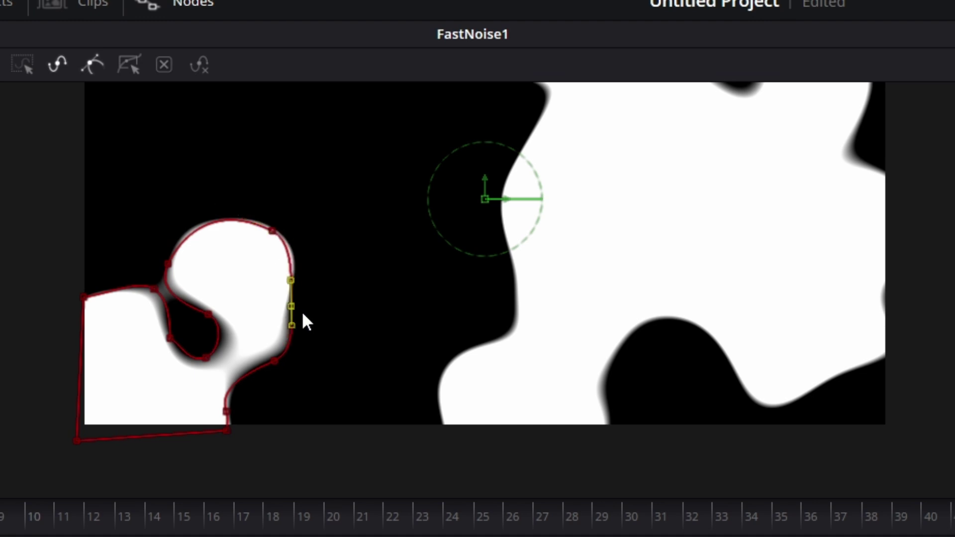
left_click_drag(294, 301, 297, 289)
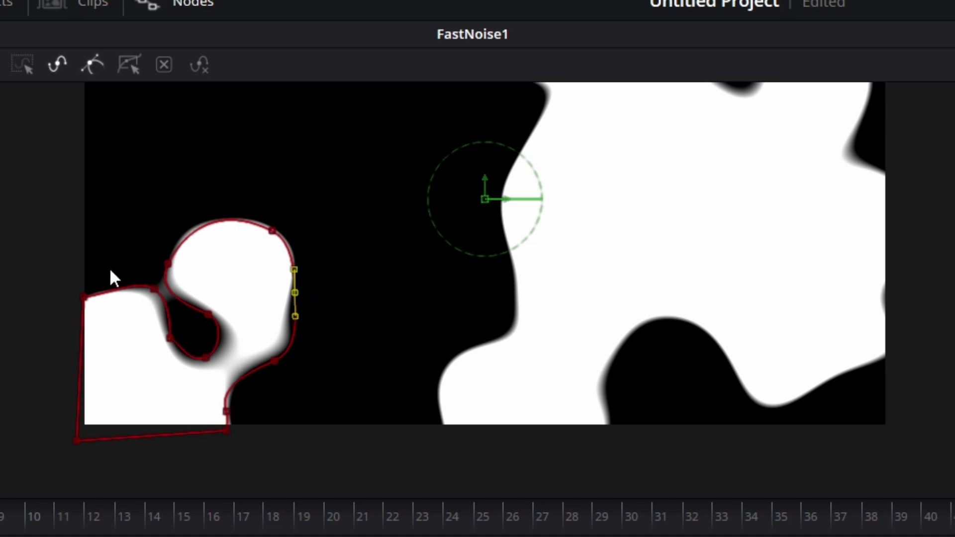
Step: Trace the left edge of the large white shape with sPolygon1_1, starting just below the frame and curving upward along the noise
scroll(600, 395, "up", 3)
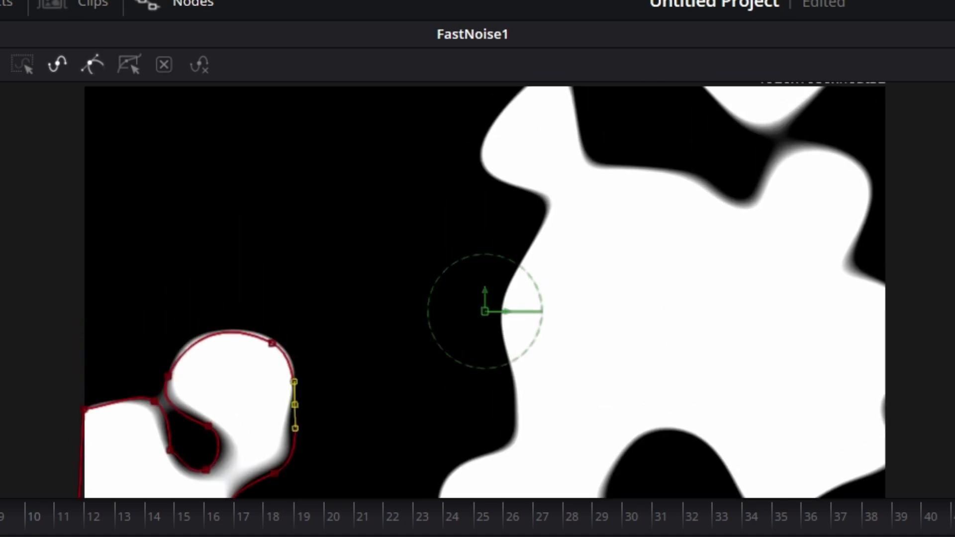
left_click(633, 443)
scroll(704, 393, "right", 2)
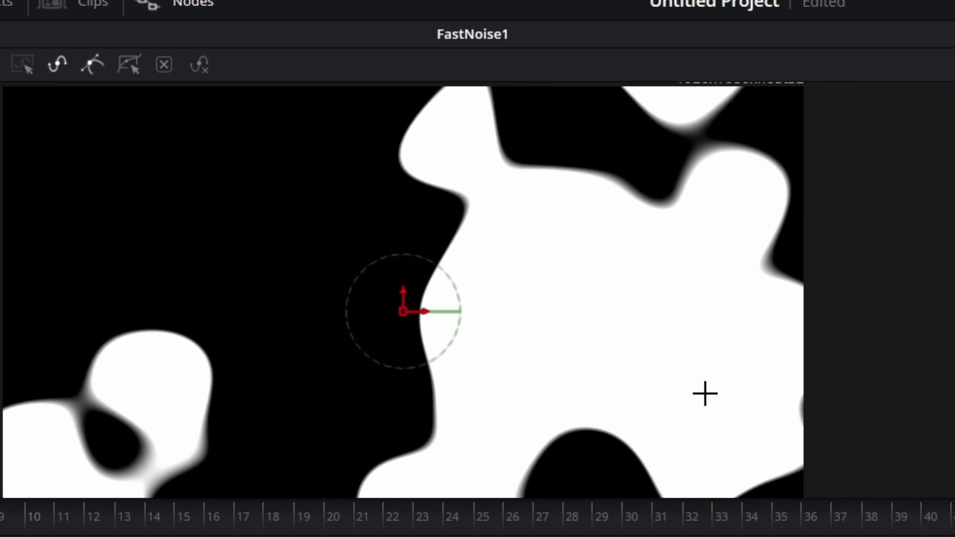
scroll(705, 393, "down", 2)
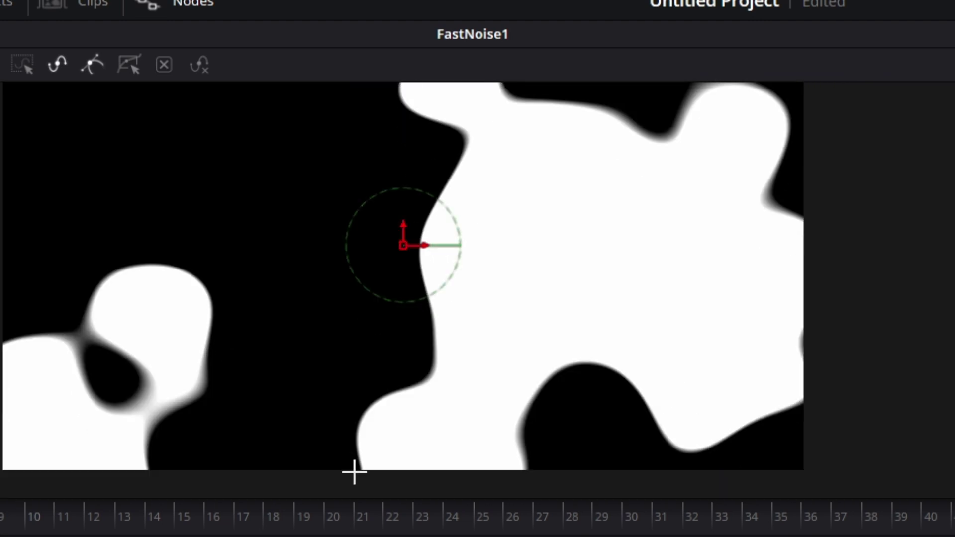
left_click(356, 474)
left_click(353, 447)
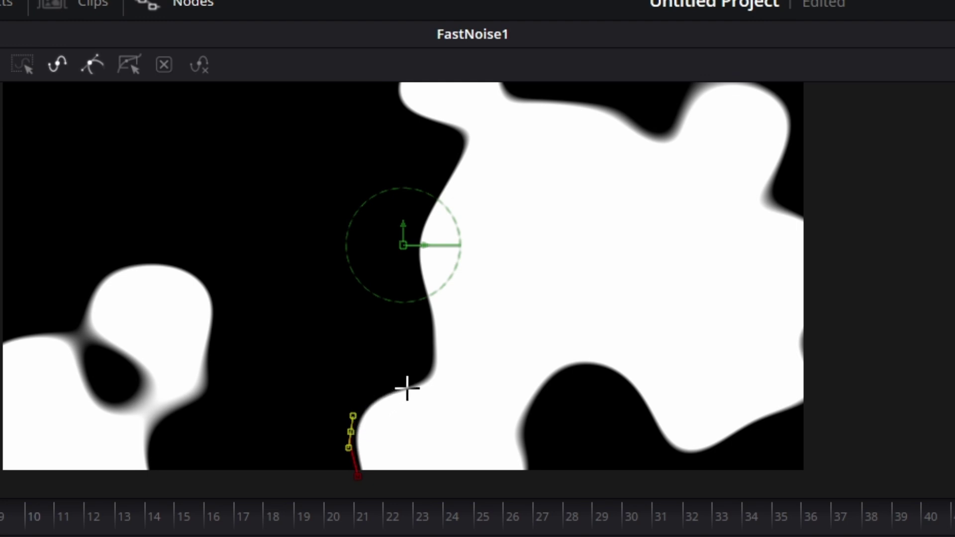
left_click_drag(407, 389, 415, 387)
left_click_drag(436, 329, 428, 276)
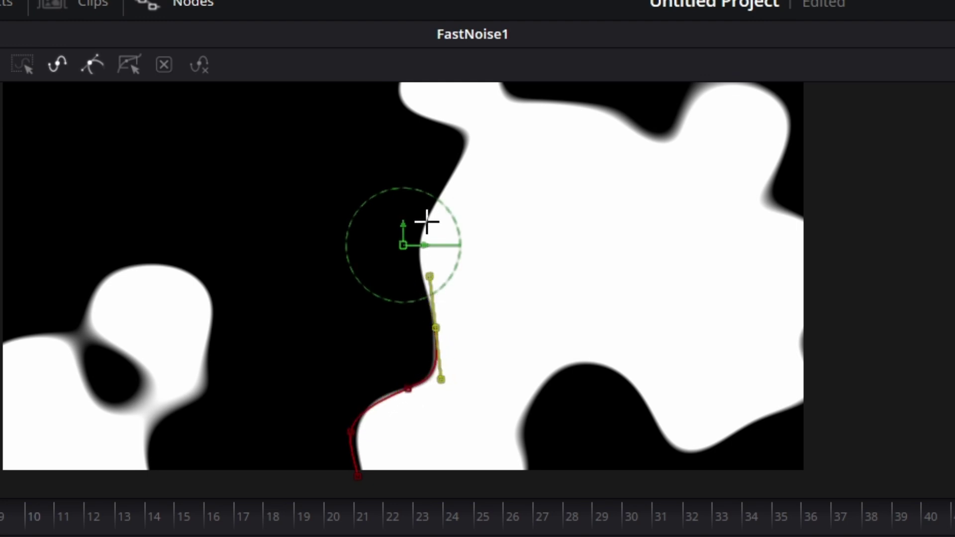
left_click_drag(444, 189, 487, 138)
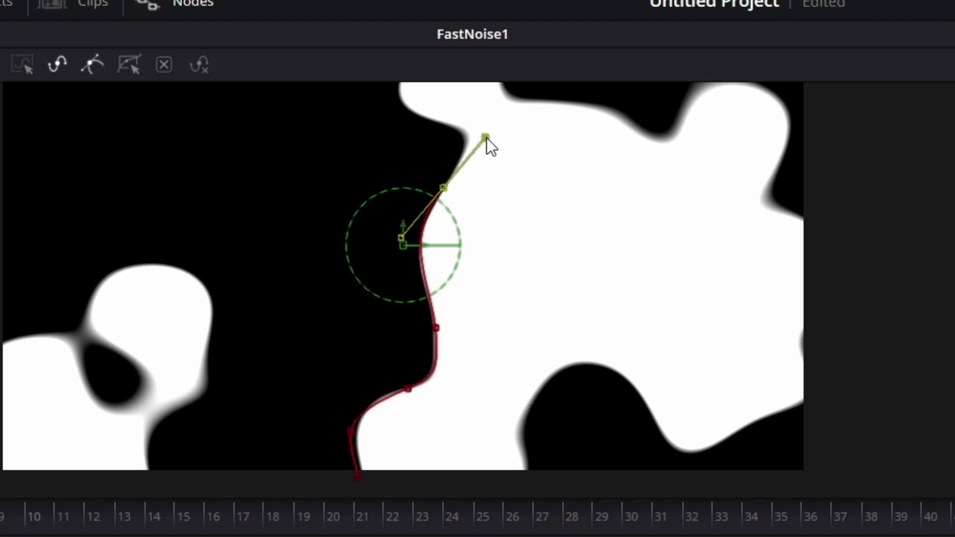
scroll(487, 145, "up", 3)
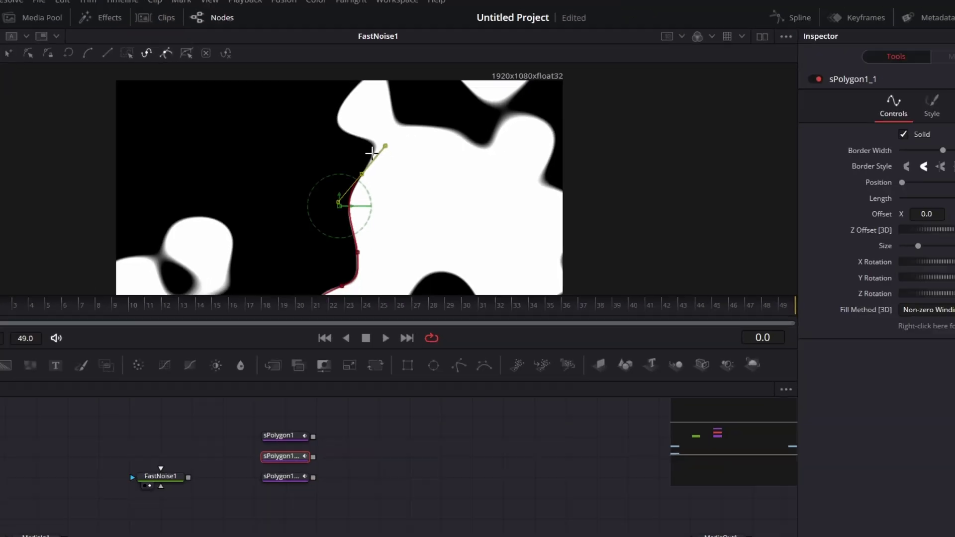
Step: Add an sRectangle node below the three sPolygon nodes
left_click(203, 418)
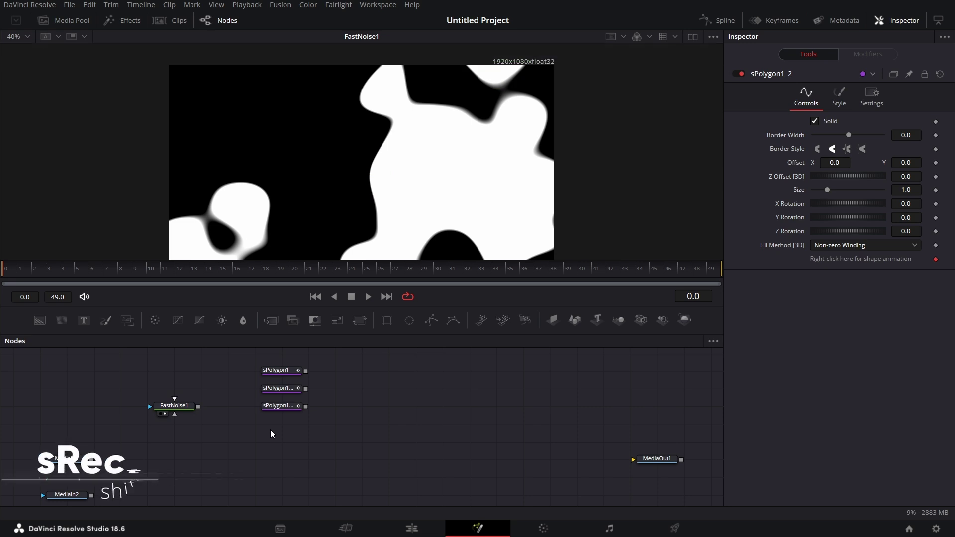
key("shift+space")
type("srec")
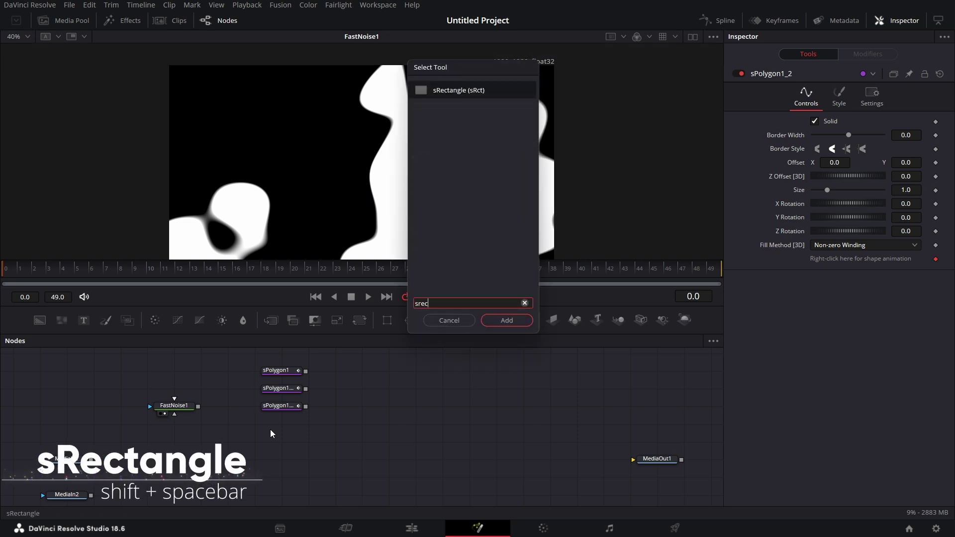
key("Return")
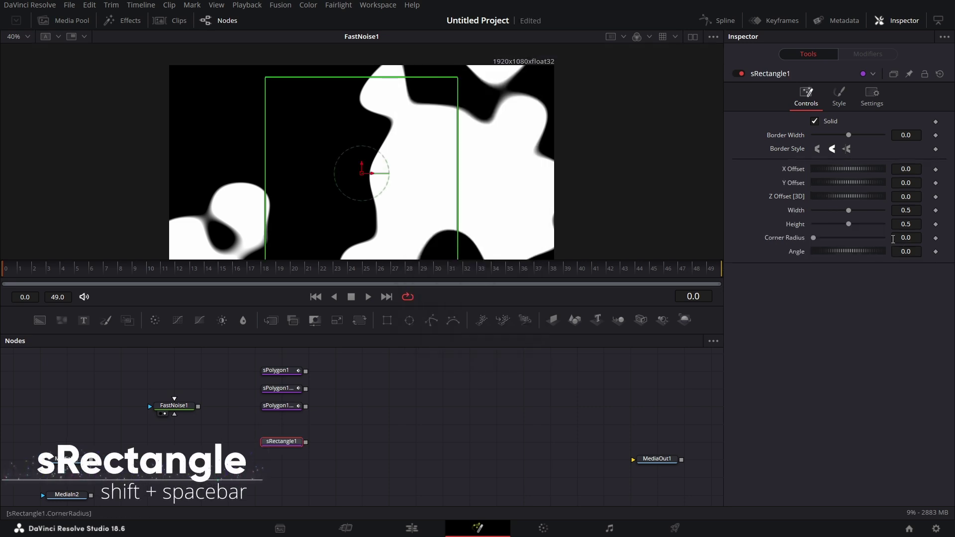
Step: Size sRectangle1 to the full frame with a Width of 1.0 and a Height of 1080/1920
left_click_drag(850, 212, 887, 211)
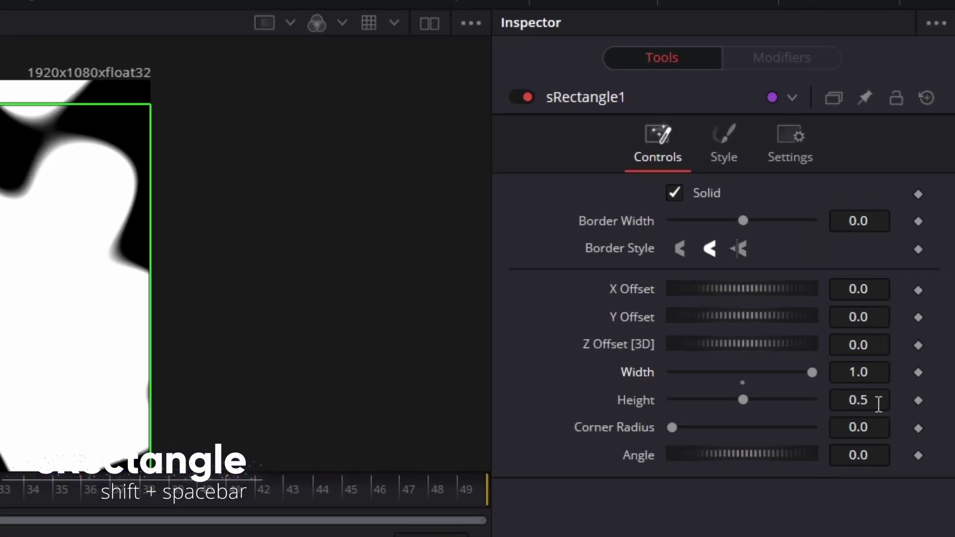
left_click(879, 404)
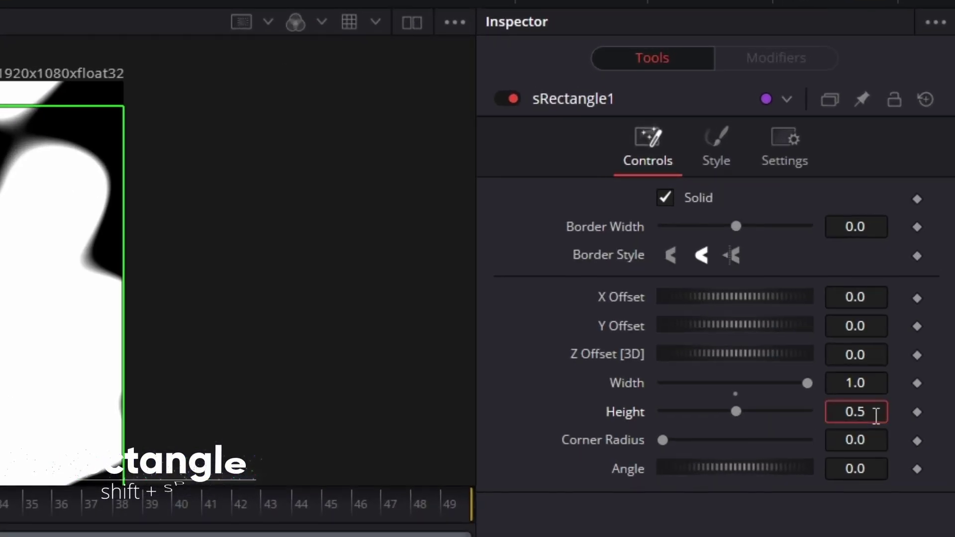
key("BackSpace")
key("BackSpace")
key("BackSpace")
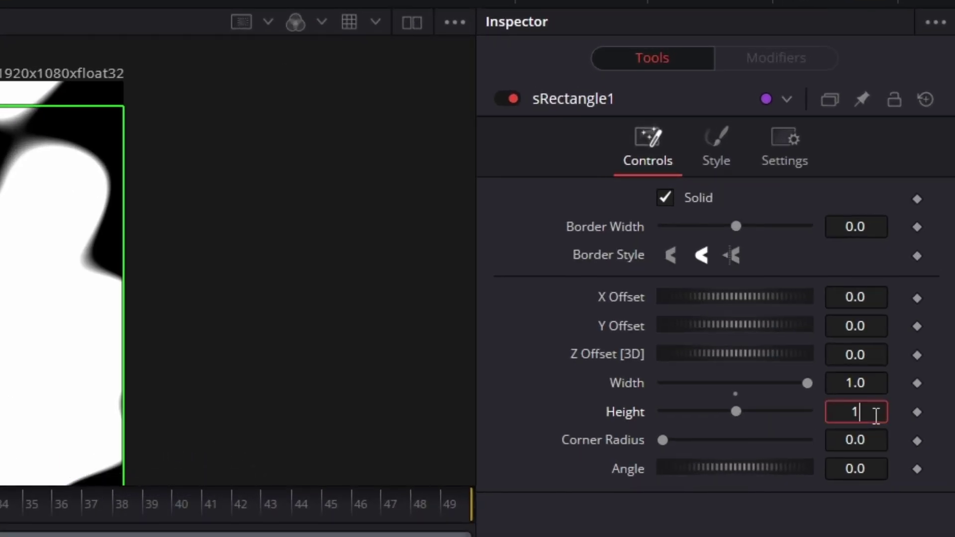
type("1.0")
key("BackSpace")
key("BackSpace")
type("1080/1920")
key("Tab")
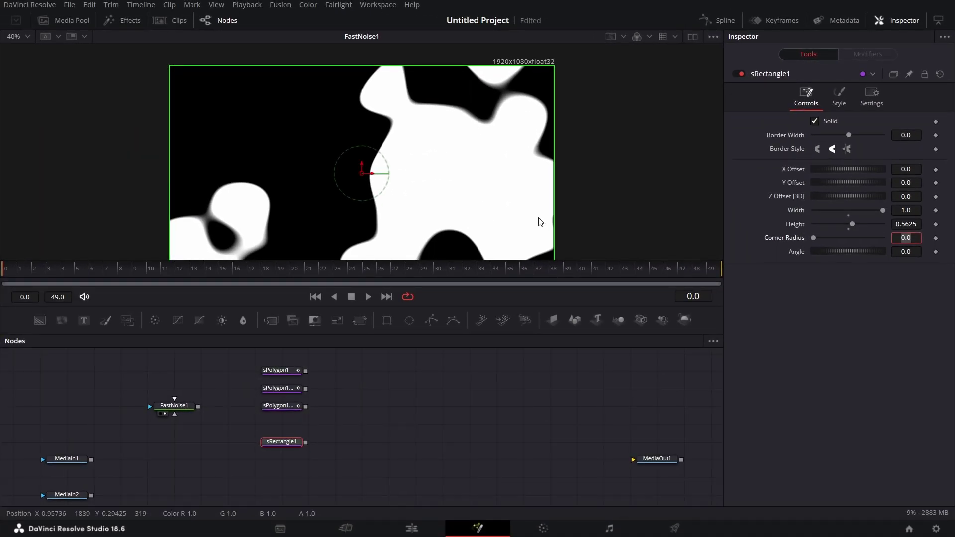
Step: Add an sMerge node beside the sPolygon nodes
scroll(541, 222, "down", 3)
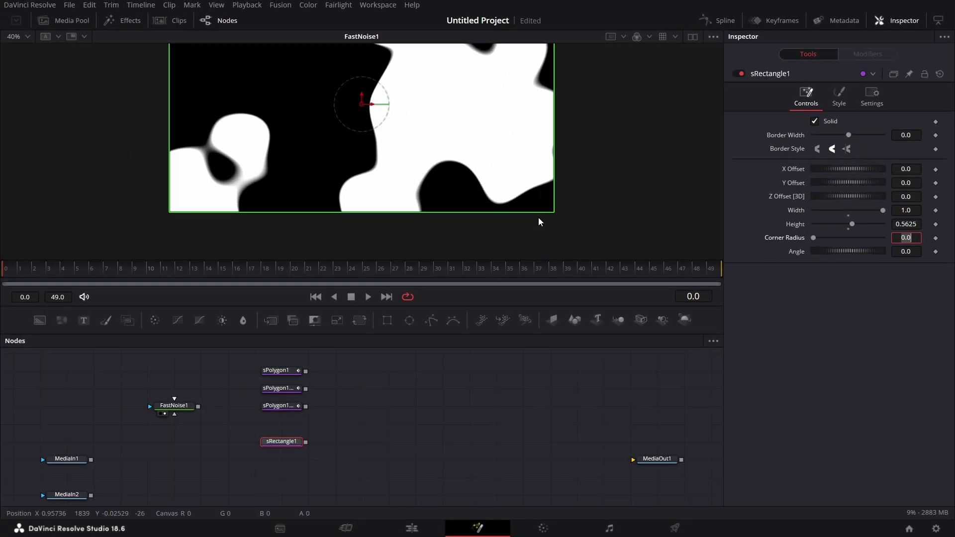
left_click(365, 404)
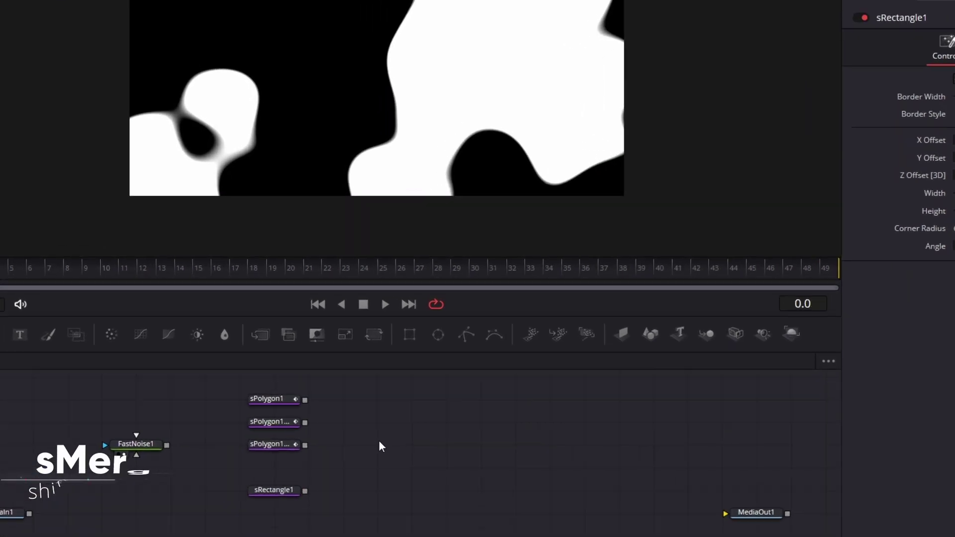
key("space")
key("shift+space")
type("smerge")
key("Return")
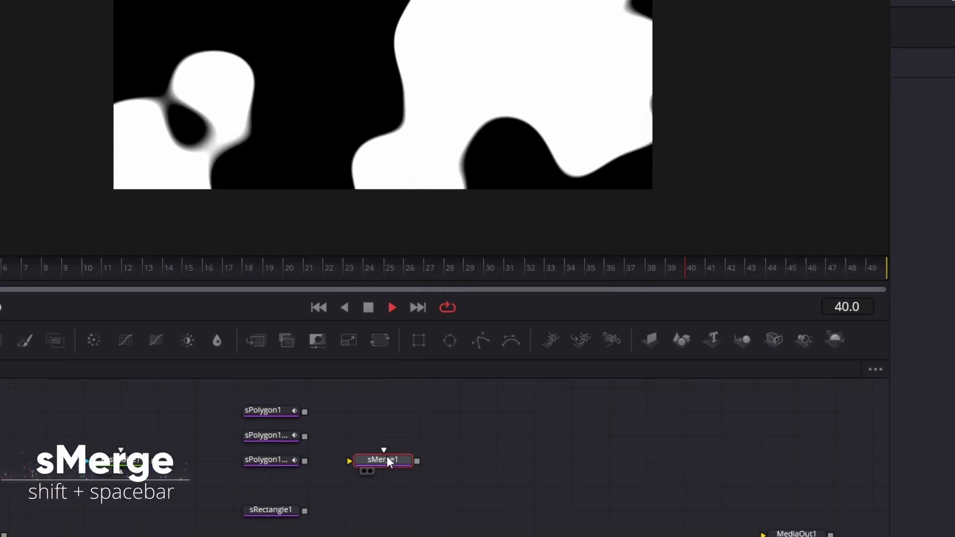
Step: Connect the outputs of all three sPolygon nodes to sMerge1
left_click_drag(305, 412, 387, 465)
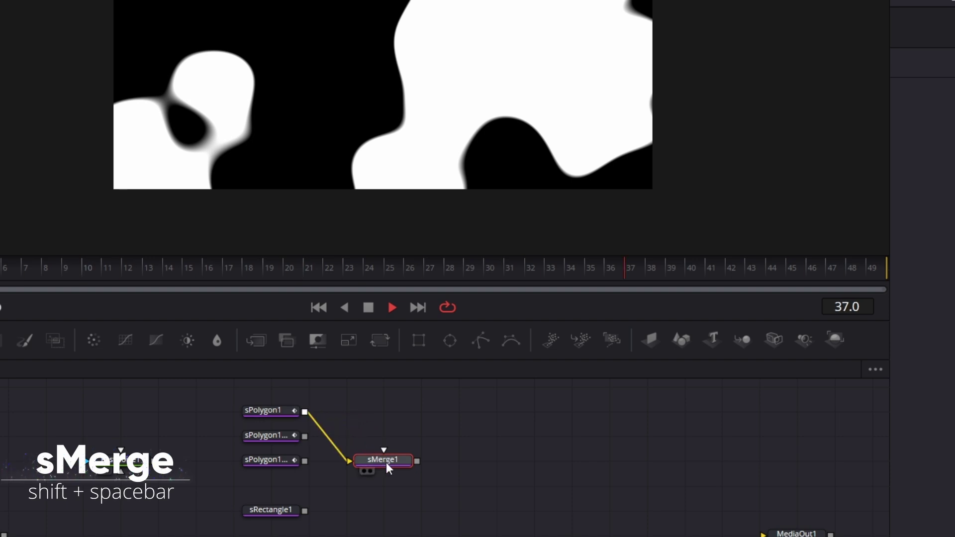
left_click_drag(305, 436, 399, 464)
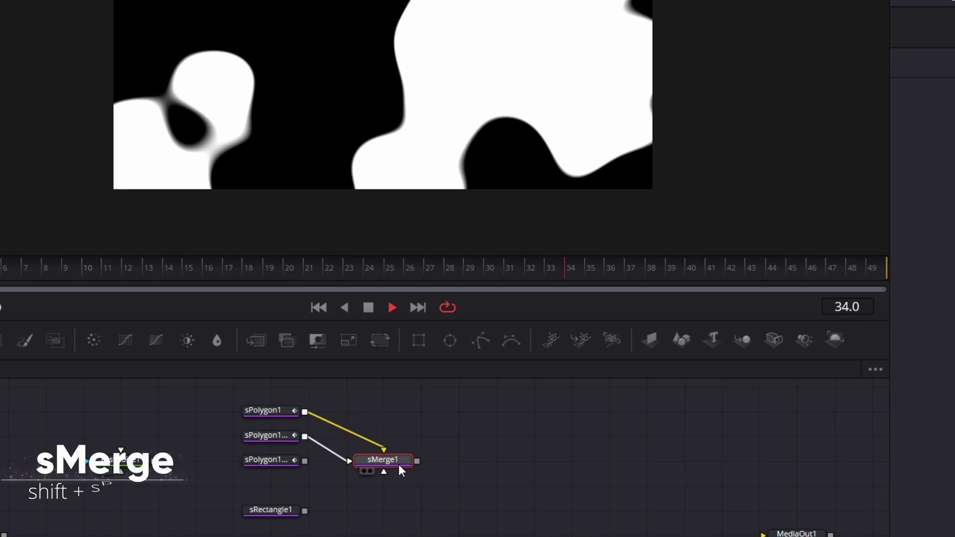
left_click_drag(305, 462, 361, 459)
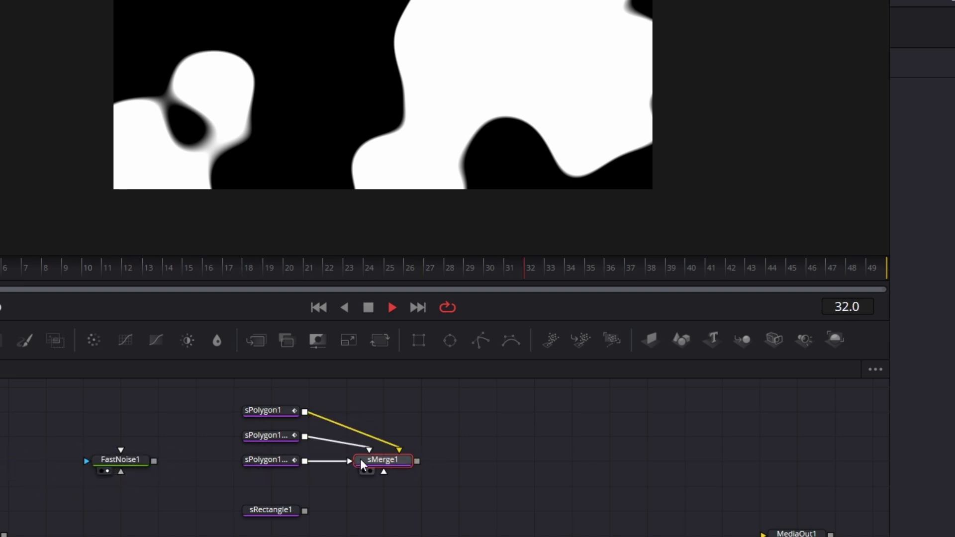
Step: Add an sBoolean node and place it directly below sMerge1
left_click(354, 498)
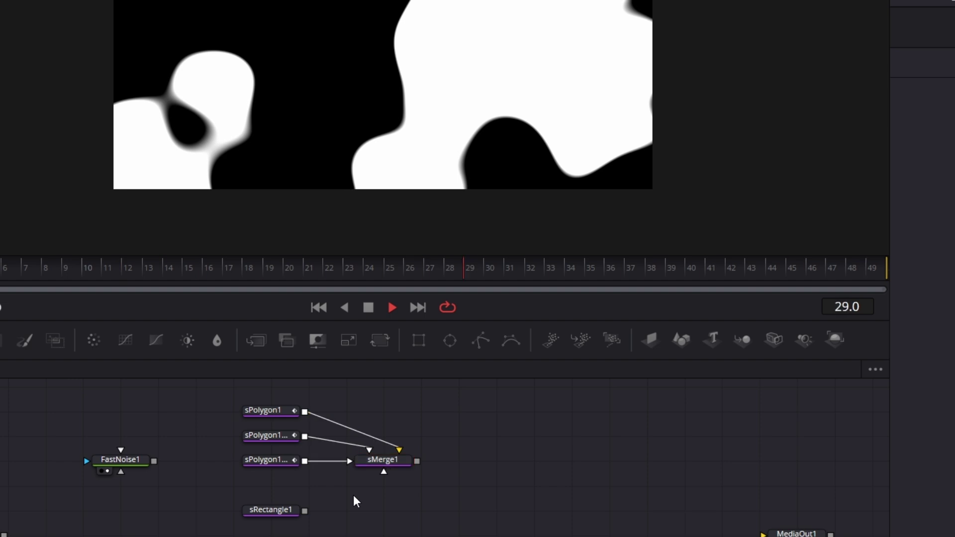
key("shift+space")
type("sbool")
key("Return")
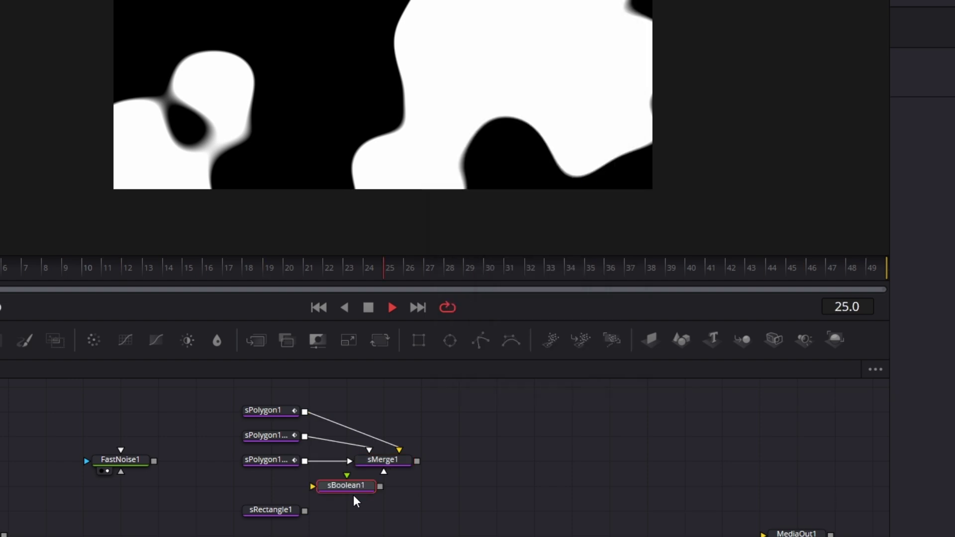
left_click_drag(350, 487, 386, 492)
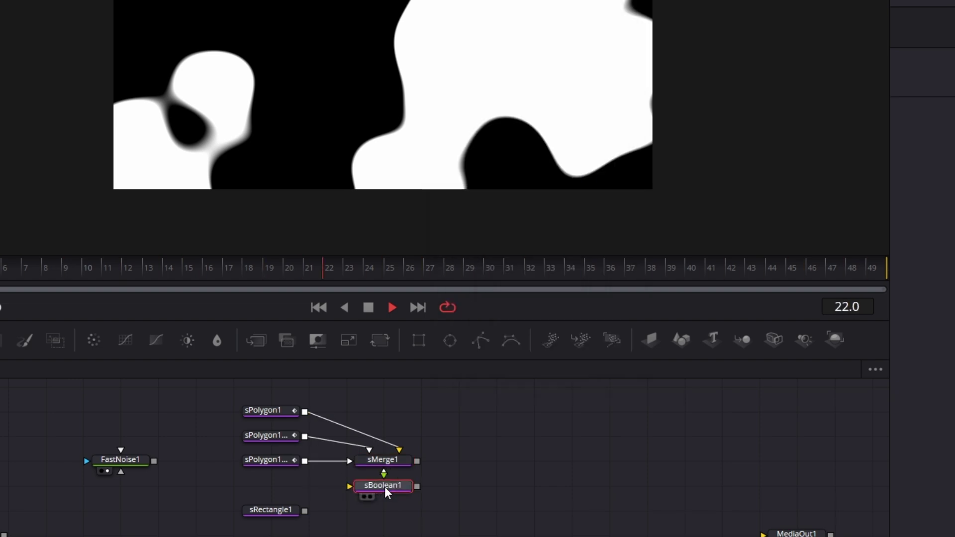
Step: Copy sBoolean1 and paste the duplicate directly below it
right_click(385, 487)
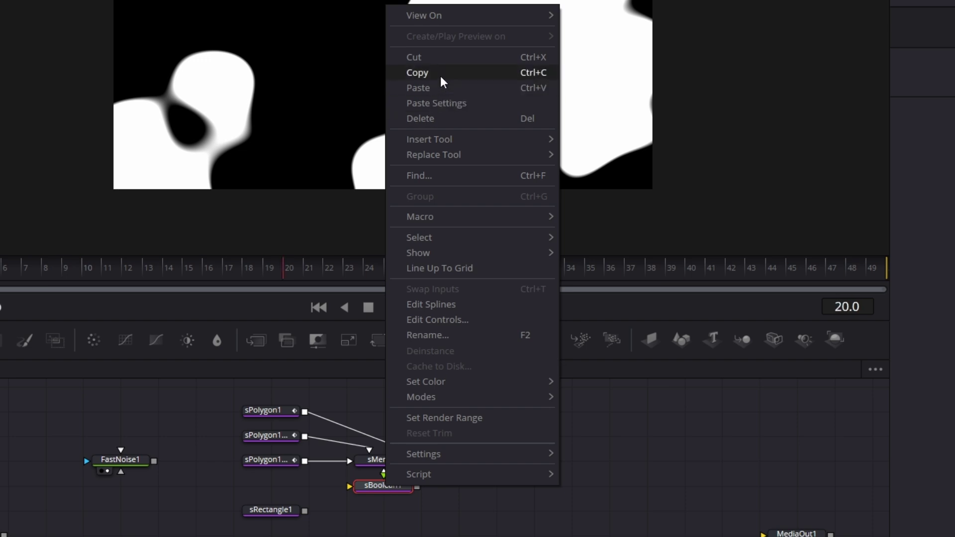
left_click(440, 73)
left_click(377, 508)
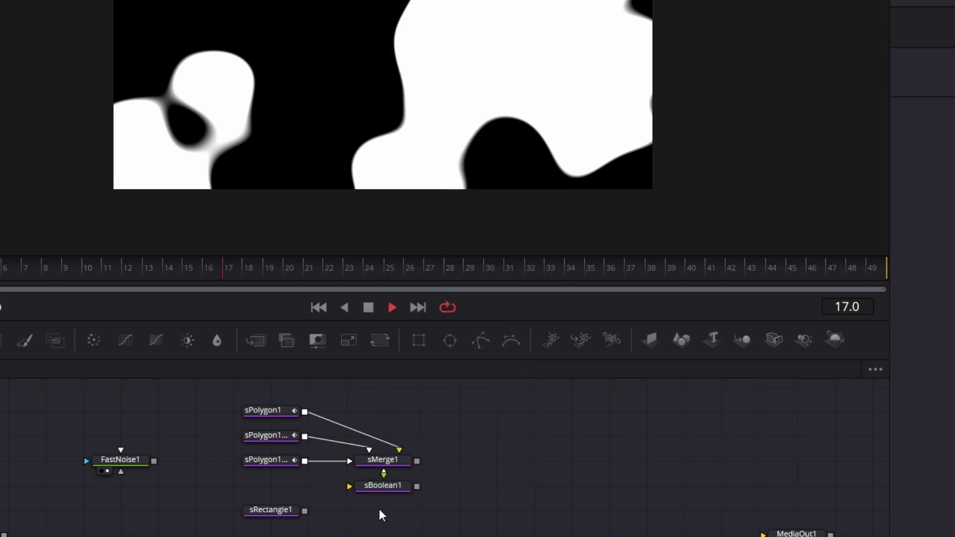
right_click(379, 509)
left_click(435, 482)
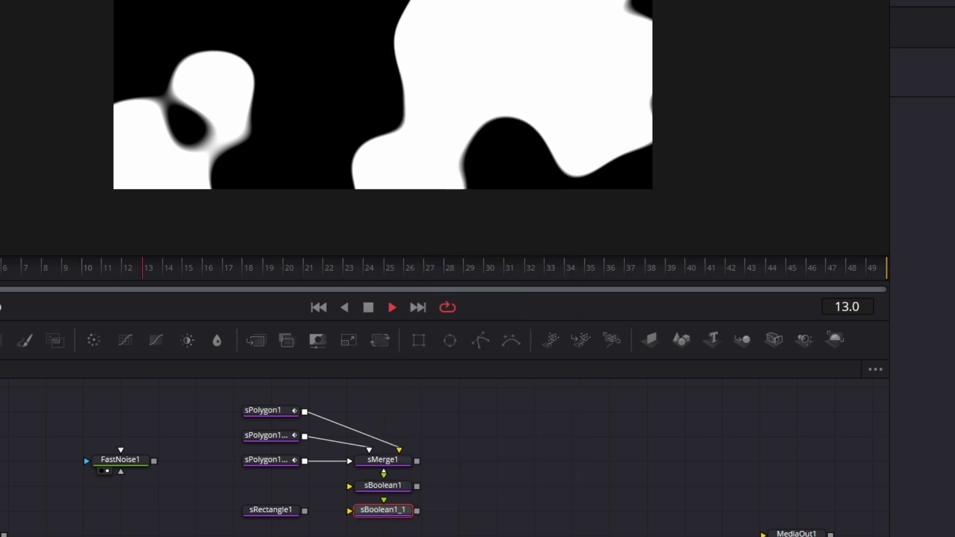
Step: Connect sRectangle1 to the yellow inputs and sMerge1 to the green inputs of both sBoolean nodes, placing the rectangle node beside sBoolean1
left_click_drag(304, 511, 350, 486)
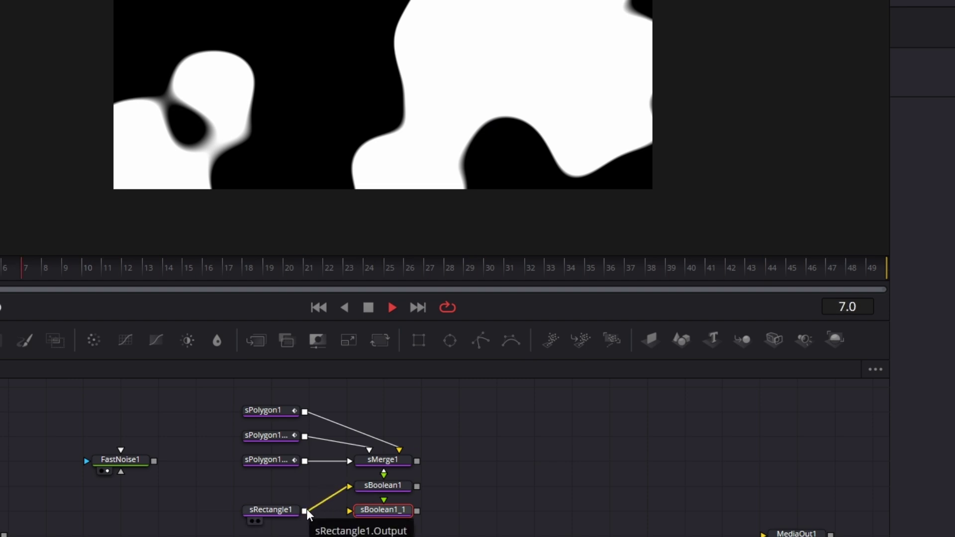
left_click_drag(305, 511, 347, 511)
left_click_drag(286, 510, 283, 484)
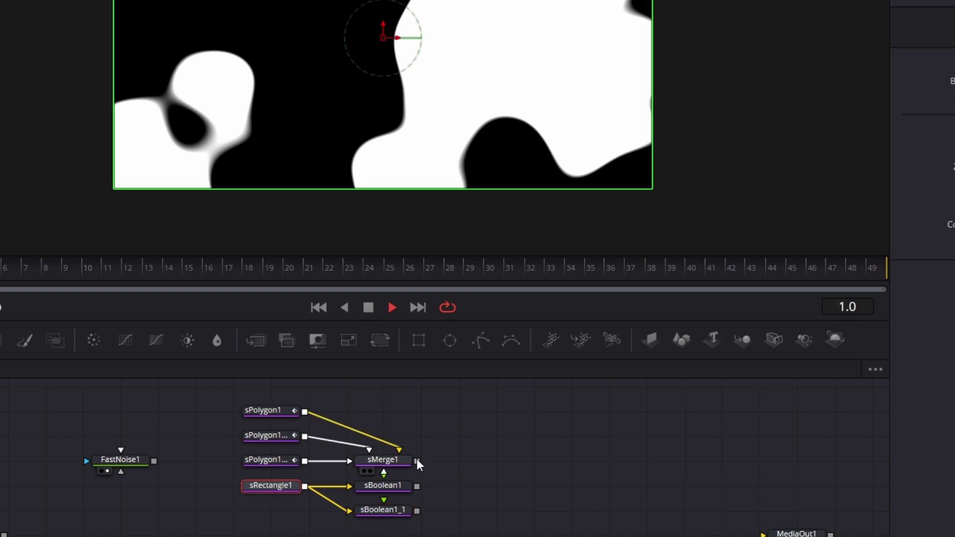
left_click_drag(417, 462, 478, 466)
left_click_drag(404, 487, 399, 487)
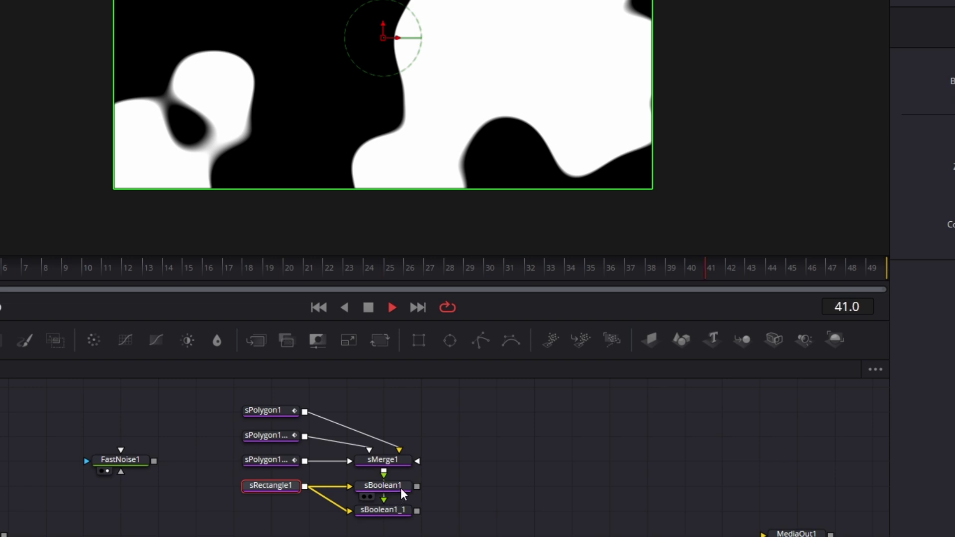
Step: Set the operation of sBoolean1_1 to Subtract, leaving sBoolean1 on Intersection
left_click(401, 488)
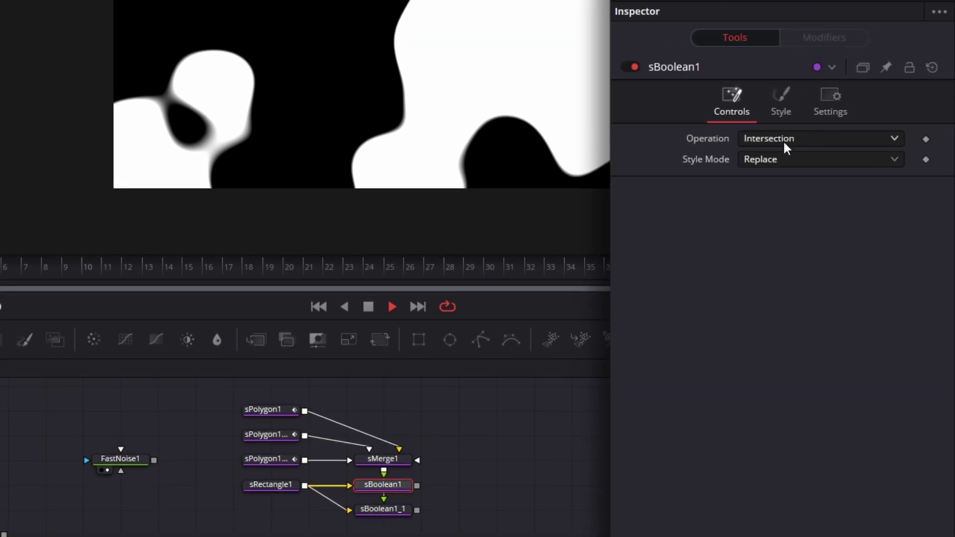
left_click(387, 512)
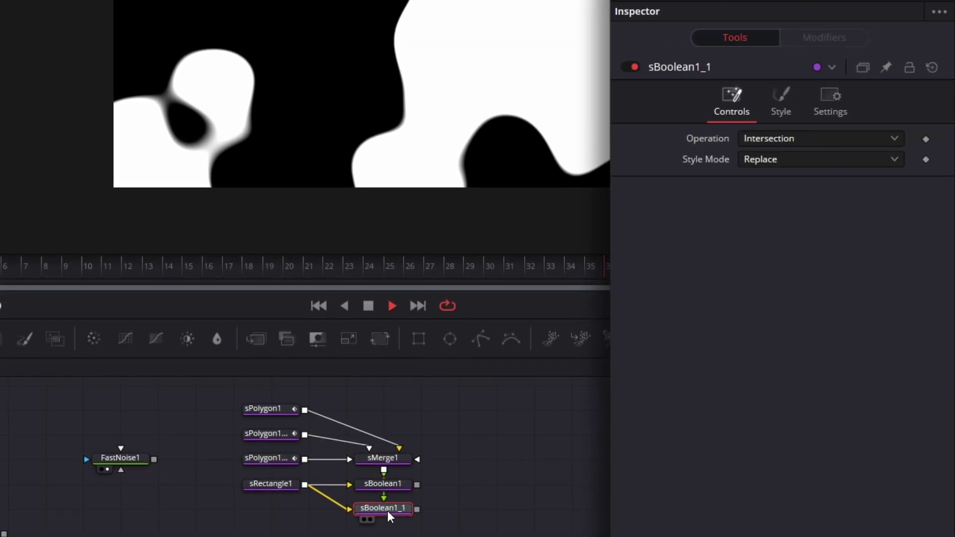
left_click(787, 139)
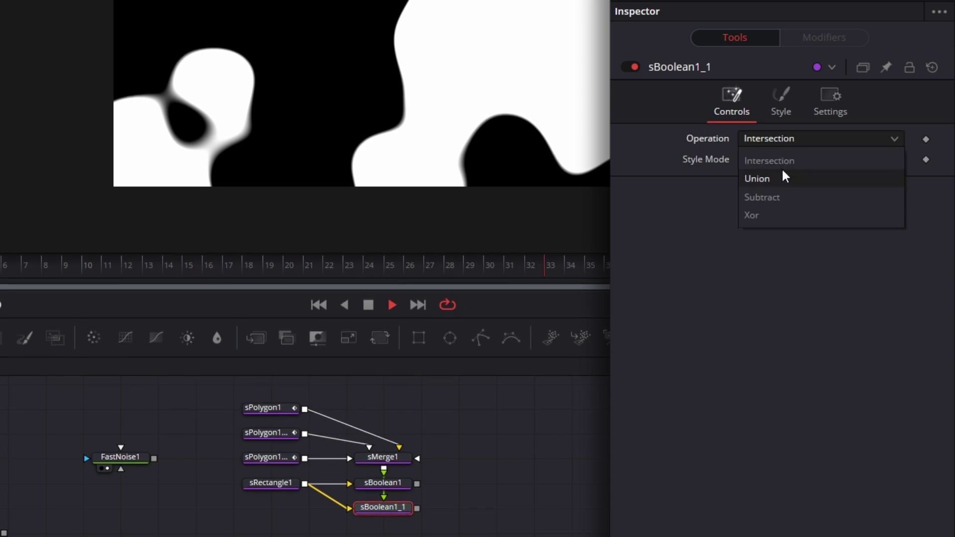
left_click(773, 199)
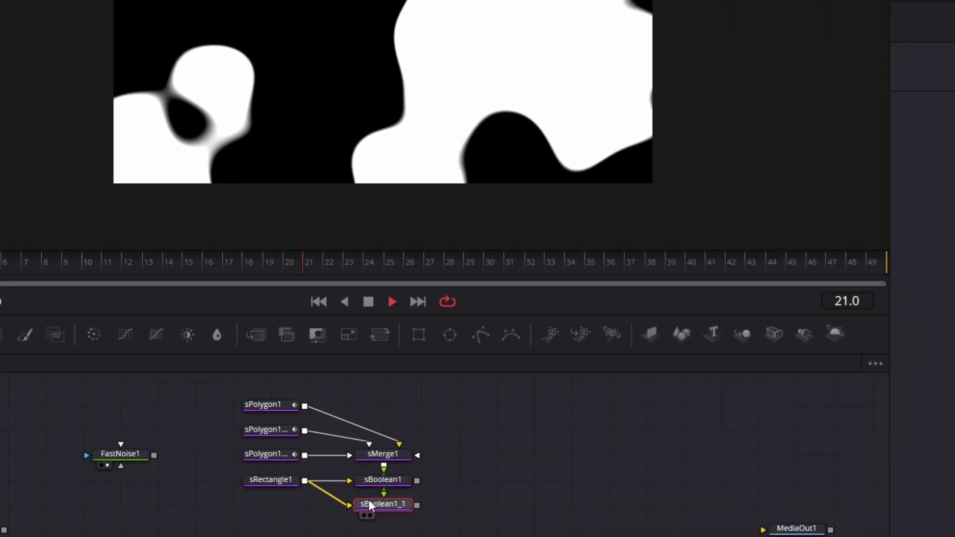
Step: Display sBoolean1 and sBoolean1_1 in turn in the viewer to compare their intersected and subtracted shapes
left_click(397, 479)
left_click_drag(397, 480, 409, 215)
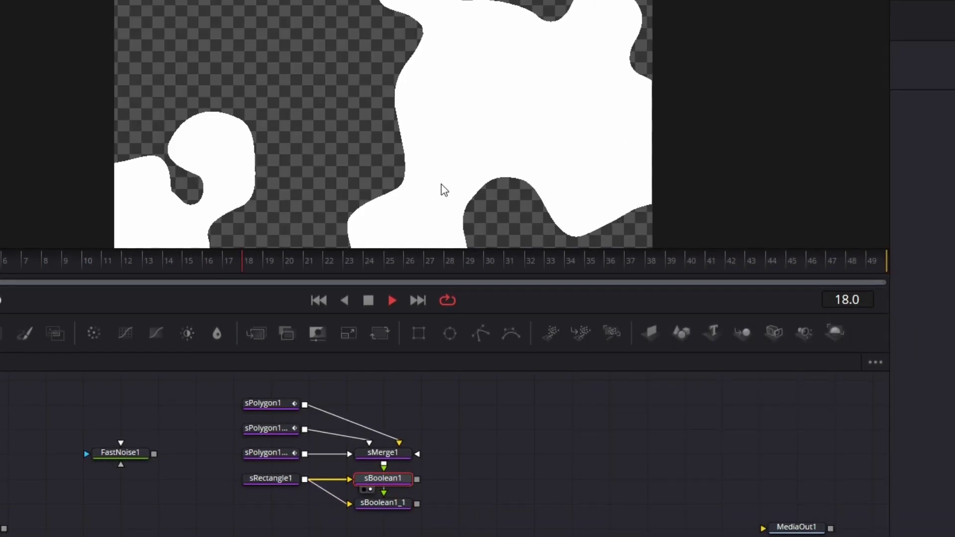
left_click(393, 499)
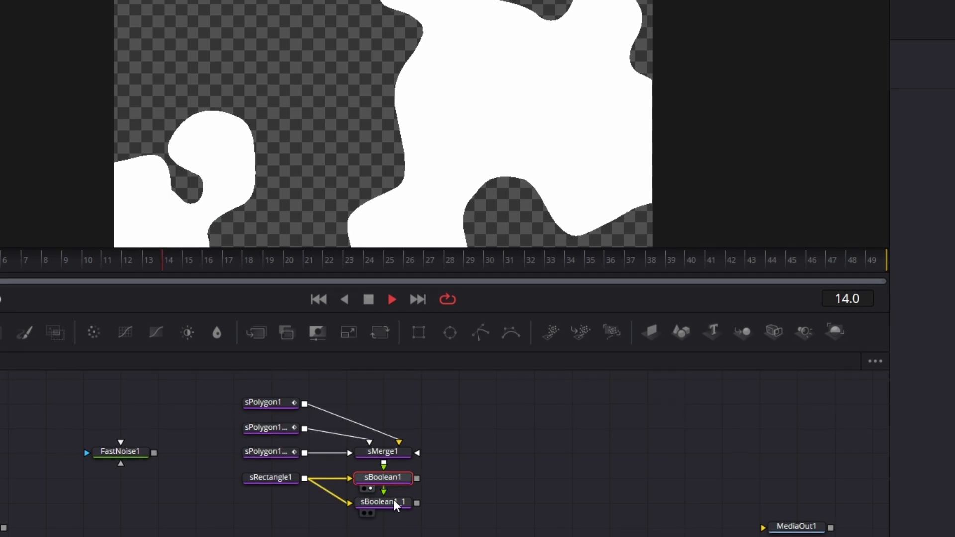
left_click_drag(395, 499, 411, 171)
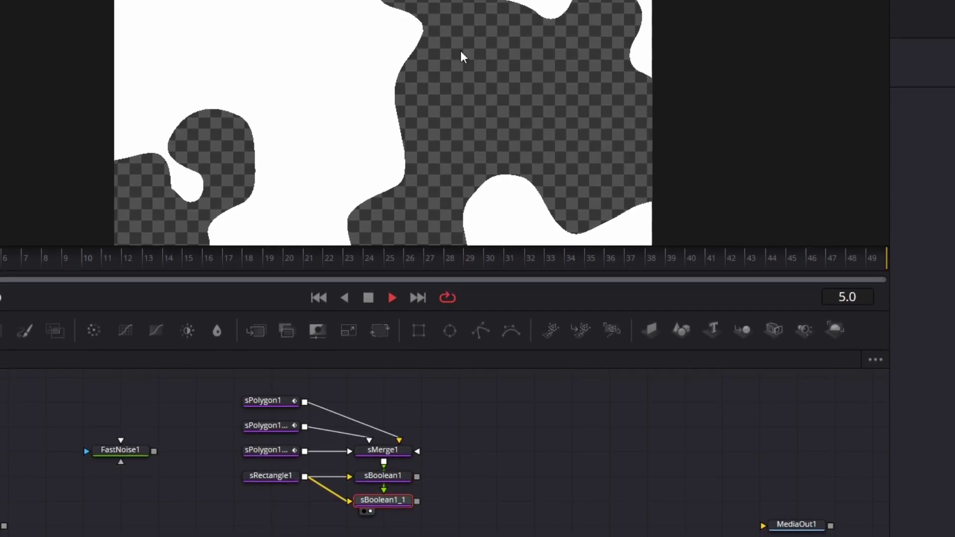
Step: Add an Extrude 3D node beside sBoolean1 and connect the output of sBoolean1 to it
left_click(471, 482)
key("shift+space")
type("extru")
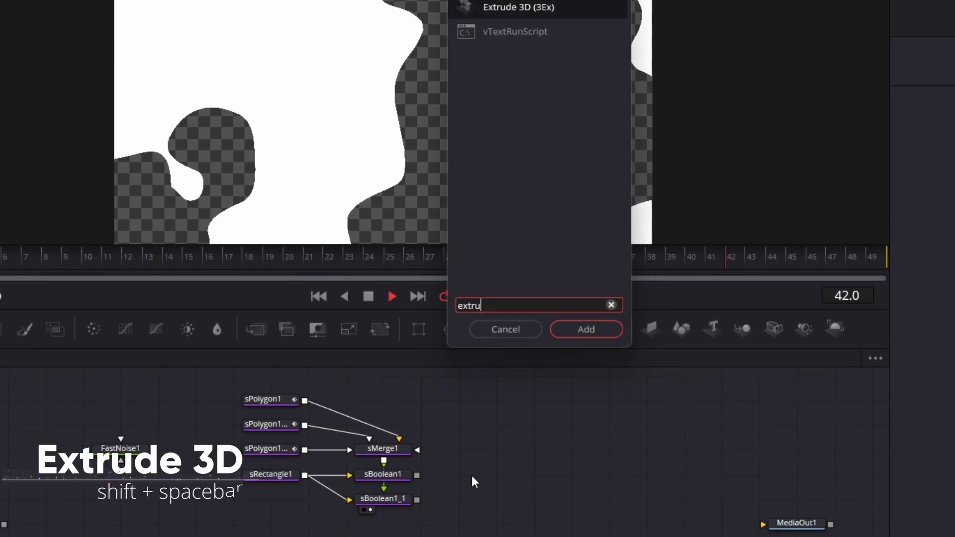
key("Return")
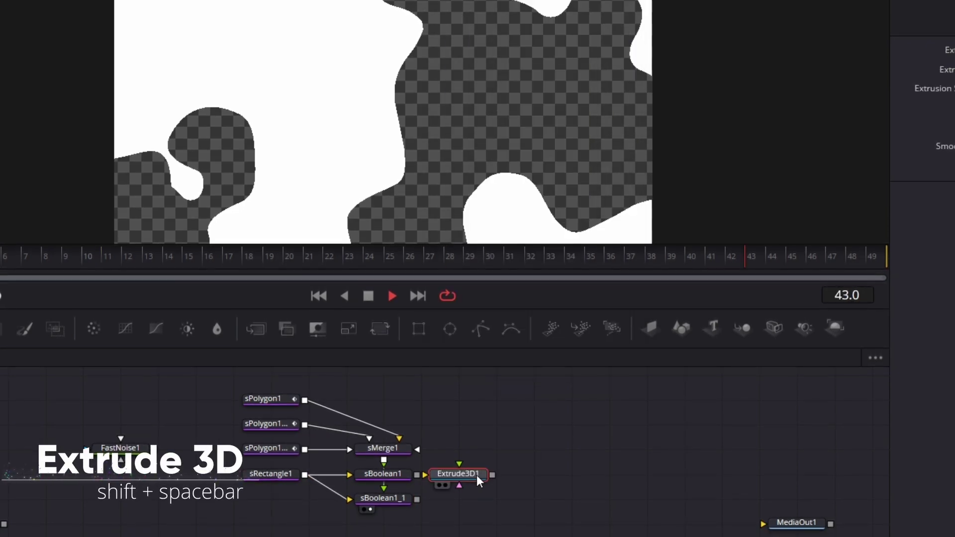
left_click_drag(417, 474, 464, 473)
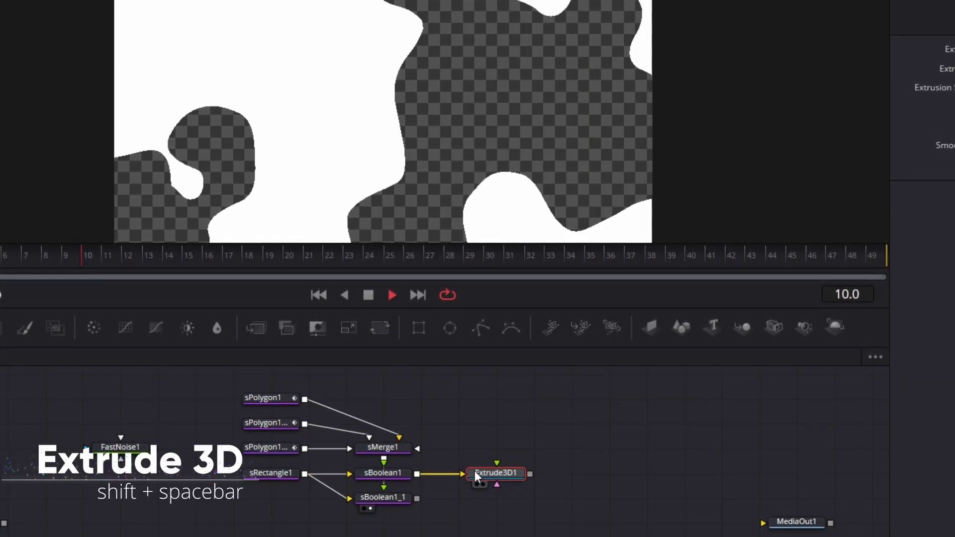
Step: Display Extrude3D1 in the viewer and set its extrusion depth to 0.05
right_click(475, 471)
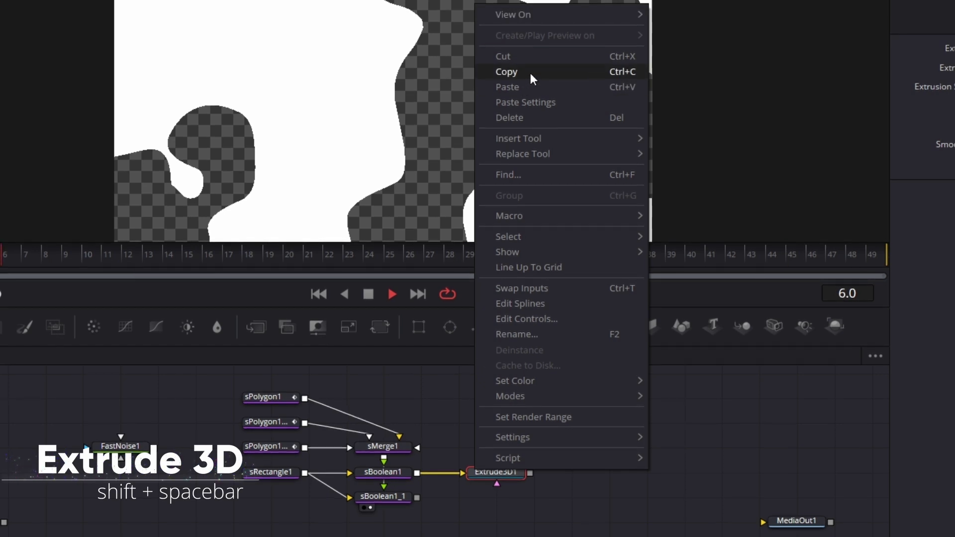
left_click(506, 72)
left_click_drag(508, 468, 492, 183)
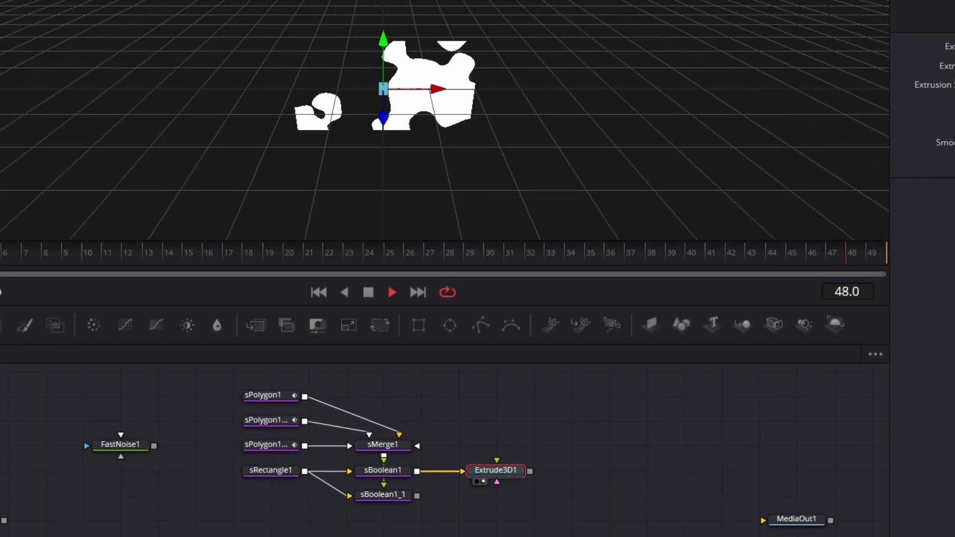
left_click(898, 159)
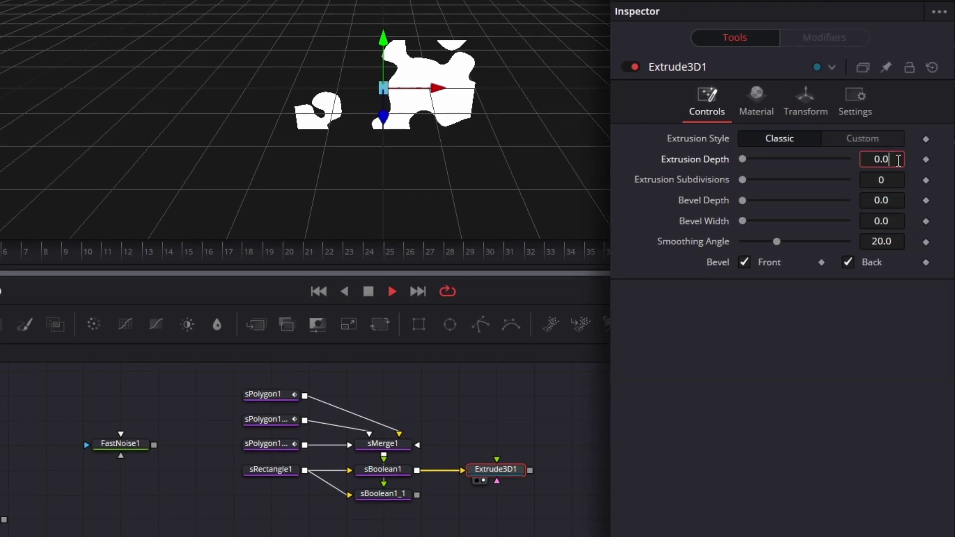
type("5")
key("Tab")
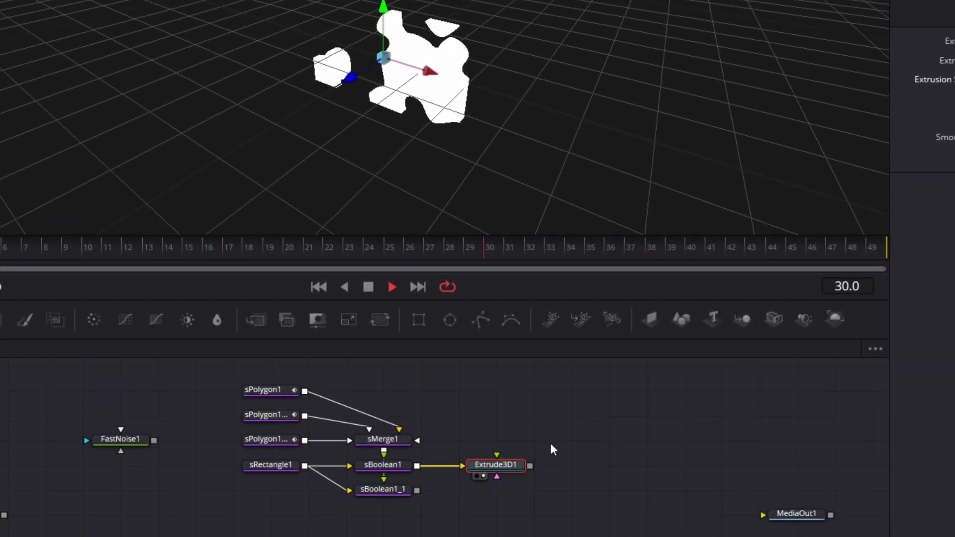
Step: Paste a copy of Extrude3D1 directly below it, connect sBoolean1_1 to the copy, and display it in the viewer
right_click(512, 465)
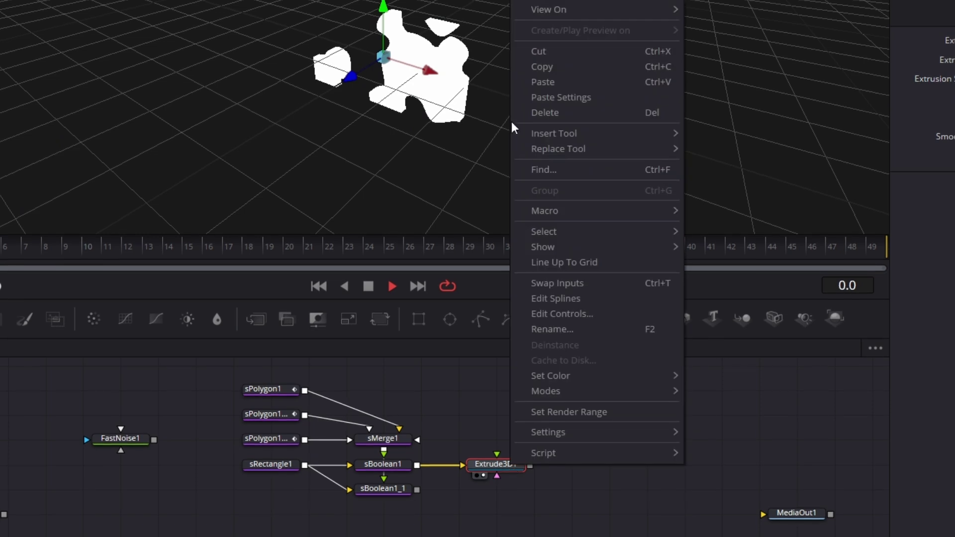
left_click(560, 72)
right_click(495, 489)
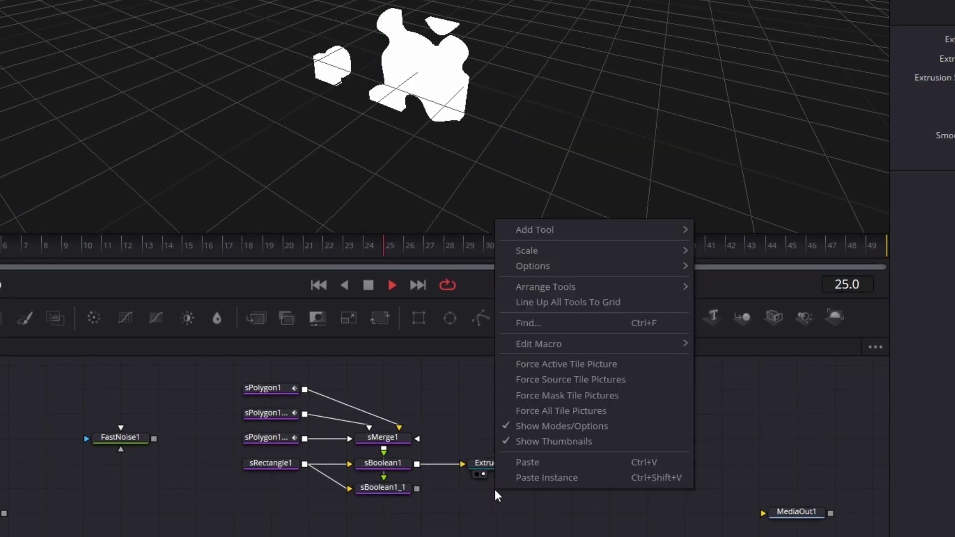
left_click(535, 463)
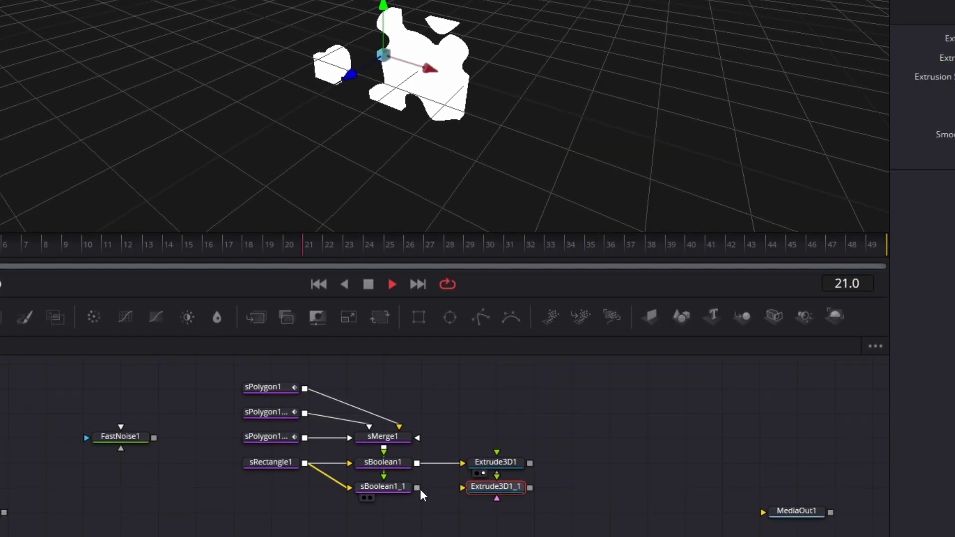
left_click_drag(417, 489, 464, 488)
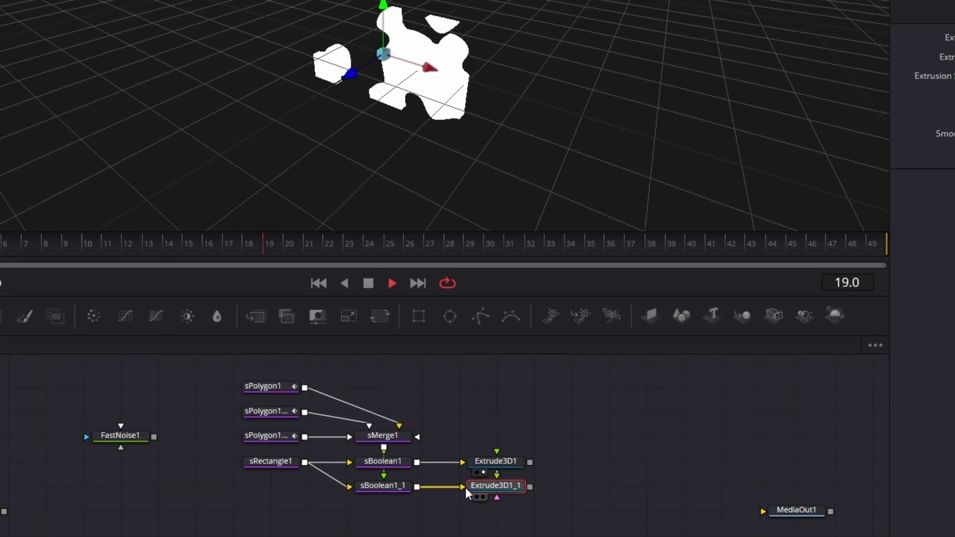
left_click_drag(508, 490, 508, 464)
key("ctrl+z")
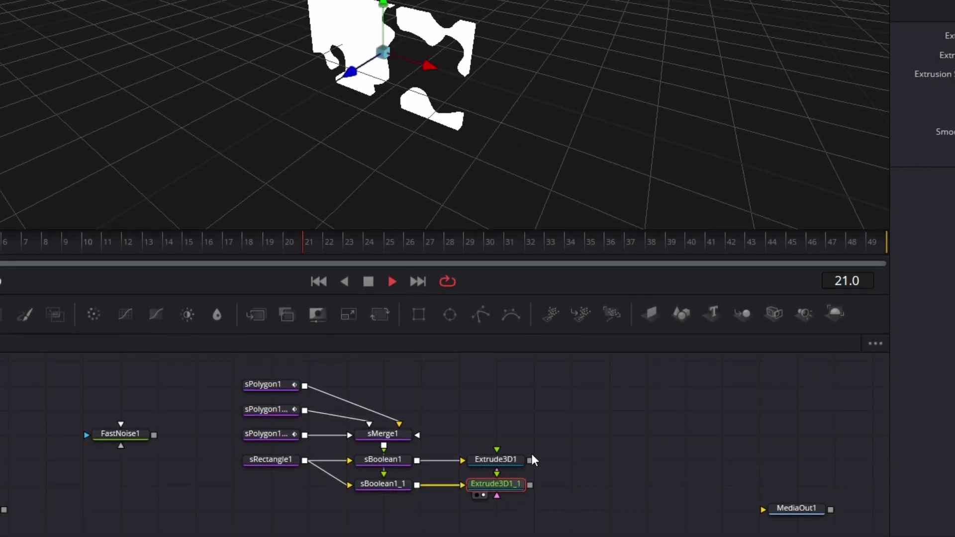
Step: Add a Replace Material 3D node fed by the output of Extrude3D1
key("shift+space")
type("repl")
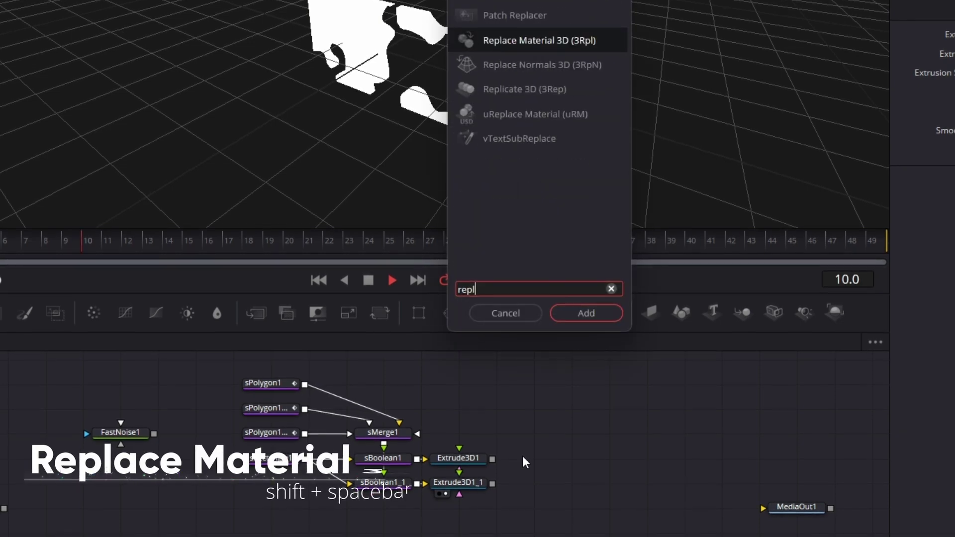
left_click(597, 312)
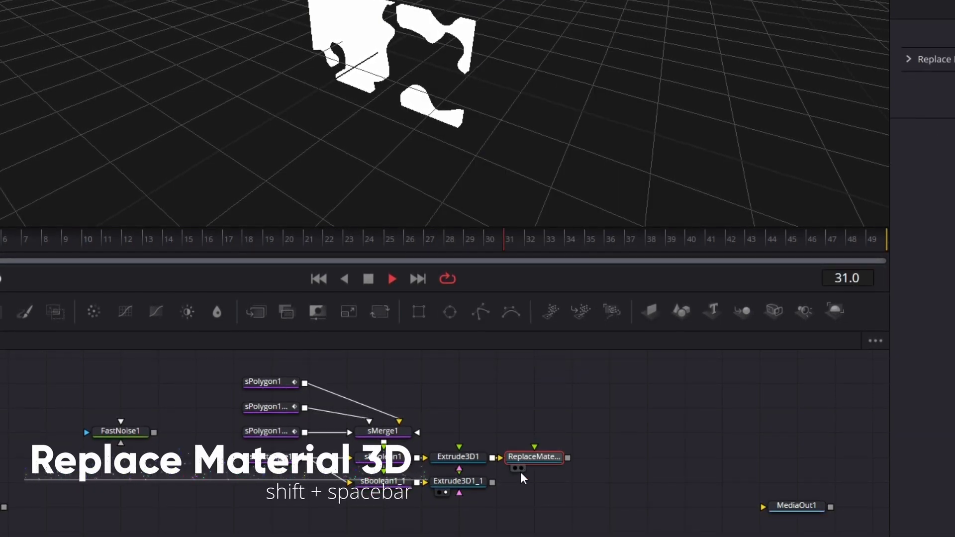
Step: Paste a copy of the Replace Material 3D node after Extrude3D1_1 and move the sBoolean1_1 row down for more space
right_click(534, 458)
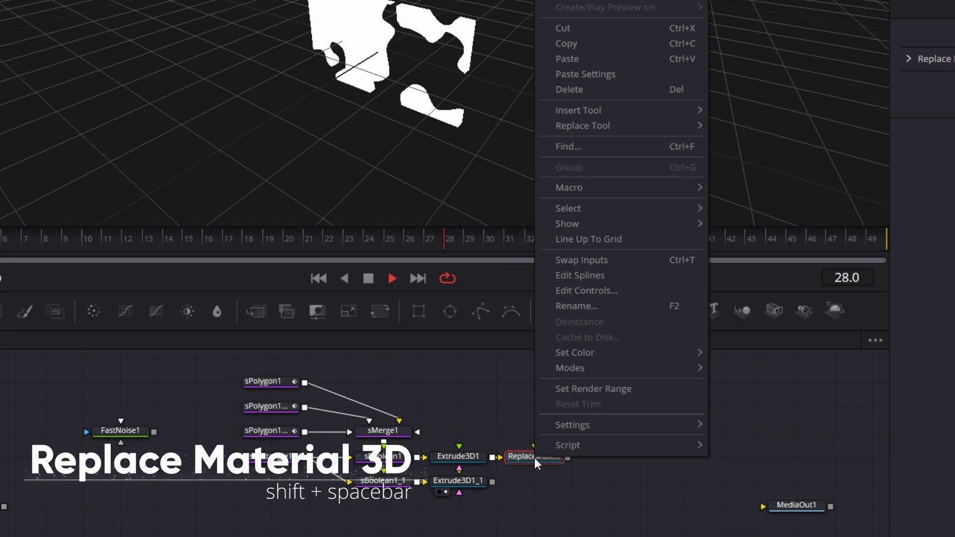
left_click(582, 48)
right_click(514, 482)
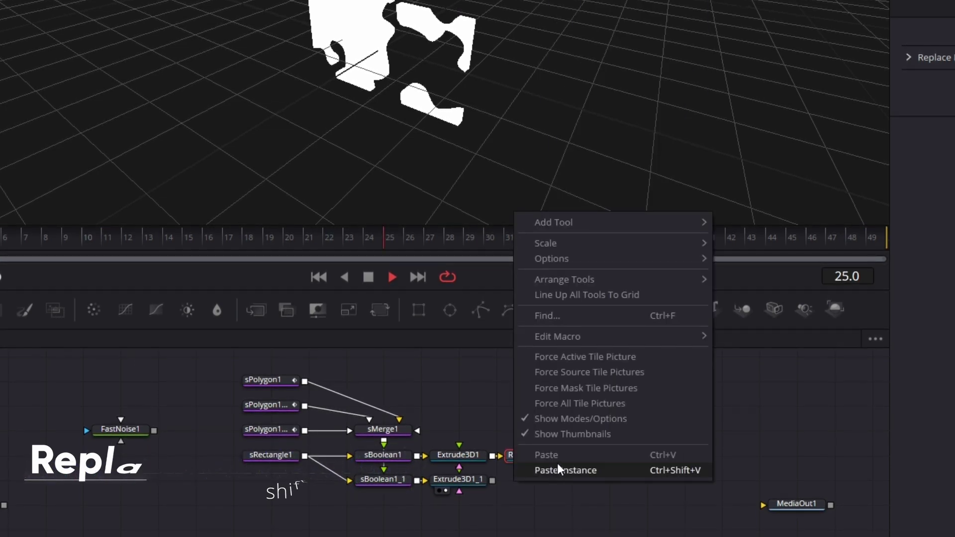
left_click(570, 457)
left_click_drag(509, 479, 560, 474)
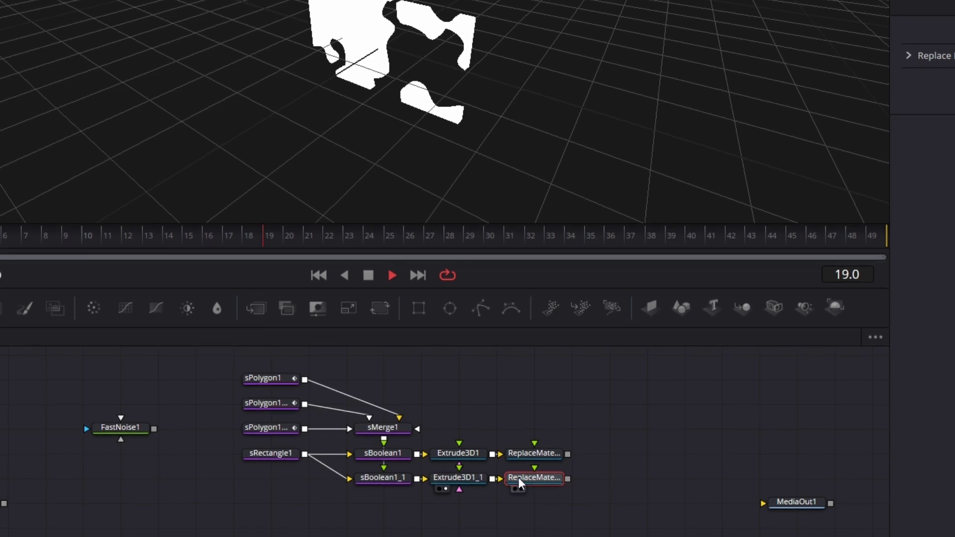
left_click_drag(384, 505, 531, 498)
left_click(566, 481)
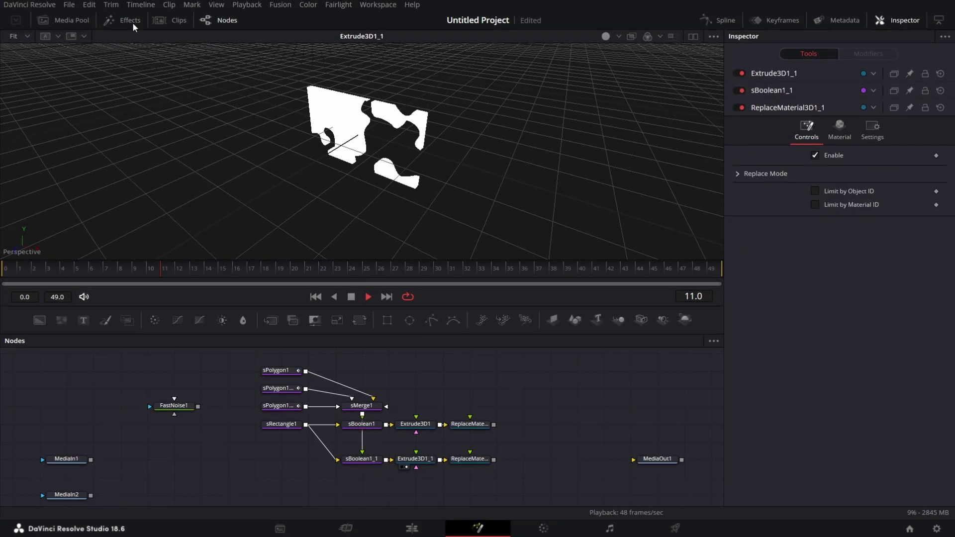
Step: Place the Chrome template shader between the two Replace Material nodes, connect it to both material inputs, and display the lower one
left_click(132, 21)
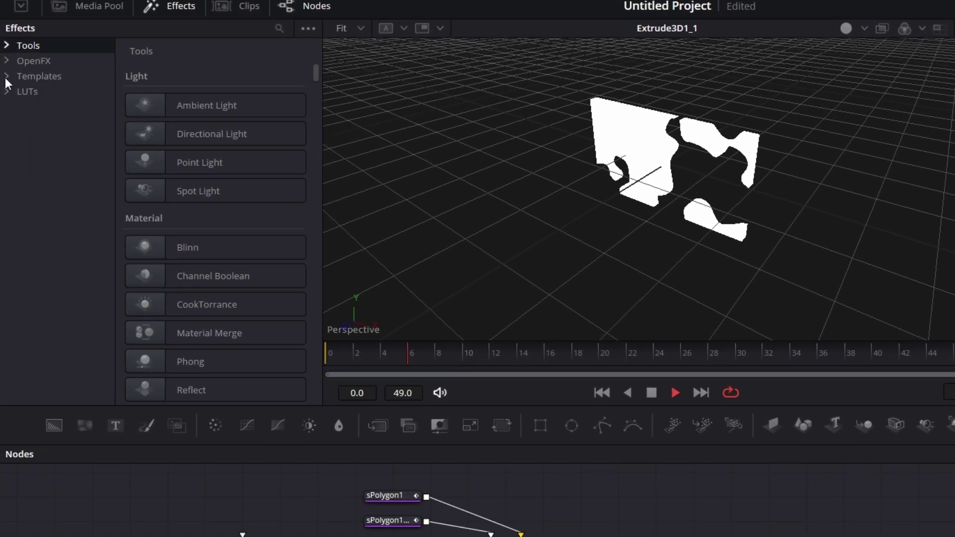
left_click(7, 77)
left_click(21, 107)
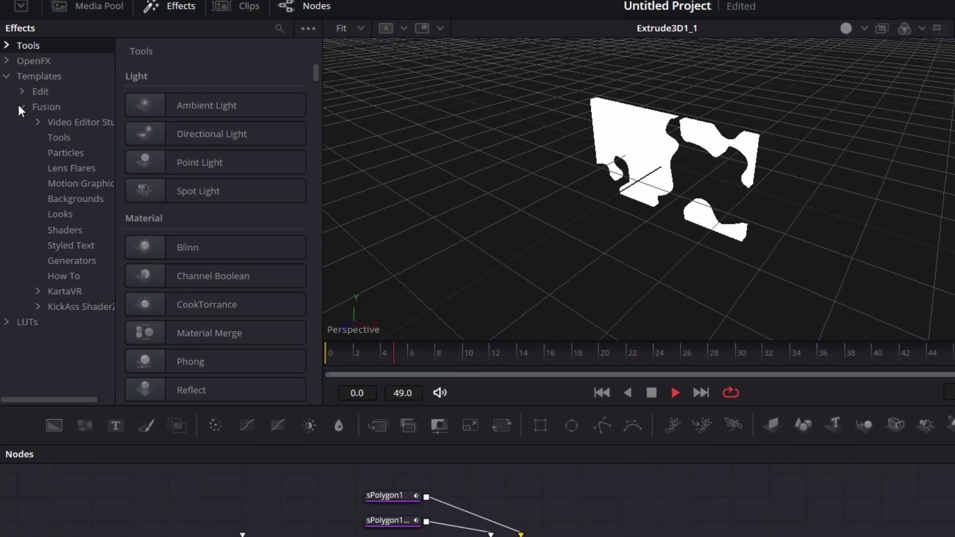
left_click(66, 235)
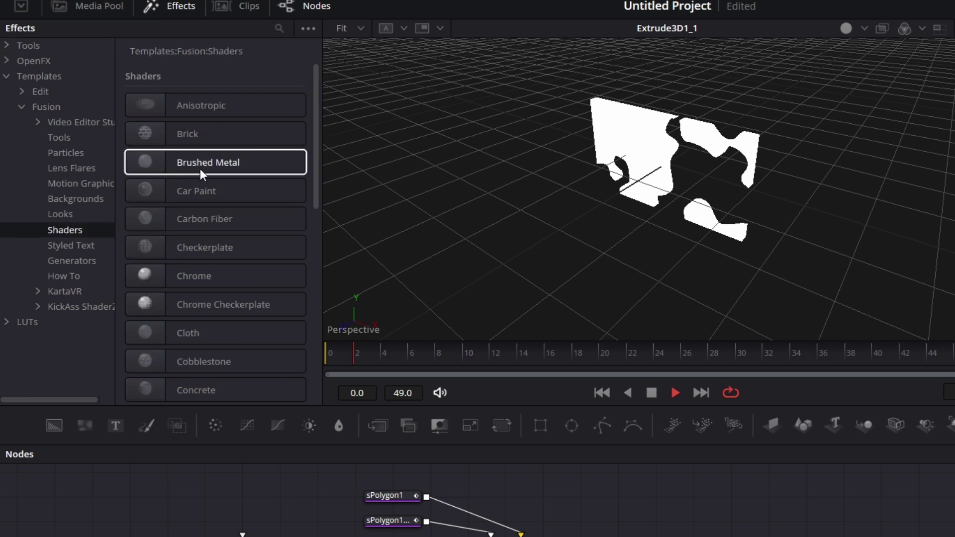
left_click_drag(209, 280, 590, 536)
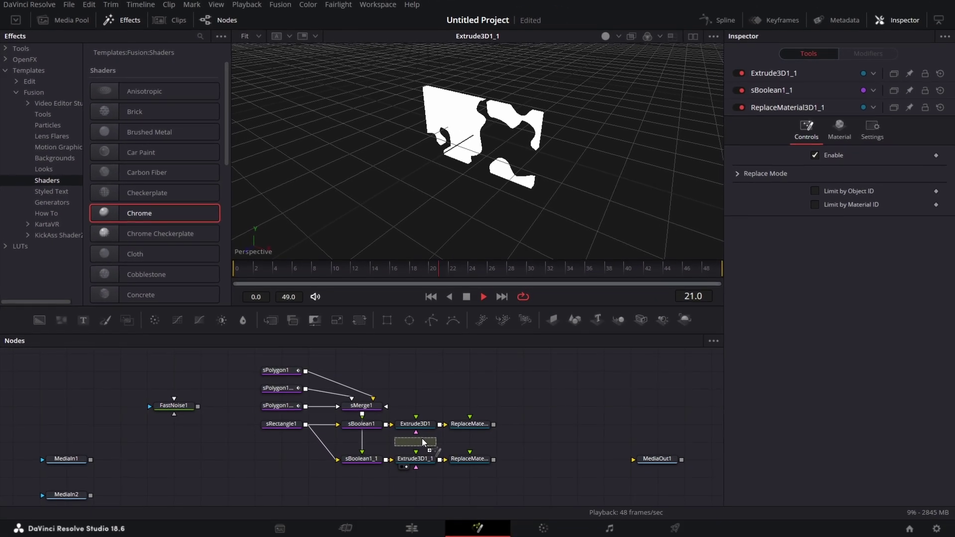
left_click_drag(422, 438, 475, 461)
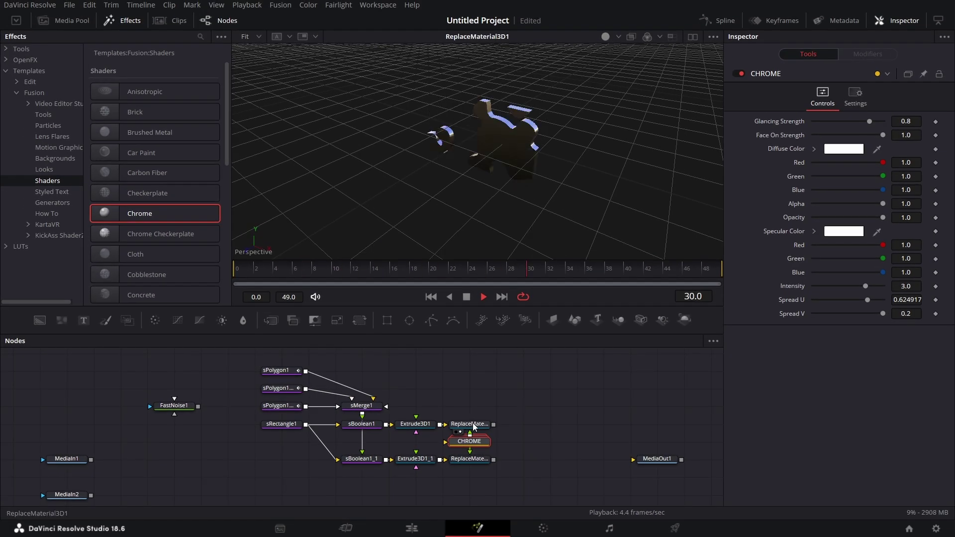
left_click_drag(482, 463, 490, 228)
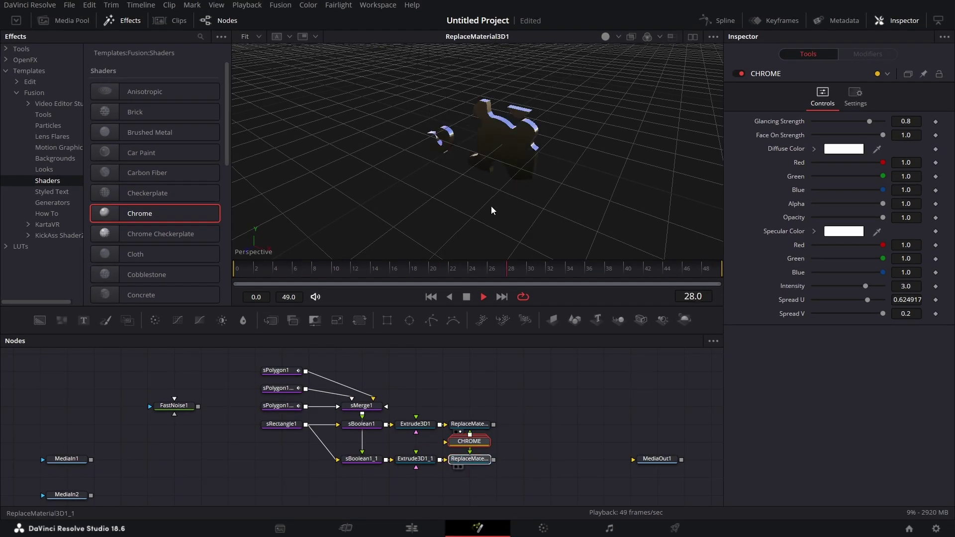
Step: Add an unconnected sRender node and place it directly above the upper Replace Material node
scroll(571, 388, "up", 1)
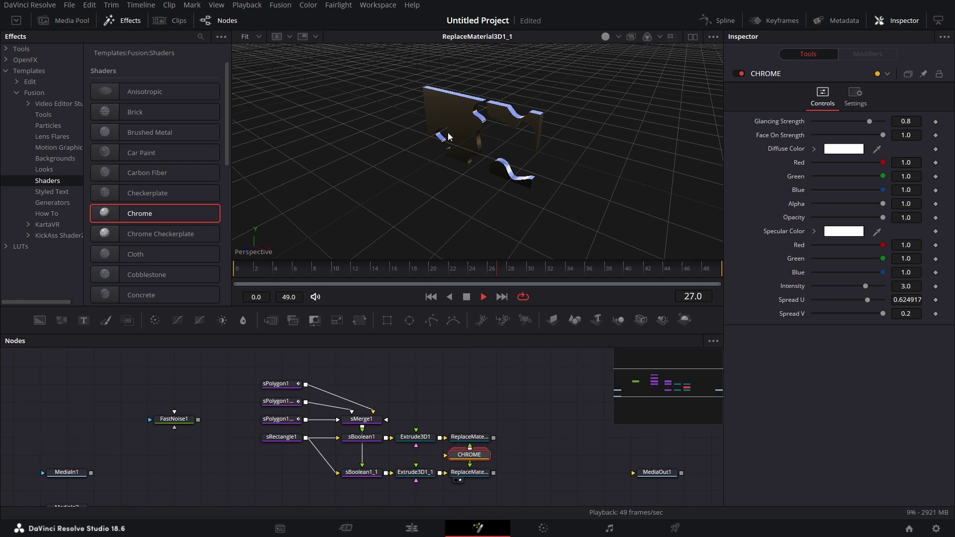
scroll(196, 452, "down", 4)
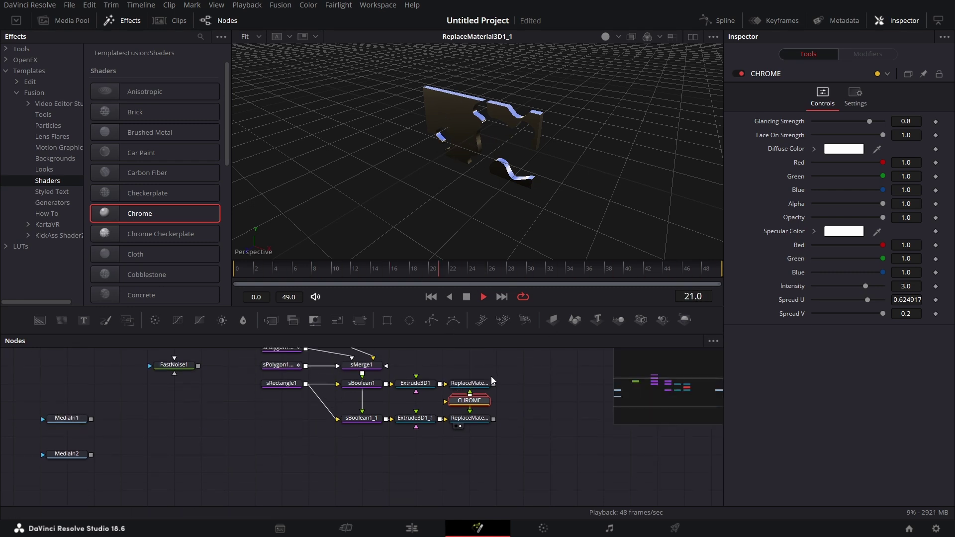
scroll(491, 377, "up", 4)
left_click(456, 420)
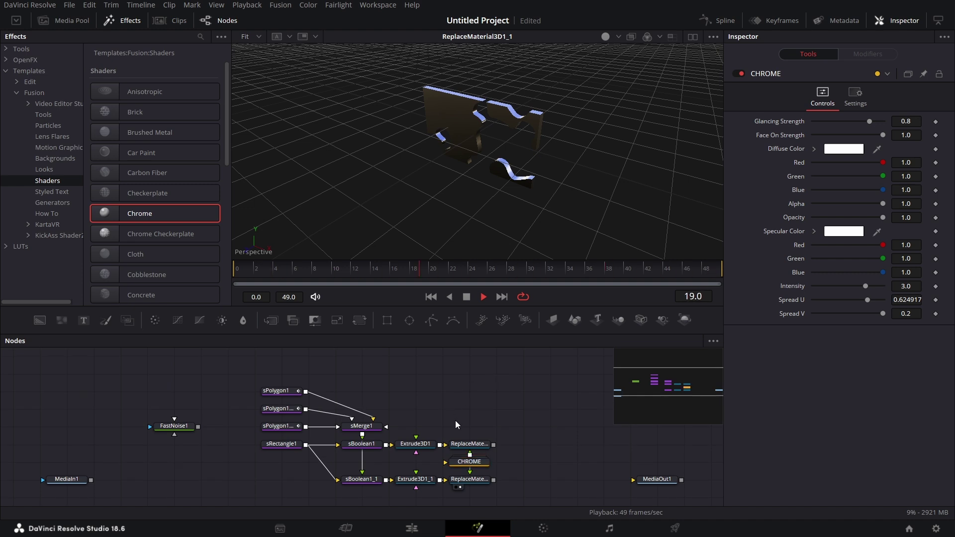
key("shift+space")
type("sren")
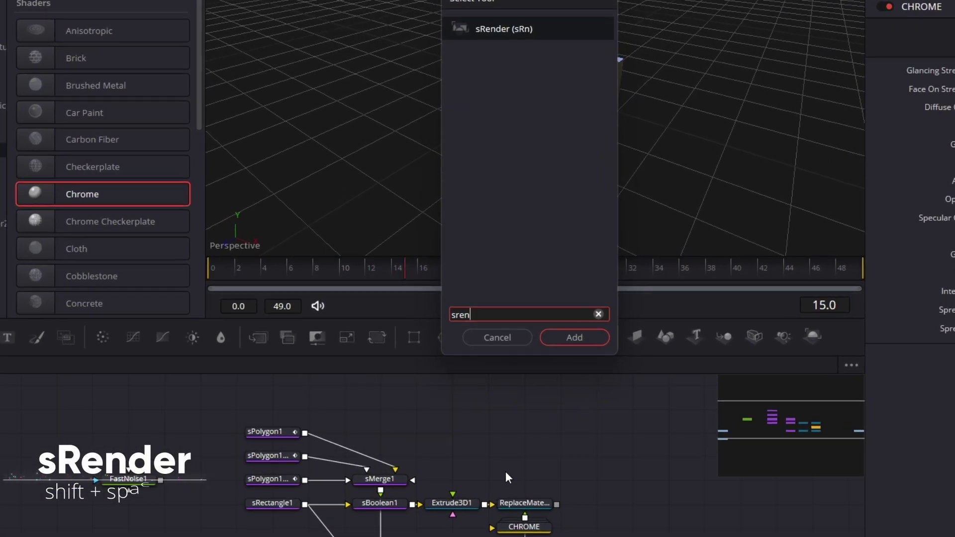
key("Return")
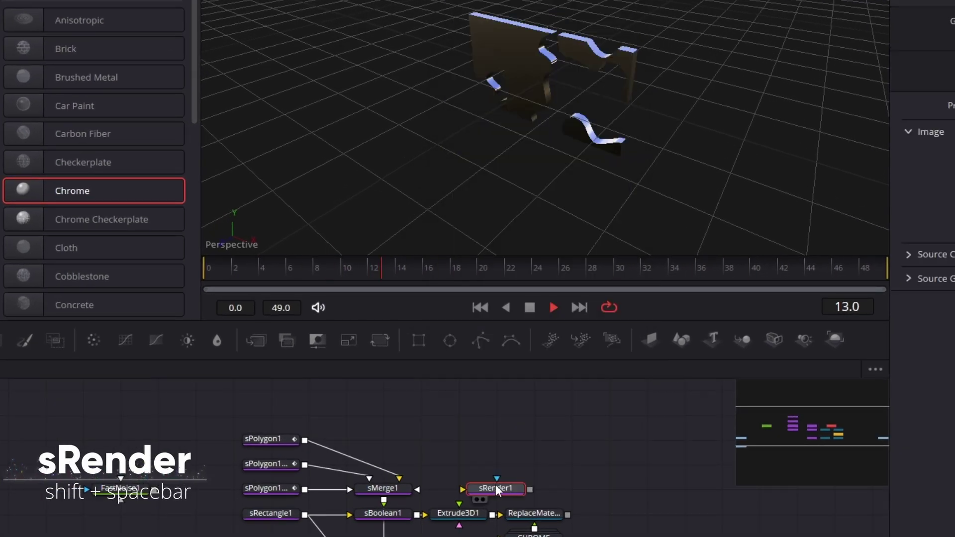
left_click_drag(496, 486, 542, 489)
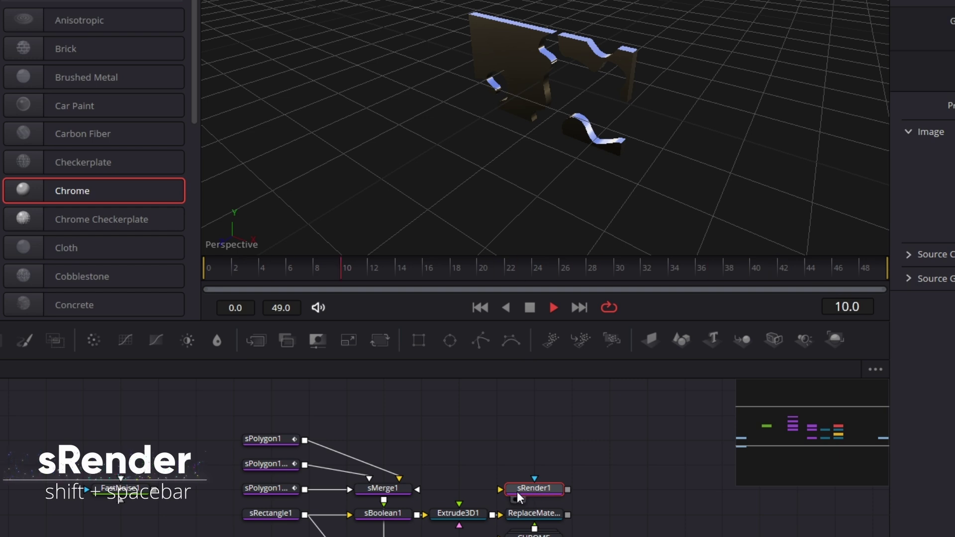
left_click_drag(599, 489, 533, 489)
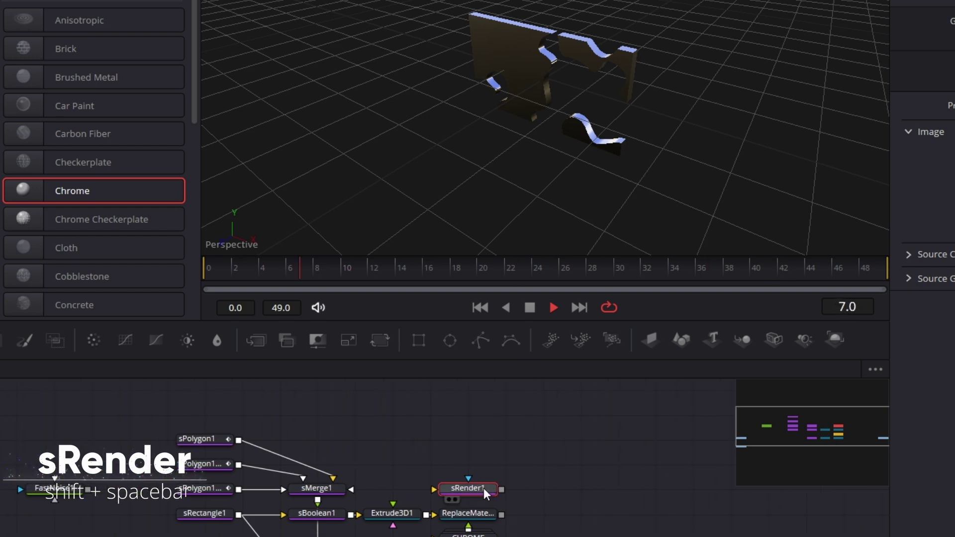
Step: Add a Matte Control node after sRender1 and feed its output into a new Image Plane 3D node
key("shift+space")
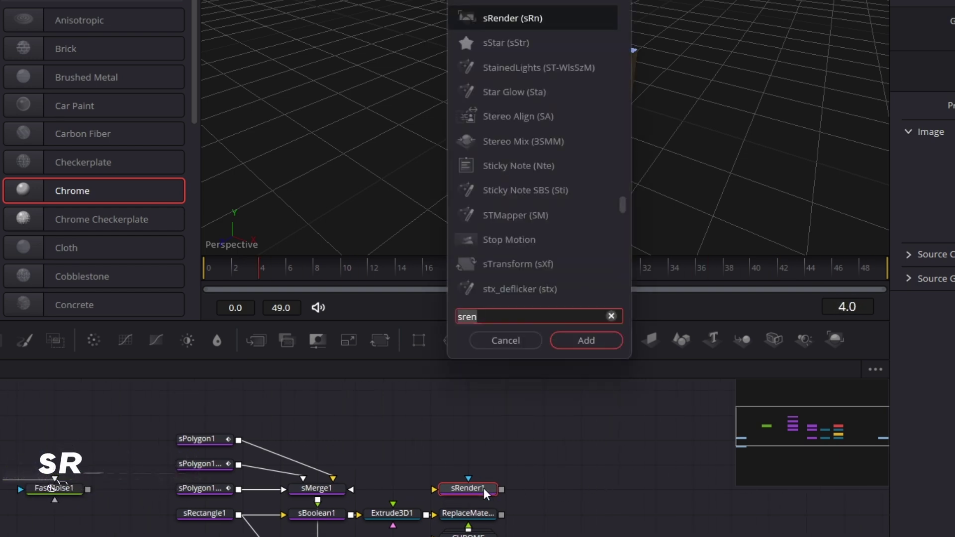
type("mate")
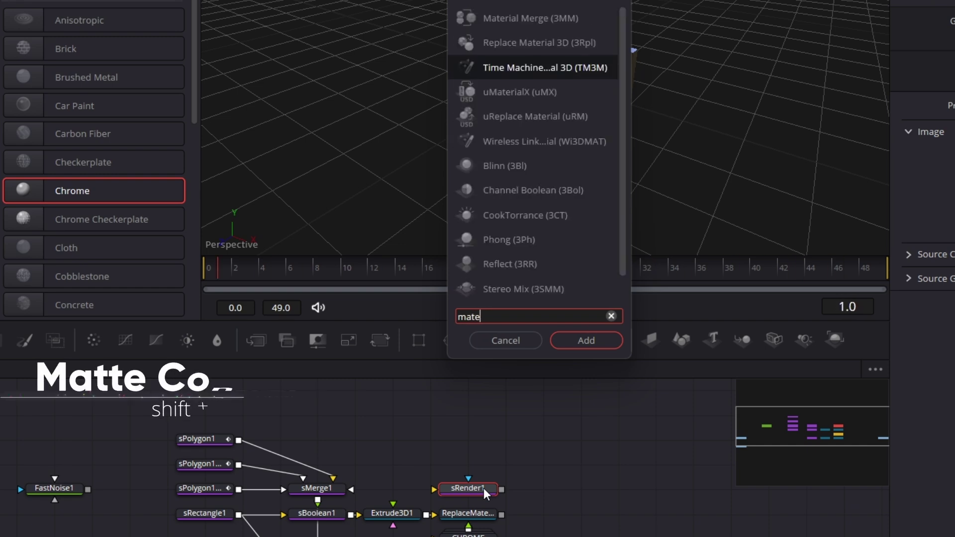
key("BackSpace")
type("t")
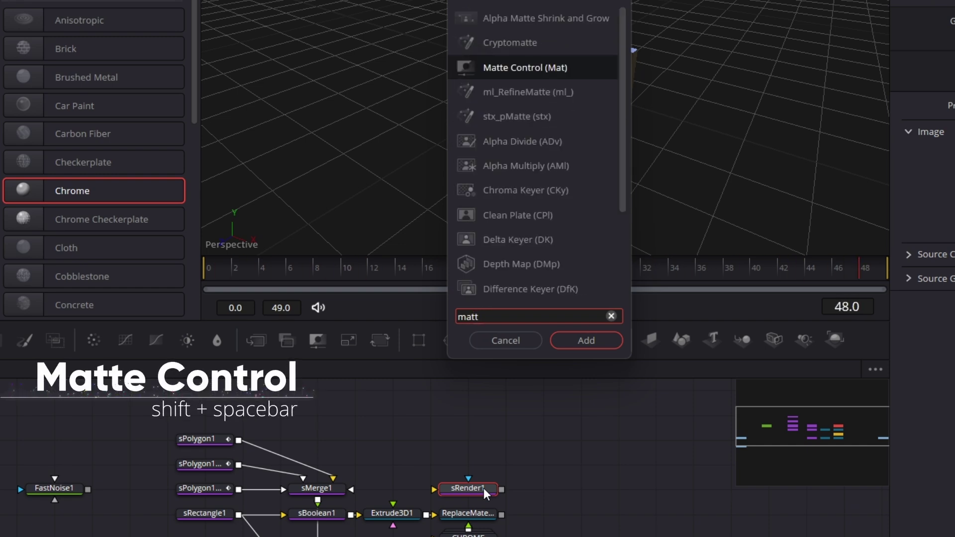
key("Return")
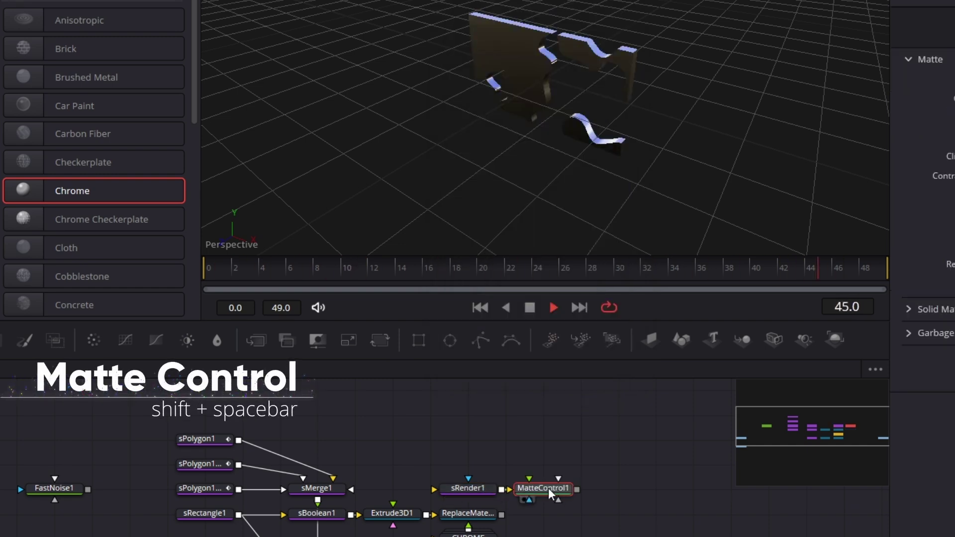
left_click(651, 339)
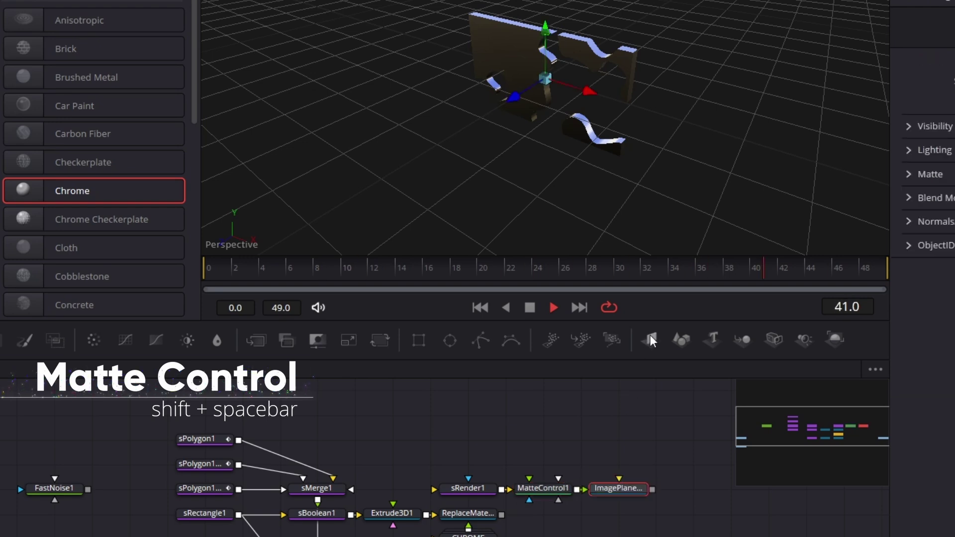
Step: Move sRender1 away from MatteControl1 and reconnect its output to the Garbage Matte input instead of the background
left_click(548, 489)
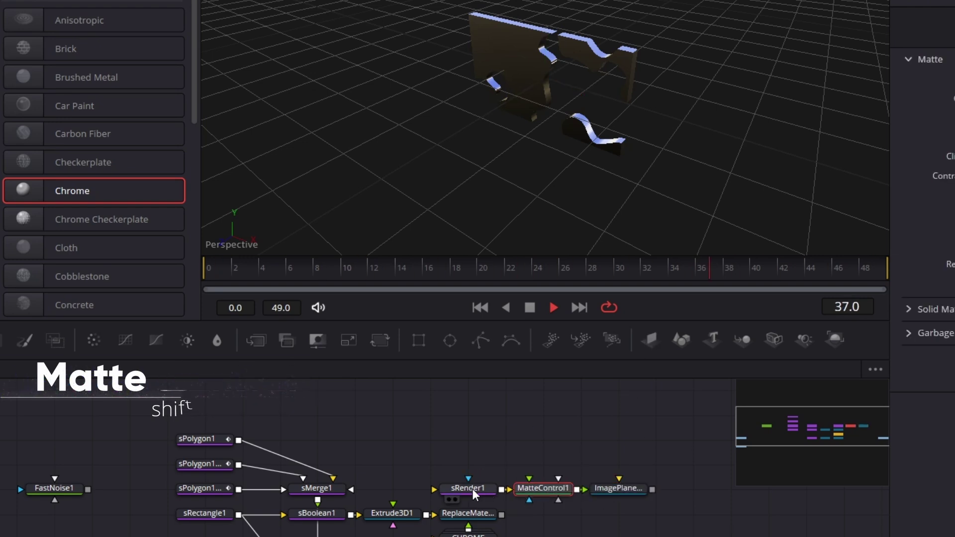
left_click_drag(473, 489, 441, 491)
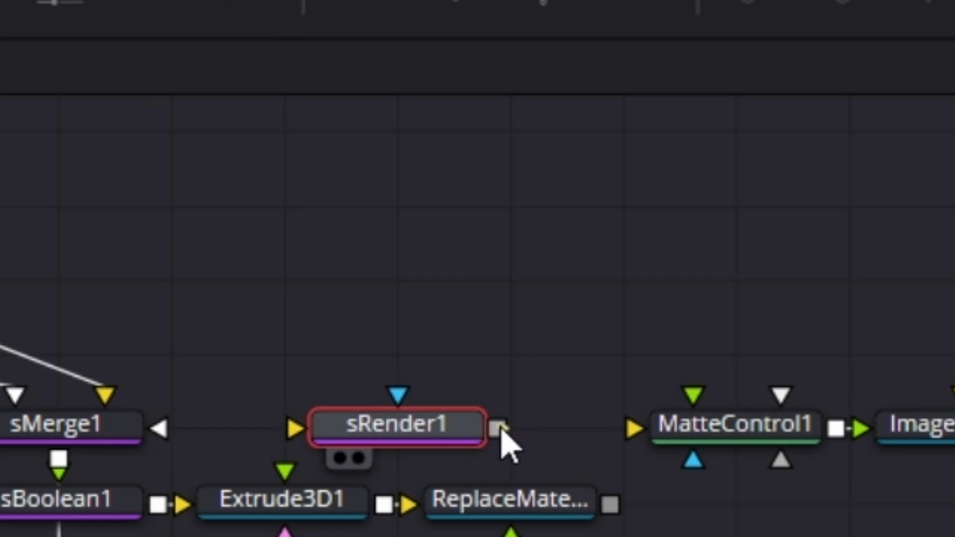
left_click_drag(499, 429, 785, 465)
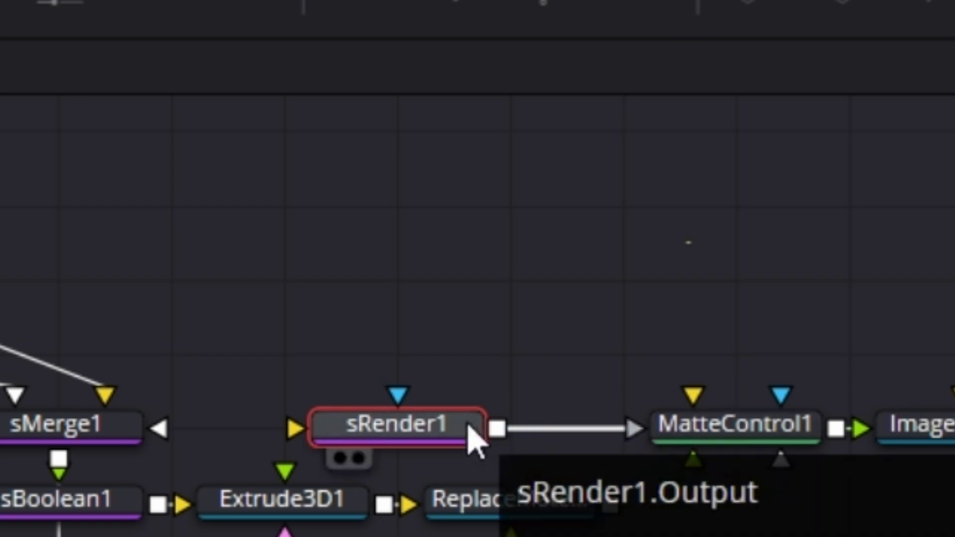
left_click_drag(473, 438, 444, 451)
left_click_drag(580, 437, 496, 426)
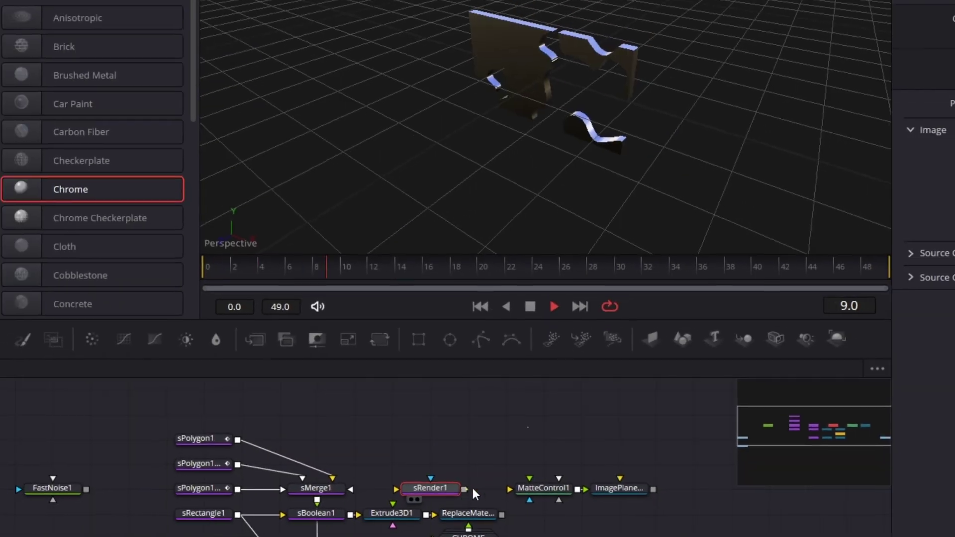
left_click_drag(466, 489, 539, 491)
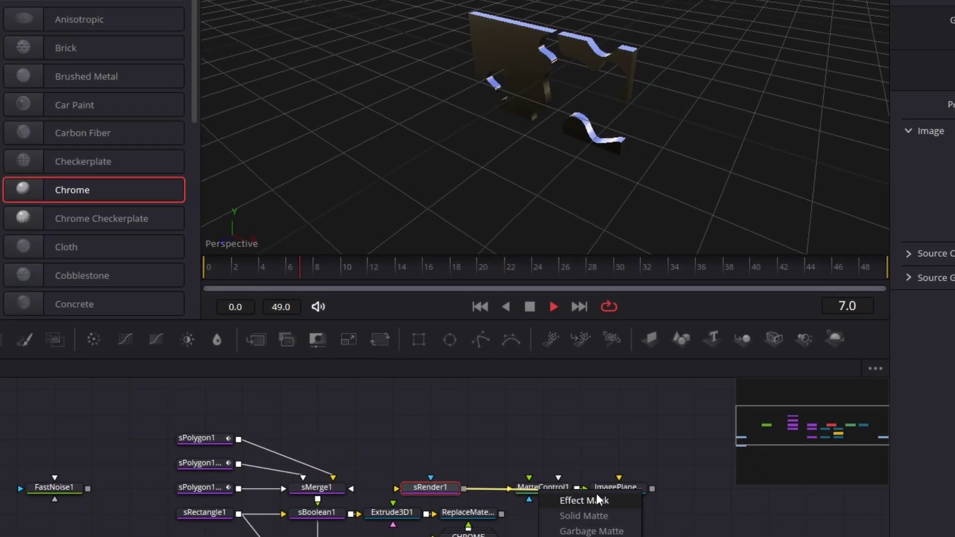
left_click(592, 531)
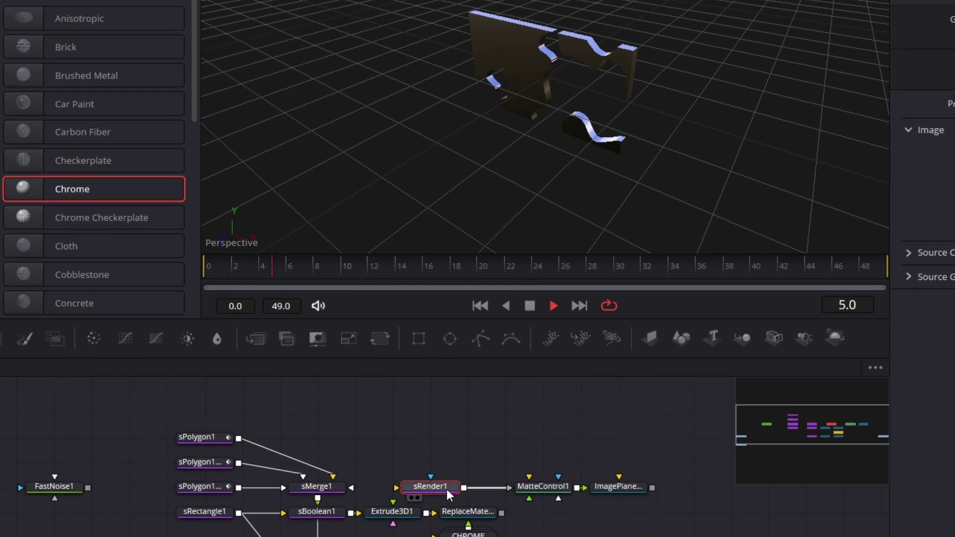
Step: Connect the output of sBoolean1 to sRender1 and invert the garbage matte in MatteControl1
left_click_drag(351, 513, 397, 485)
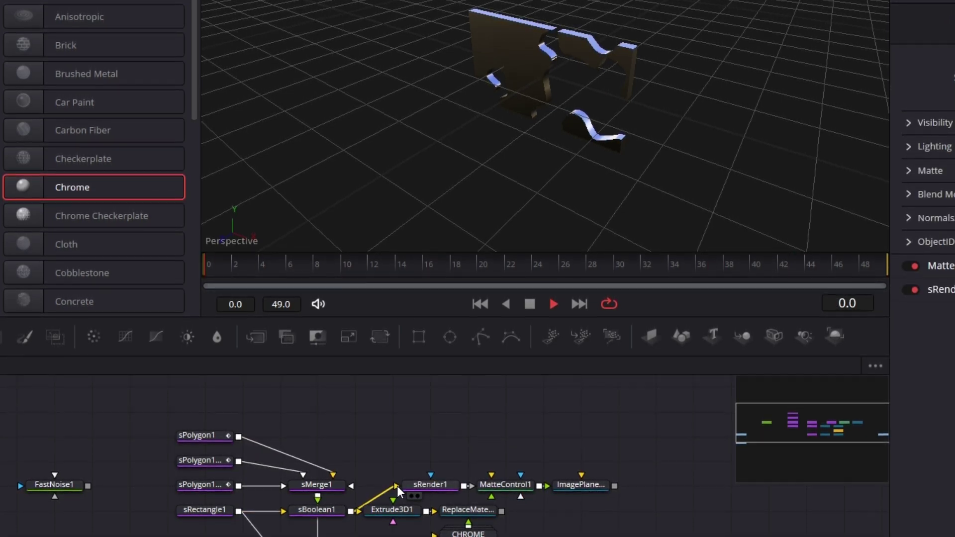
left_click(512, 483)
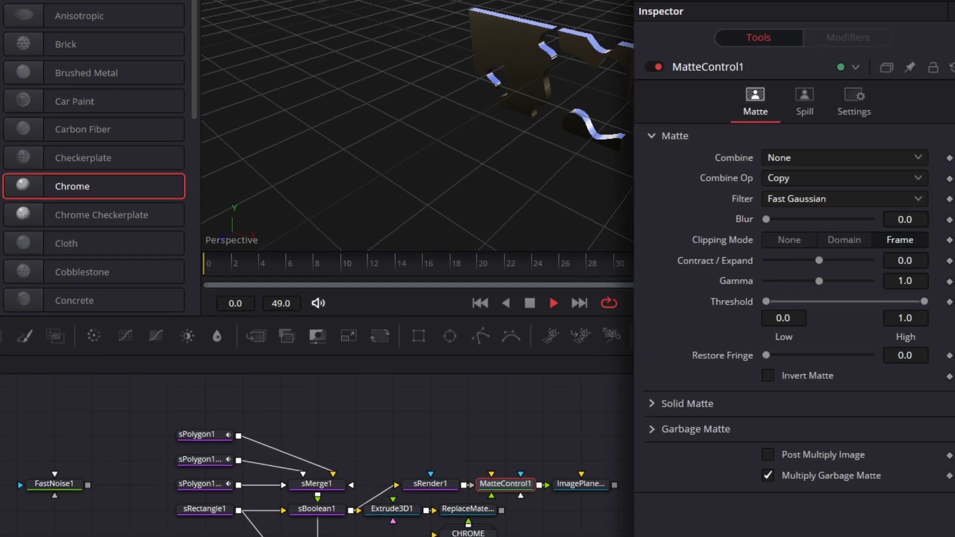
left_click(627, 429)
left_click(745, 451)
Step: Copy the sRender1, MatteControl1 and Image Plane 3D nodes together and paste them below the sBoolean1_1 row
scroll(482, 452, "down", 3)
left_click_drag(433, 405, 577, 422)
right_click(577, 422)
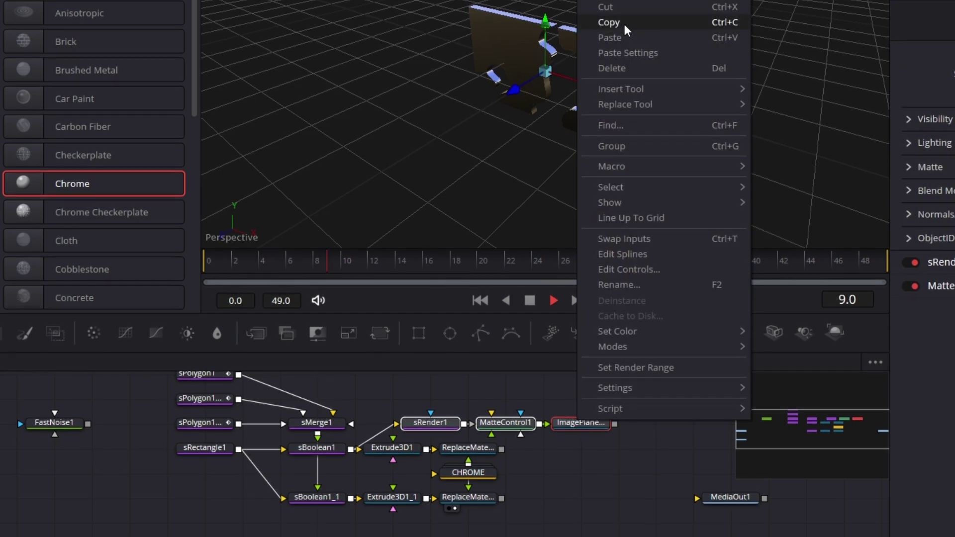
left_click(609, 22)
right_click(432, 533)
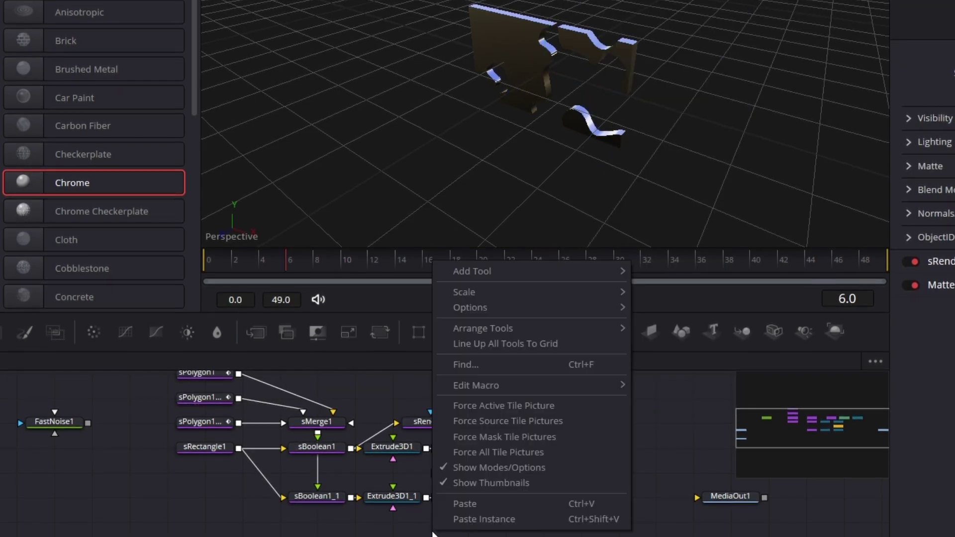
left_click(481, 507)
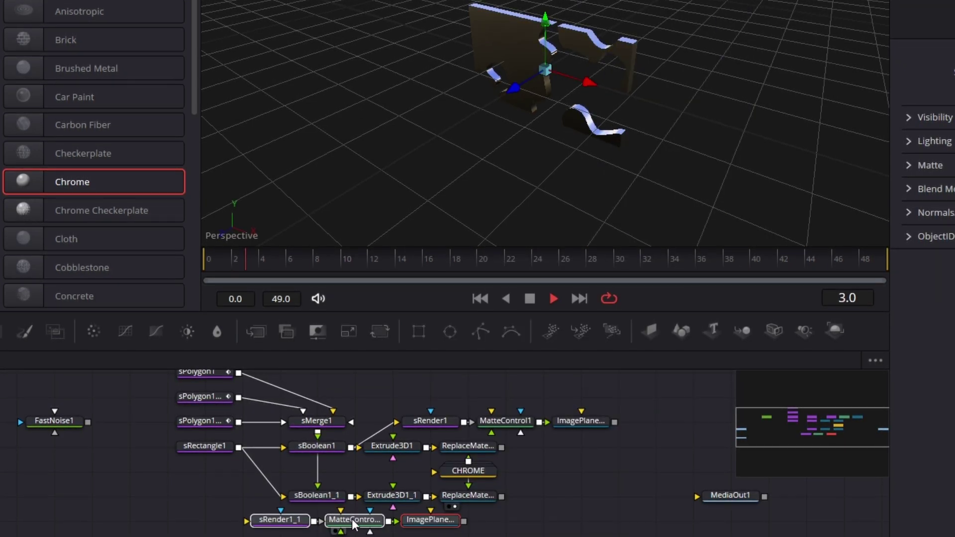
Step: Align the pasted nodes beneath the lower Replace Material node, connect sBoolean1_1 to sRender1_1, and display ImagePlane3D1_1
left_click_drag(358, 520, 509, 519)
left_click_drag(351, 496, 396, 520)
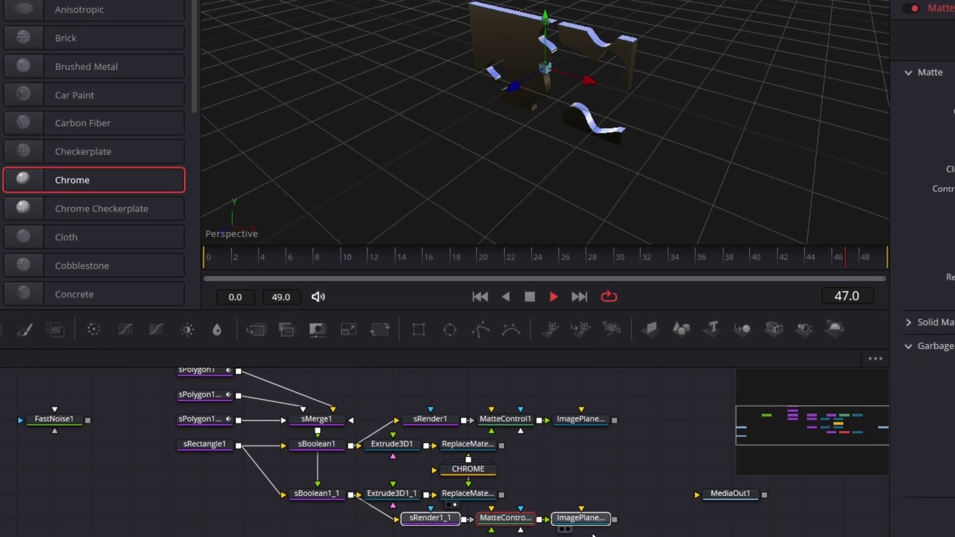
left_click(599, 519)
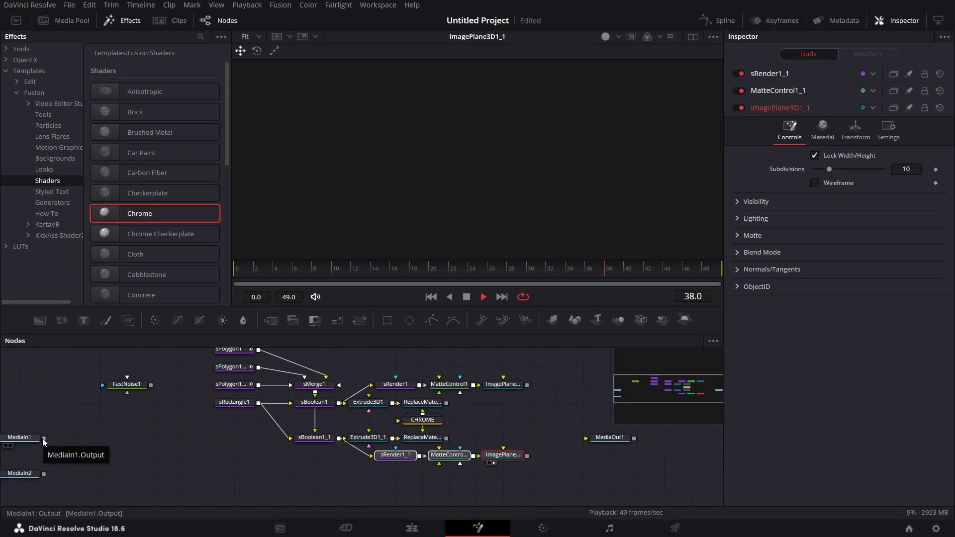
Step: Connect MediaIn1 to the background input of MatteControl1, display ImagePlane3D1 in the viewer, and stop playback
left_click_drag(43, 440, 439, 392)
left_click_drag(500, 388, 493, 194)
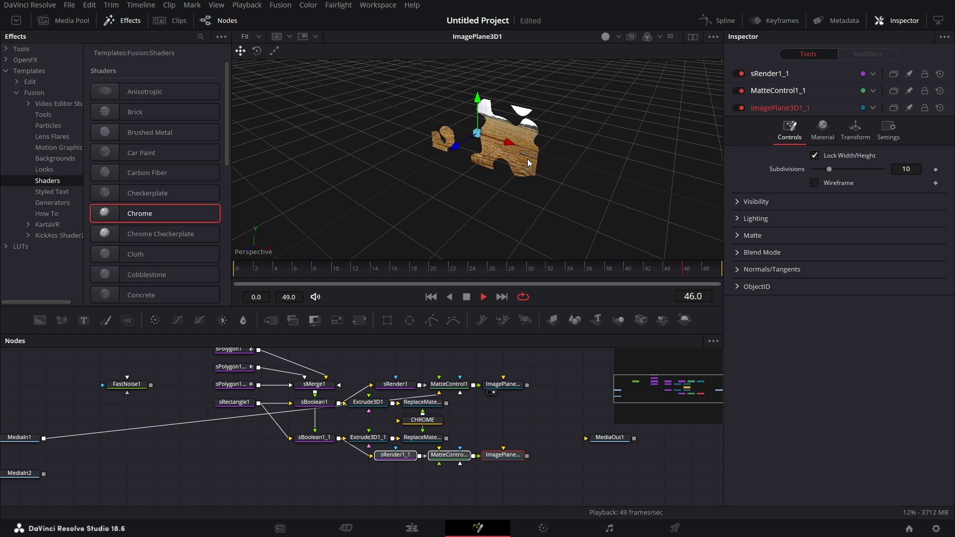
key("space")
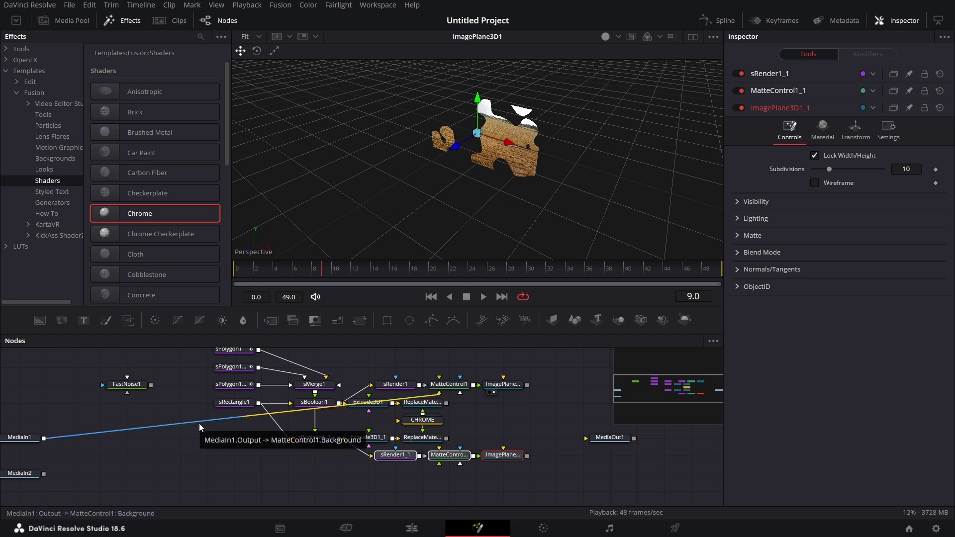
Step: Add a pipe router to the MediaIn1 connection, shift both MediaIn nodes down, and place the router beneath sRender1_1
left_click(199, 424, "ctrl")
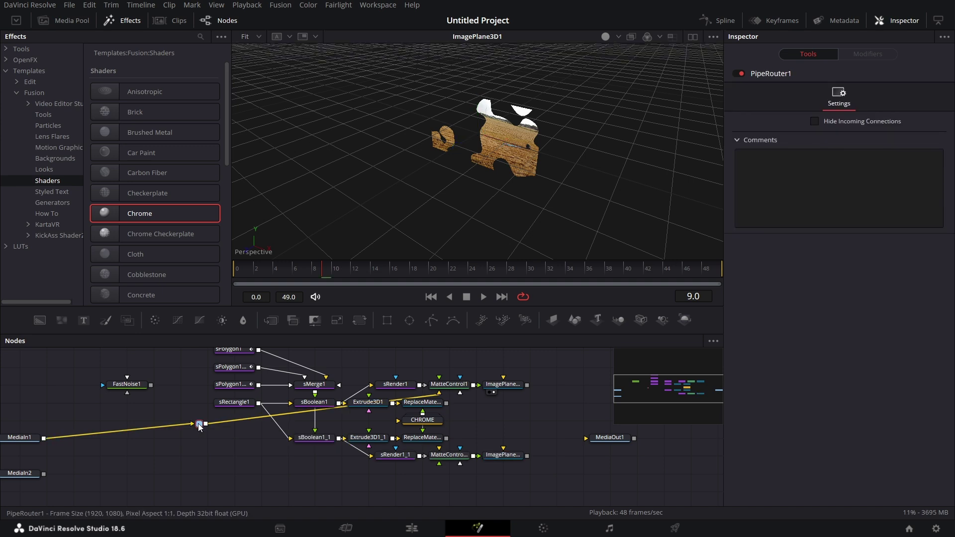
left_click_drag(199, 425, 234, 464)
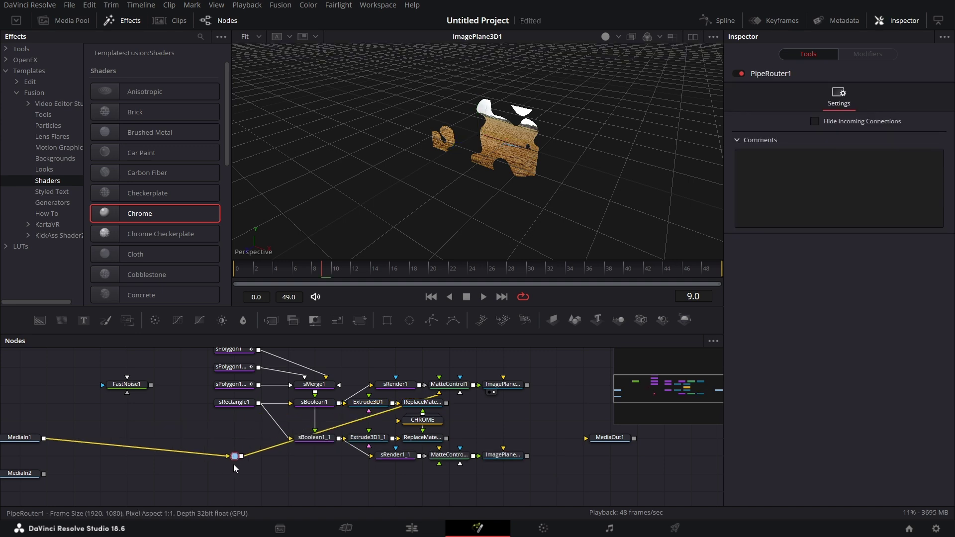
left_click_drag(46, 417, 2, 487)
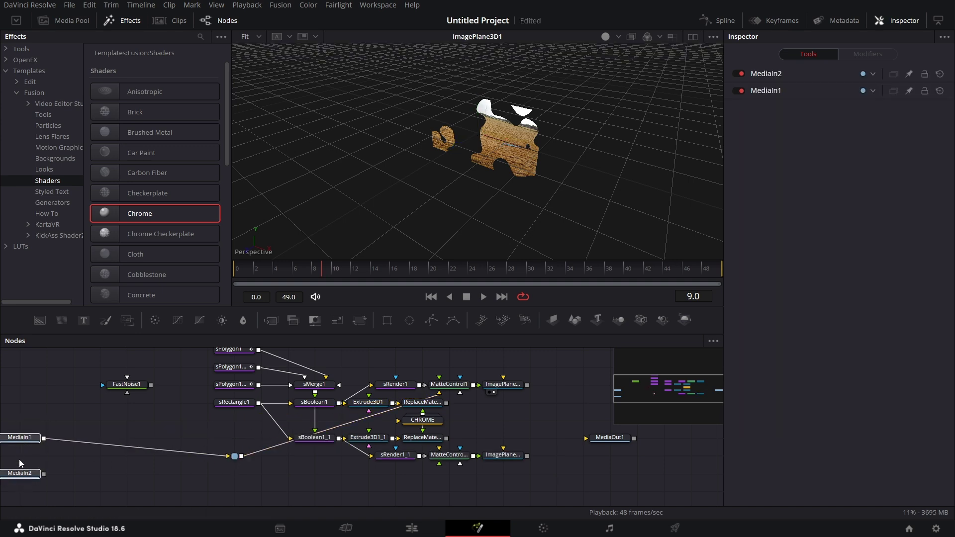
left_click_drag(22, 440, 22, 476)
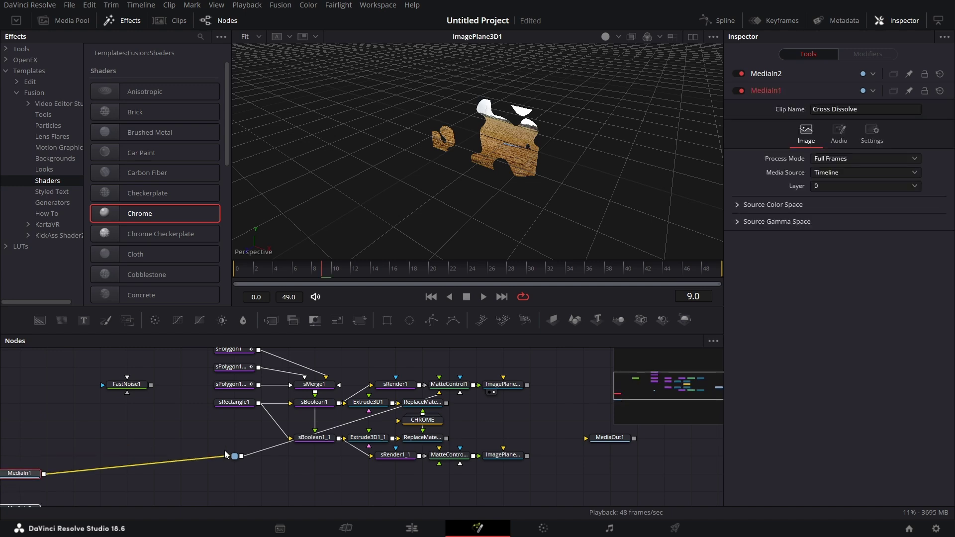
left_click_drag(236, 458, 434, 460)
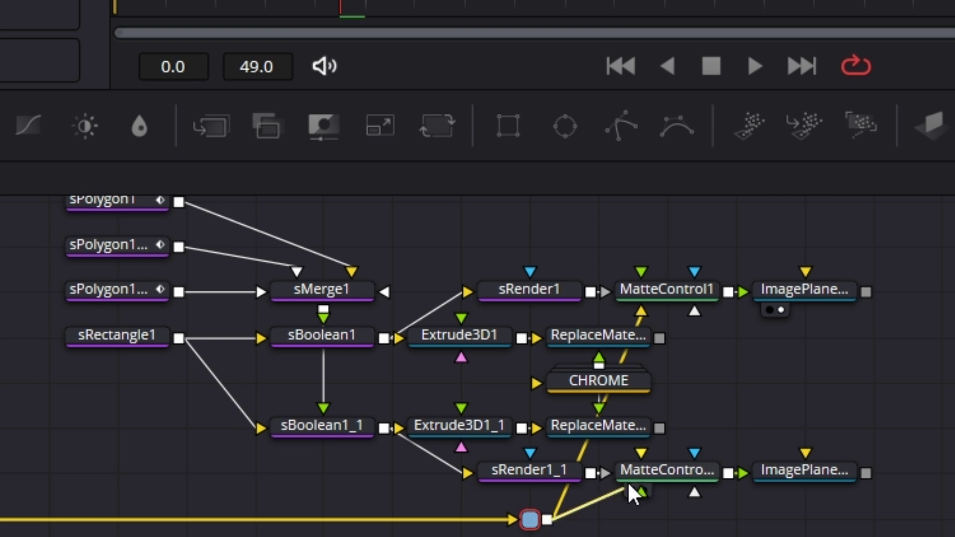
Step: Connect the pipe router to the background input of MatteControl1_1 and display ImagePlane3D1_1 in the viewer
left_click_drag(628, 481, 641, 450)
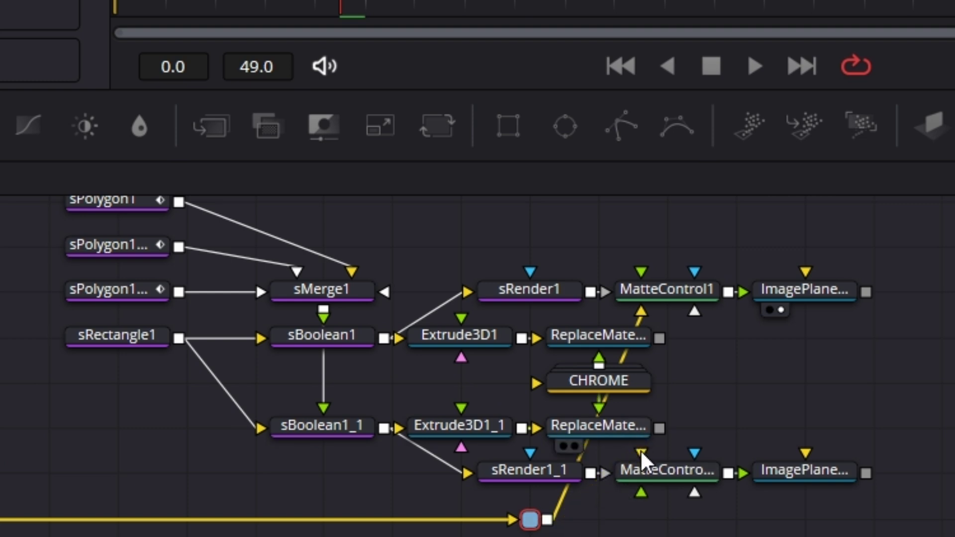
left_click_drag(547, 520, 645, 452)
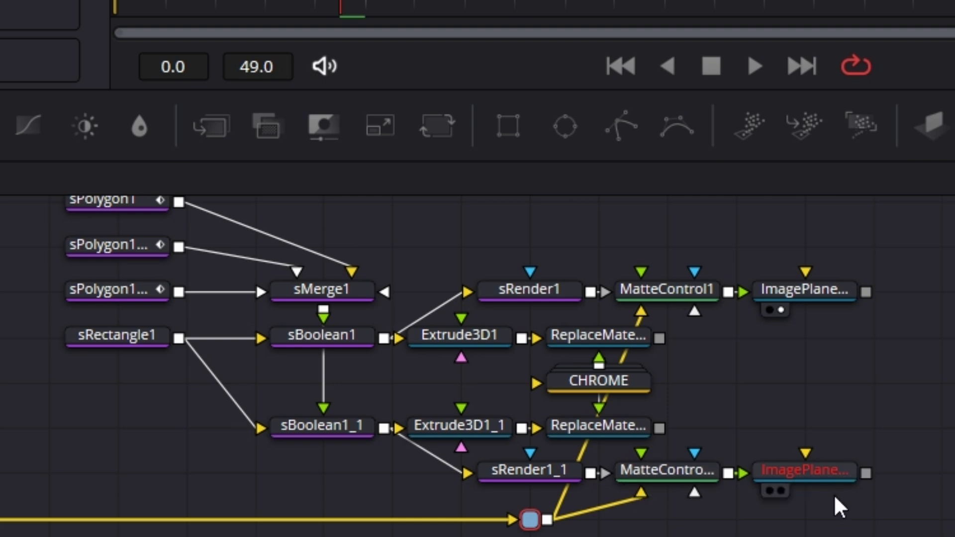
scroll(834, 494, "right", 3)
left_click(699, 471)
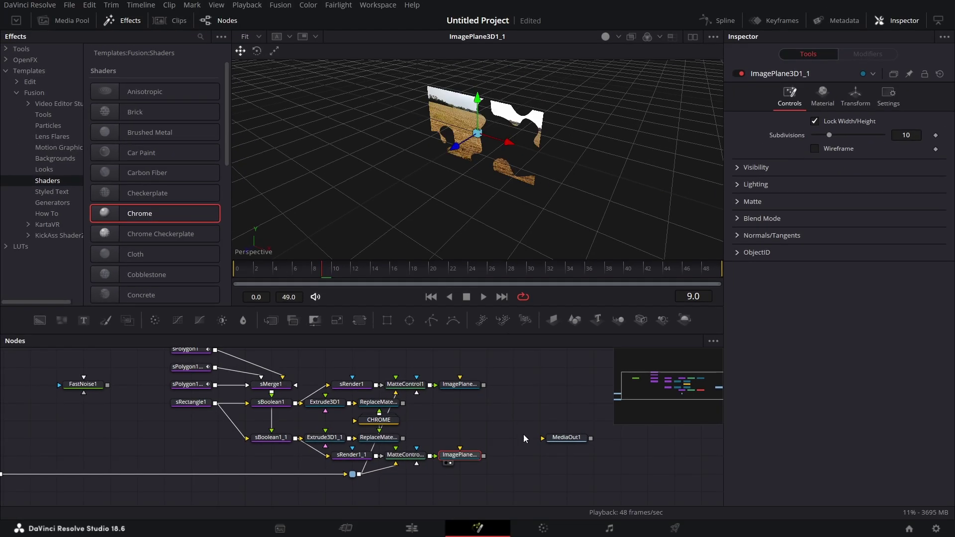
Step: Display ReplaceMaterial3D1, add a Merge 3D node below ImagePlane3D1, and connect both ImagePlane3D1 and ReplaceMaterial3D1 to it
scroll(524, 439, "down", 1)
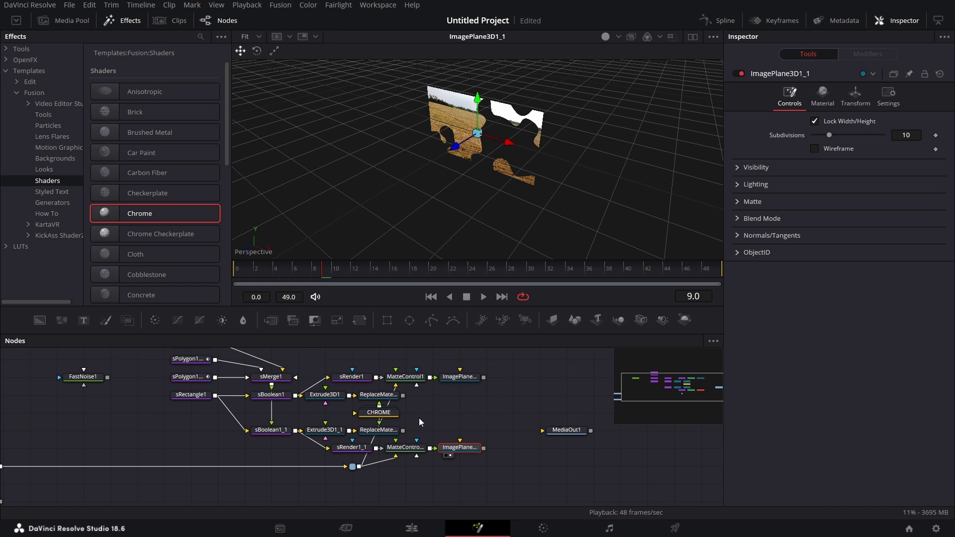
left_click_drag(391, 399, 376, 229)
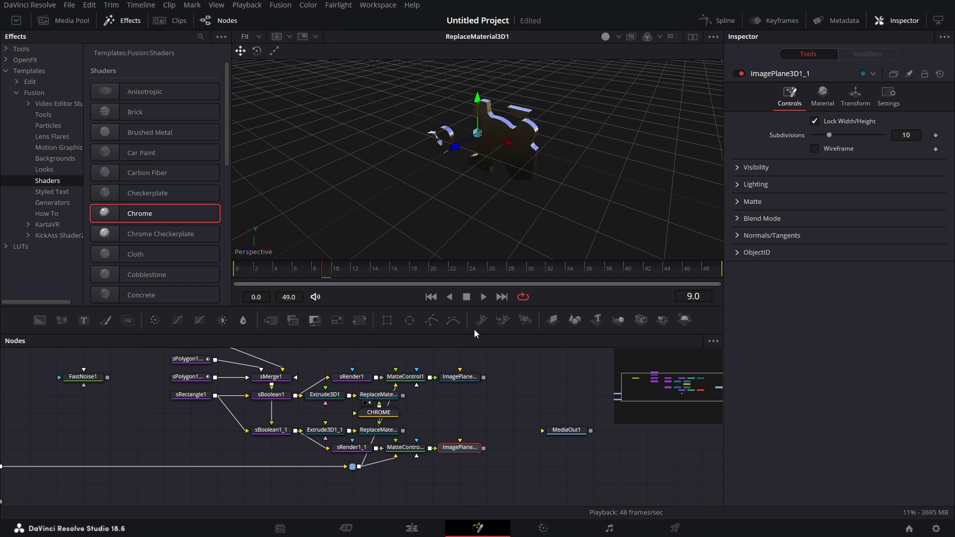
left_click_drag(732, 273, 549, 378)
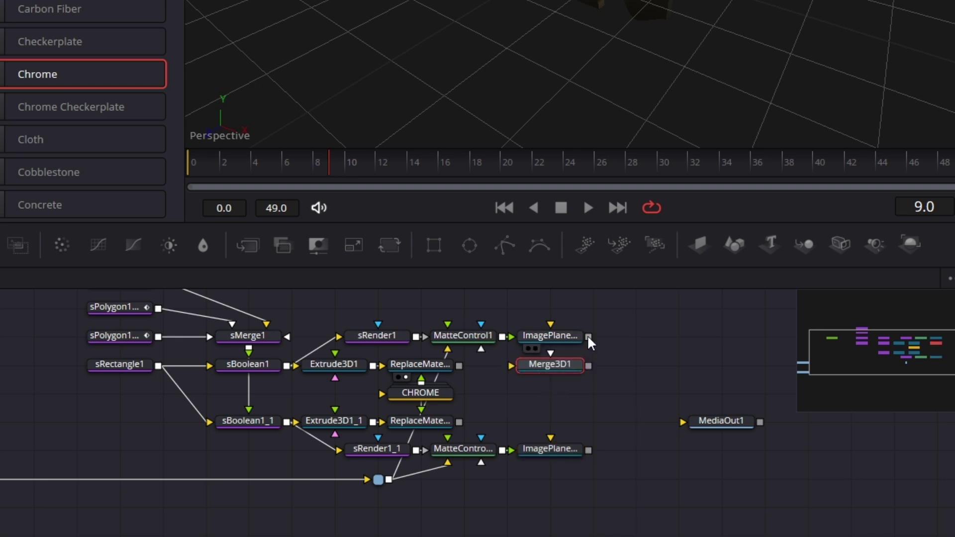
left_click_drag(589, 337, 558, 374)
left_click_drag(460, 365, 529, 371)
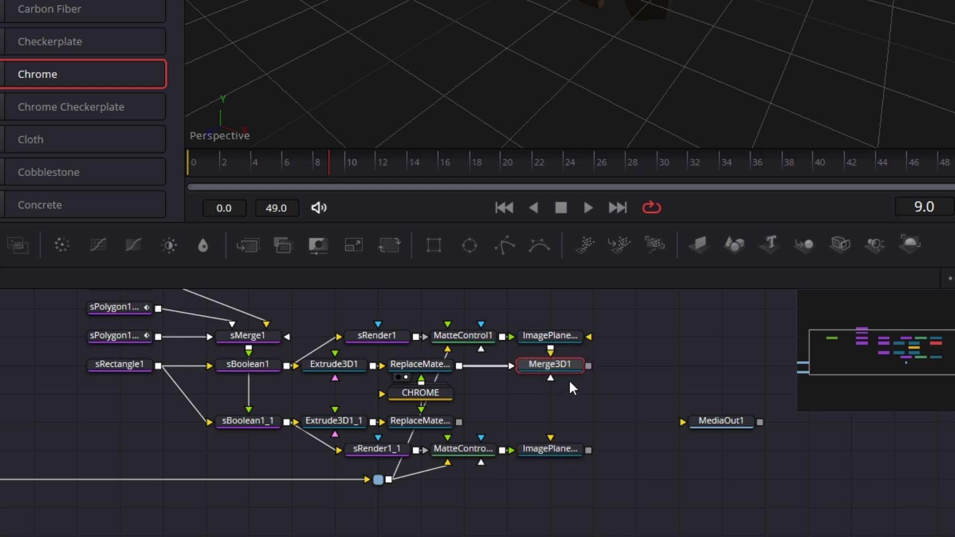
Step: Add a second Merge 3D node joining the lower Replace Material and ImagePlane3D1_1, and display Merge3D1 in the viewer
left_click_drag(808, 255, 550, 421)
left_click_drag(459, 422, 530, 422)
left_click_drag(583, 451, 567, 418)
left_click(529, 378)
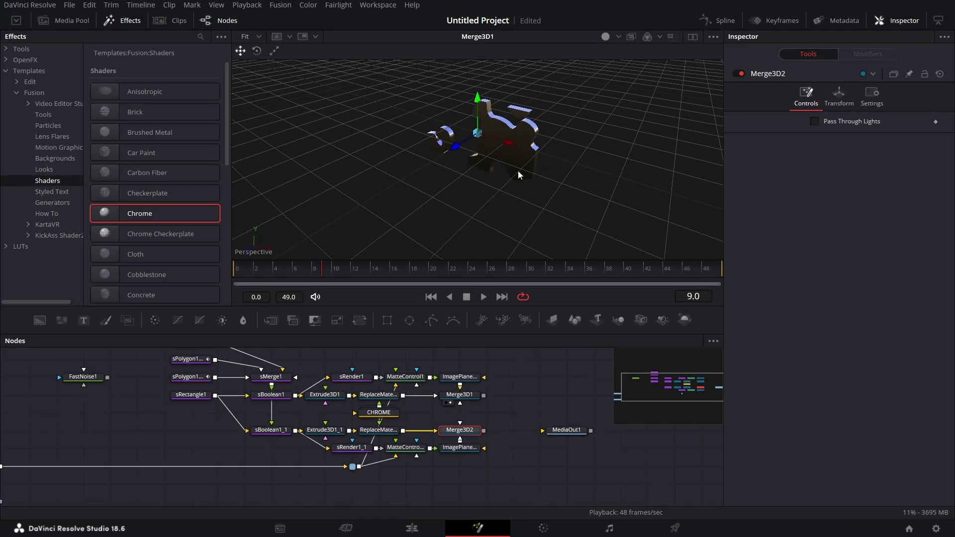
left_click_drag(533, 167, 501, 111)
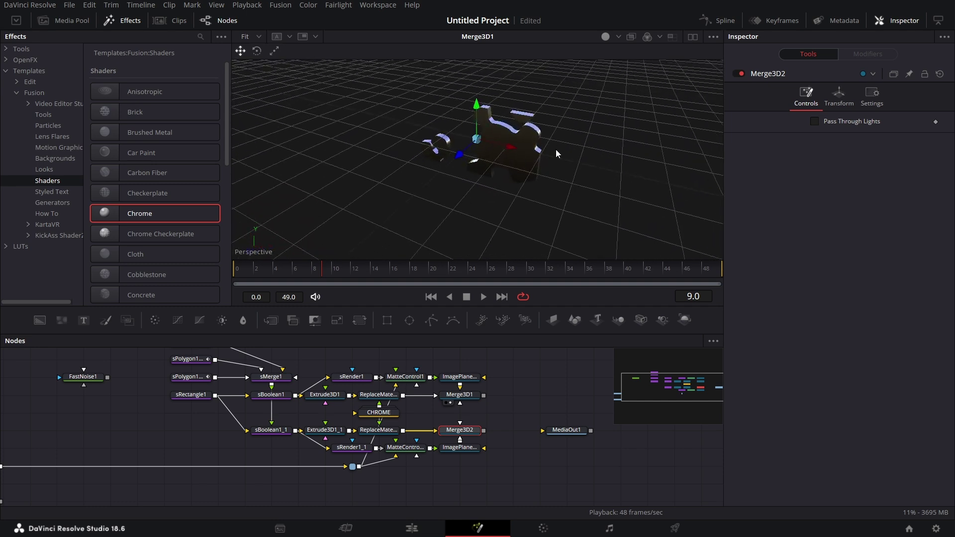
Step: Set the Z translation of Extrude3D1 to -0.0507
left_click(337, 397)
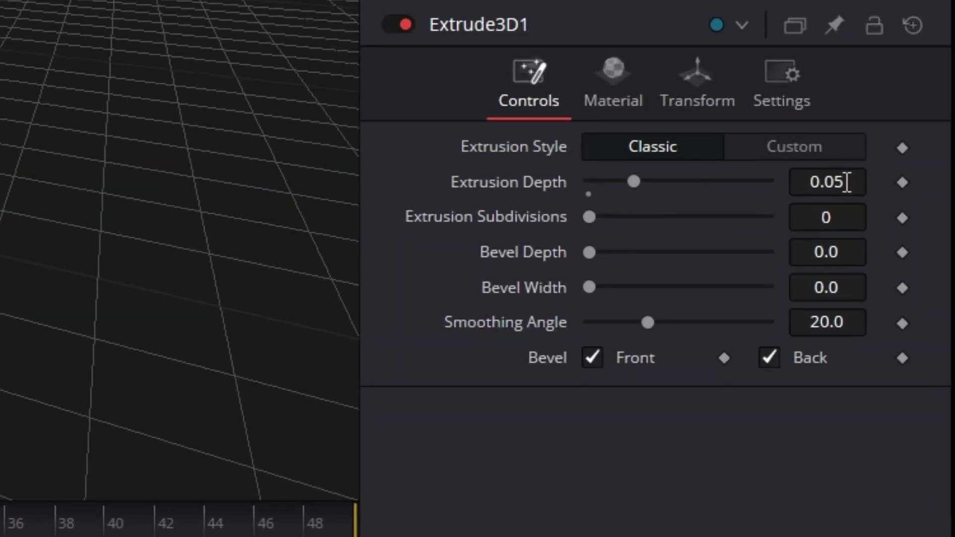
left_click(707, 77)
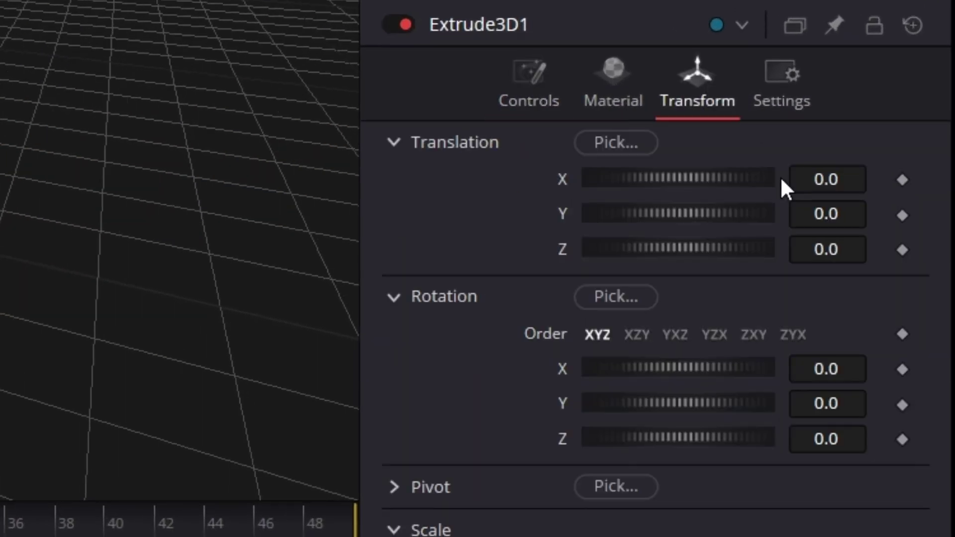
left_click(847, 247)
type("-0.05")
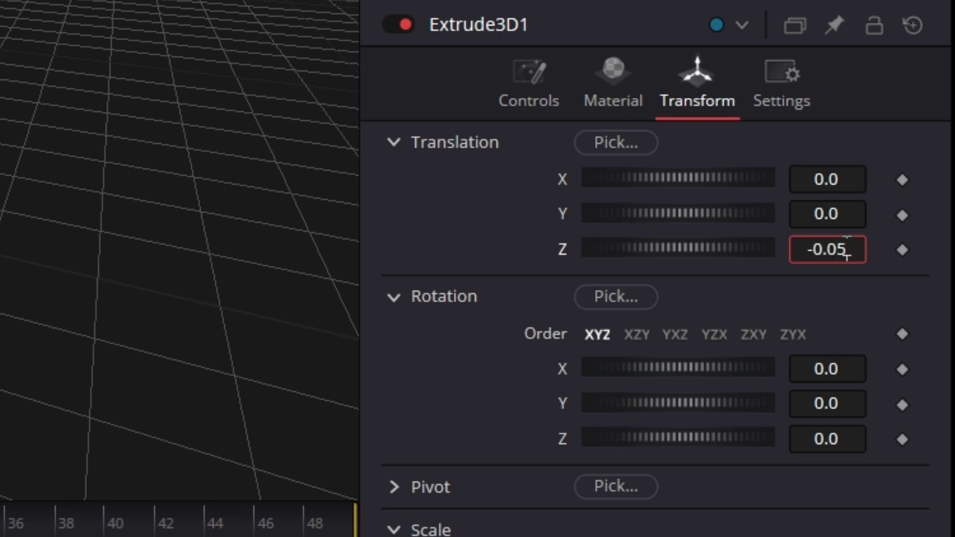
type("07")
key("Tab")
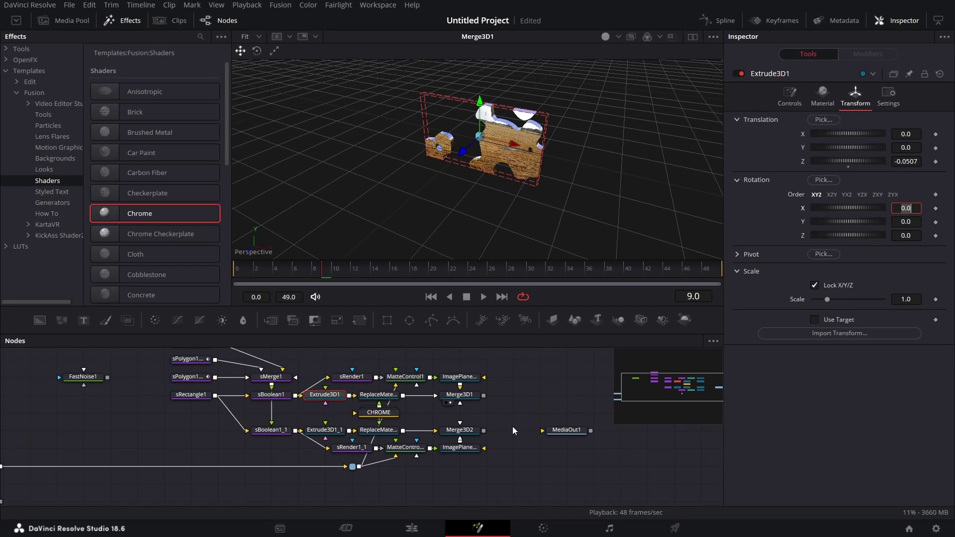
Step: Set the Z translation of Extrude3D1_1 to -0.0507 and check Merge3D2 and Merge3D1 in the viewer
left_click(336, 436)
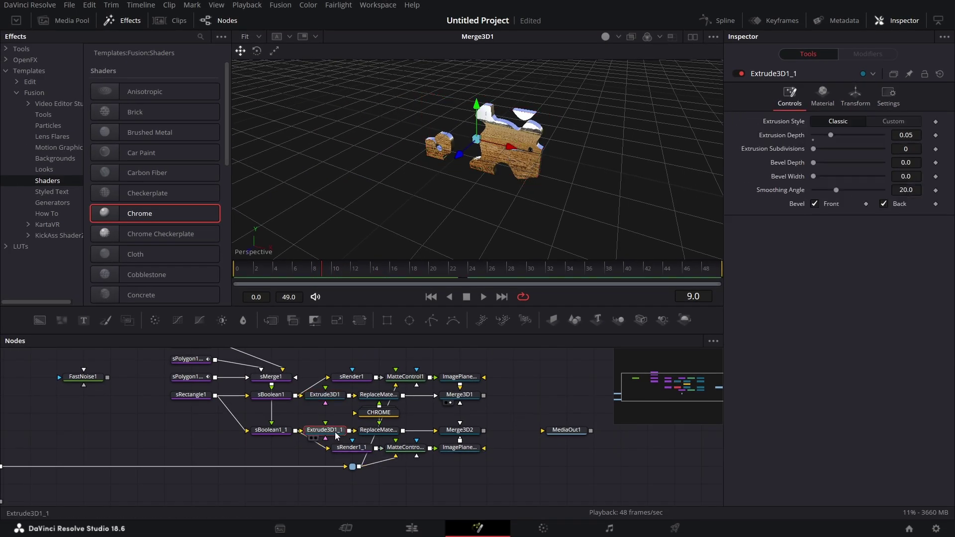
left_click(856, 96)
left_click(914, 162)
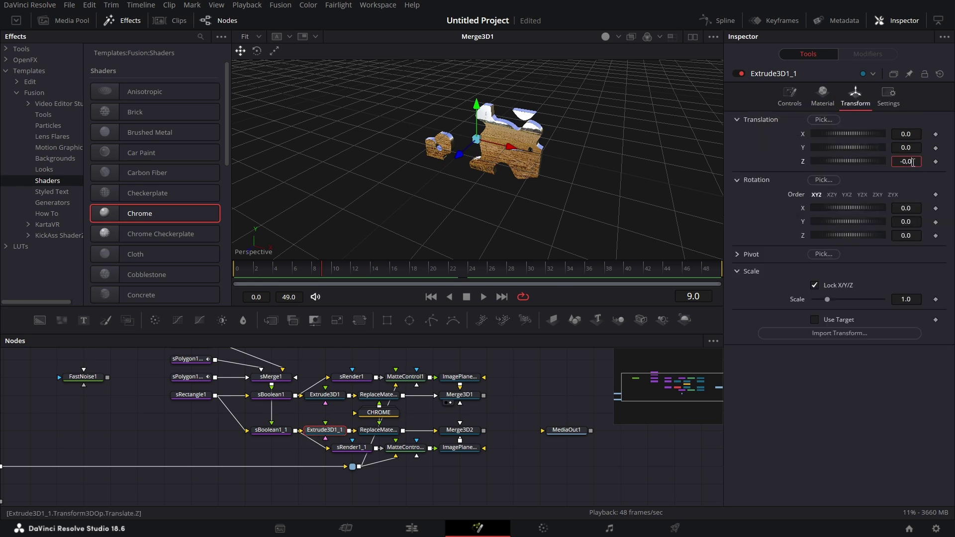
key("Tab")
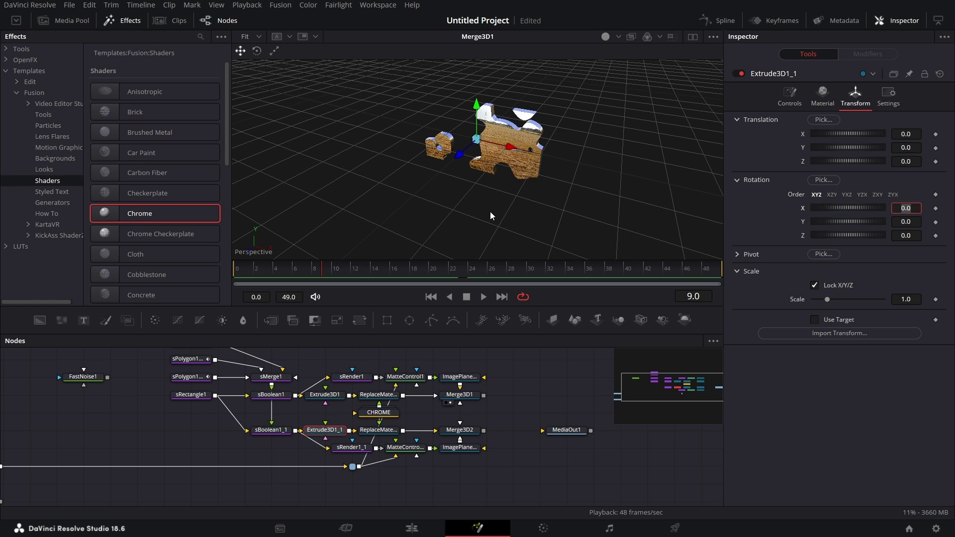
left_click(448, 439)
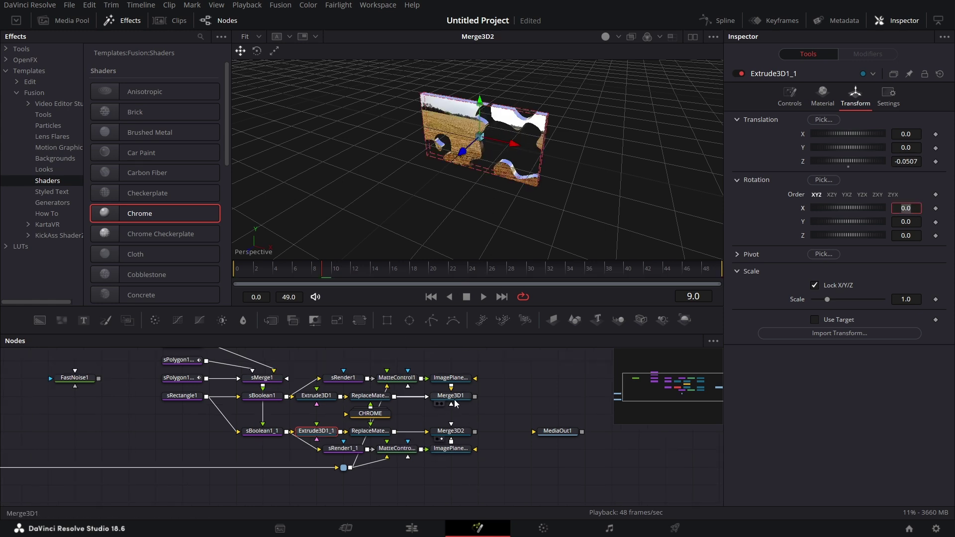
left_click_drag(459, 402, 480, 210)
Step: Add a Transform 3D node after Merge3D1 and paste a copy of it after Merge3D2
left_click(414, 394)
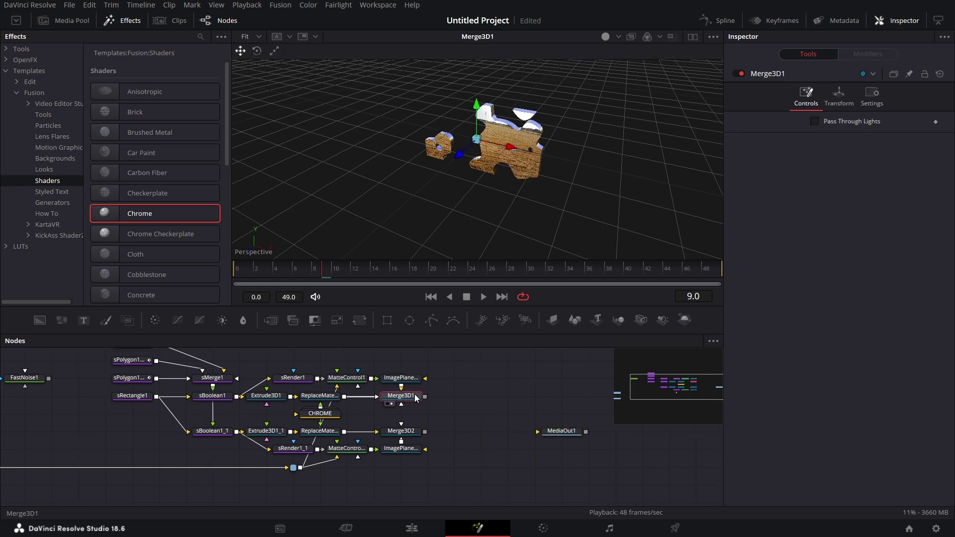
key("shift+space")
type("matt")
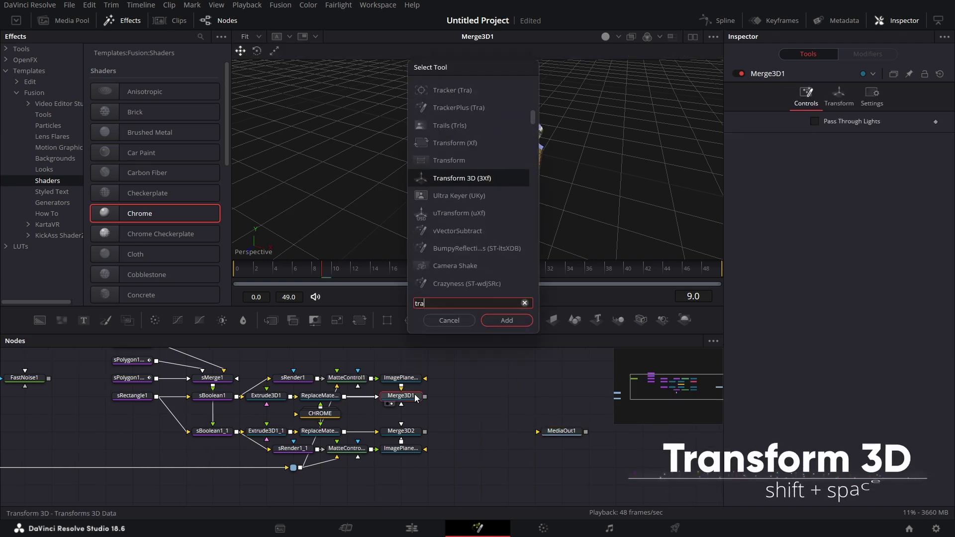
key("Return")
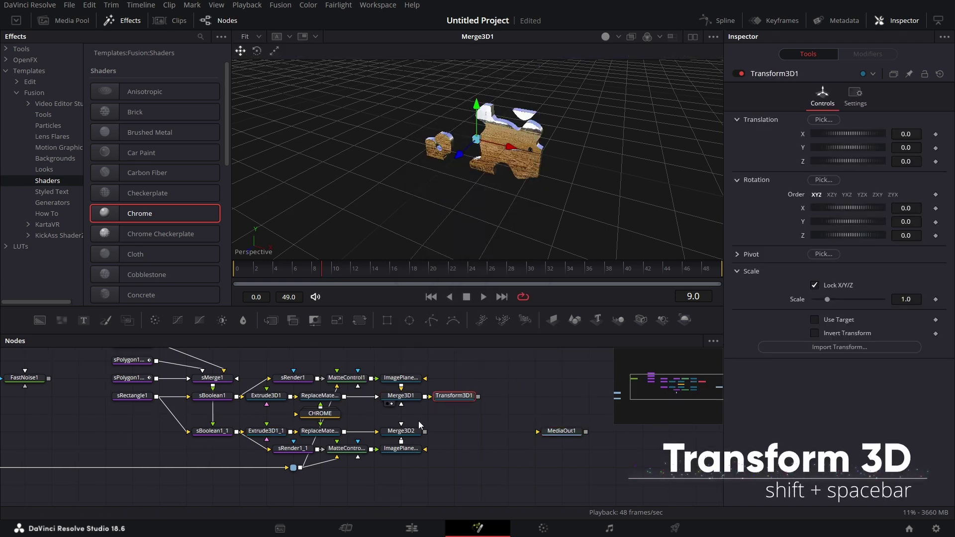
right_click(458, 394)
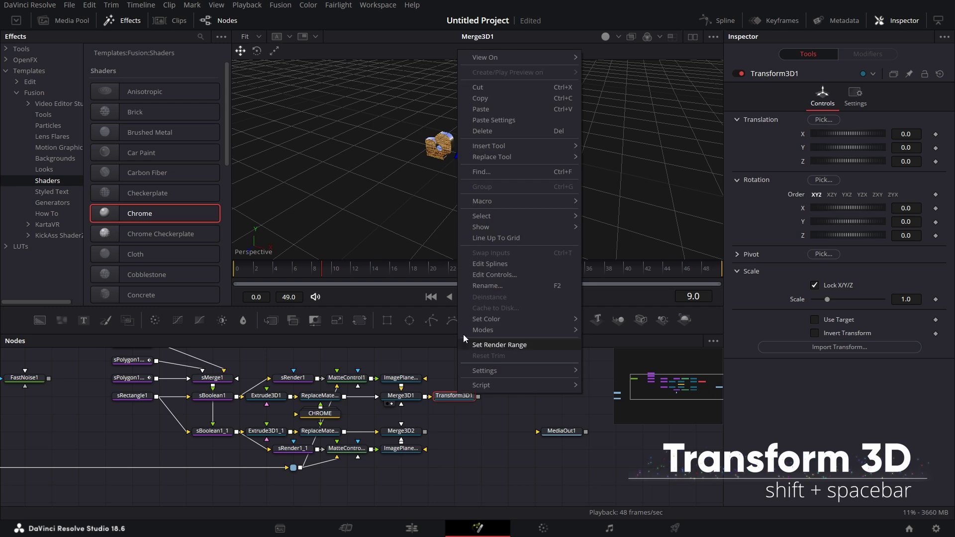
left_click(501, 99)
right_click(453, 434)
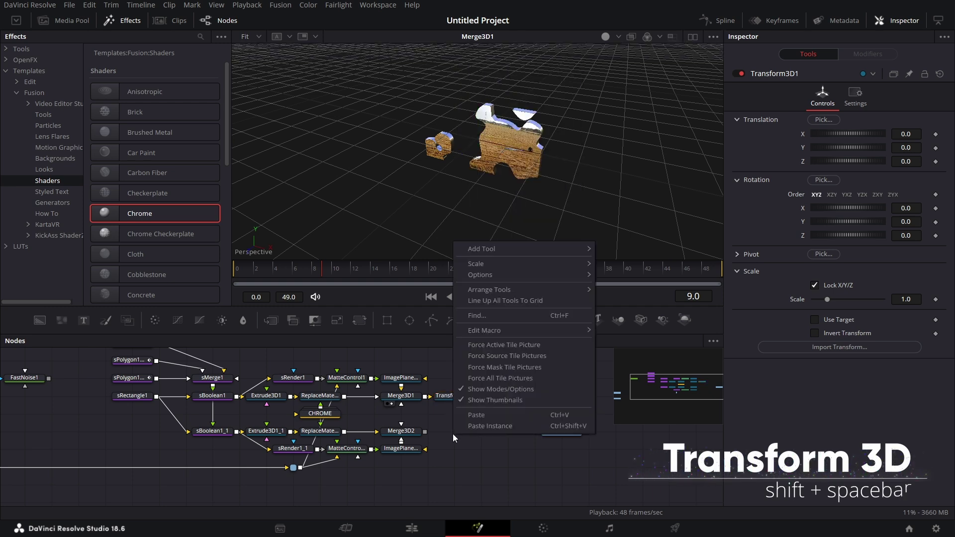
left_click(486, 414)
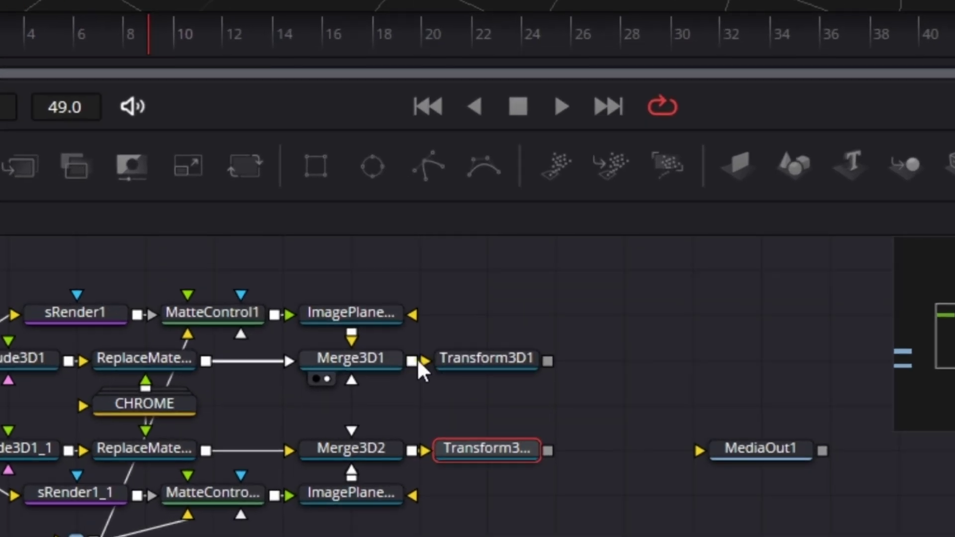
Step: Display Transform3D1 and test rotating it about X to about -31.3, resetting the rotation to its default
left_click(519, 366)
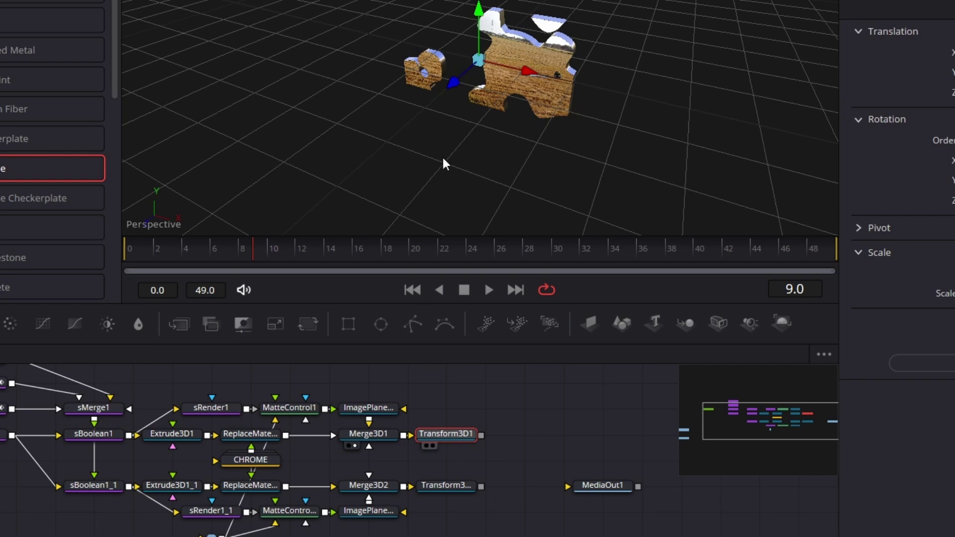
mouse_move(767, 268)
left_mouse_down()
mouse_move(778, 266)
mouse_move(735, 274)
mouse_move(757, 275)
left_mouse_up()
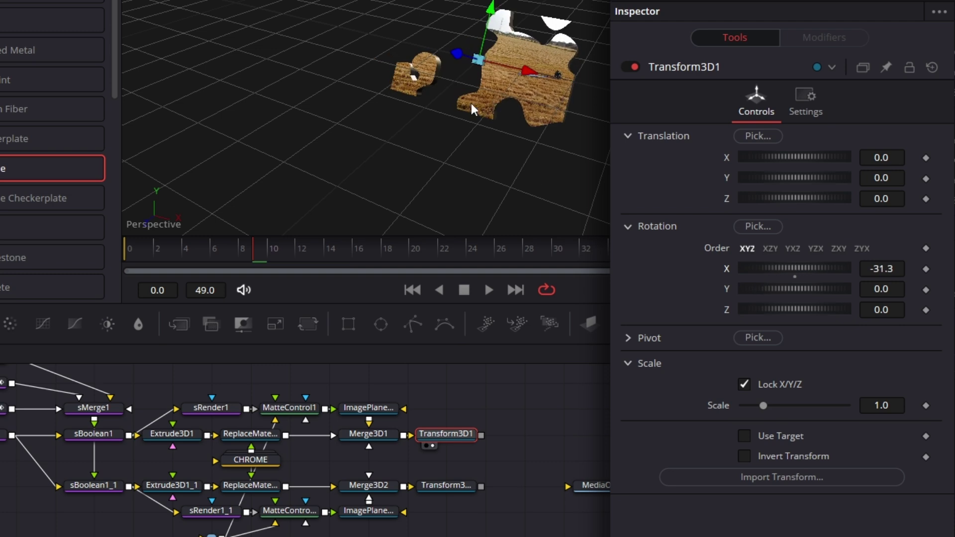
double_click(728, 267)
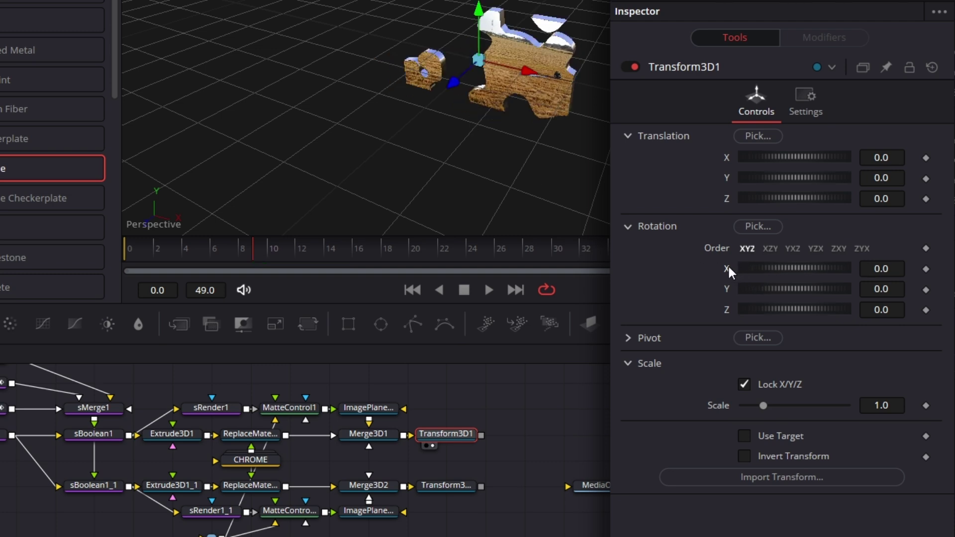
Step: Expand the pivot settings of Transform3D1 and set Pivot Y to -0.5625/2
left_click(628, 338)
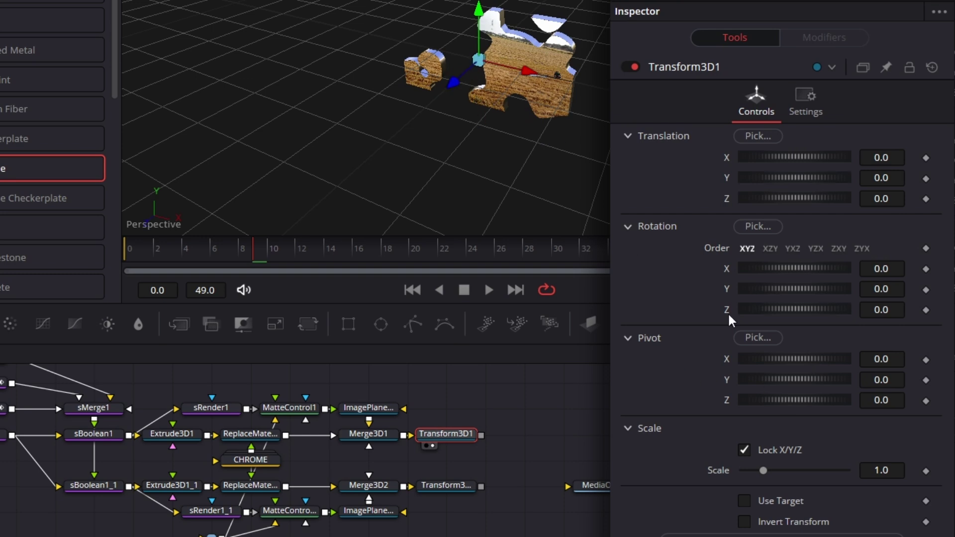
left_click(897, 382)
key("BackSpace")
type("-0.562")
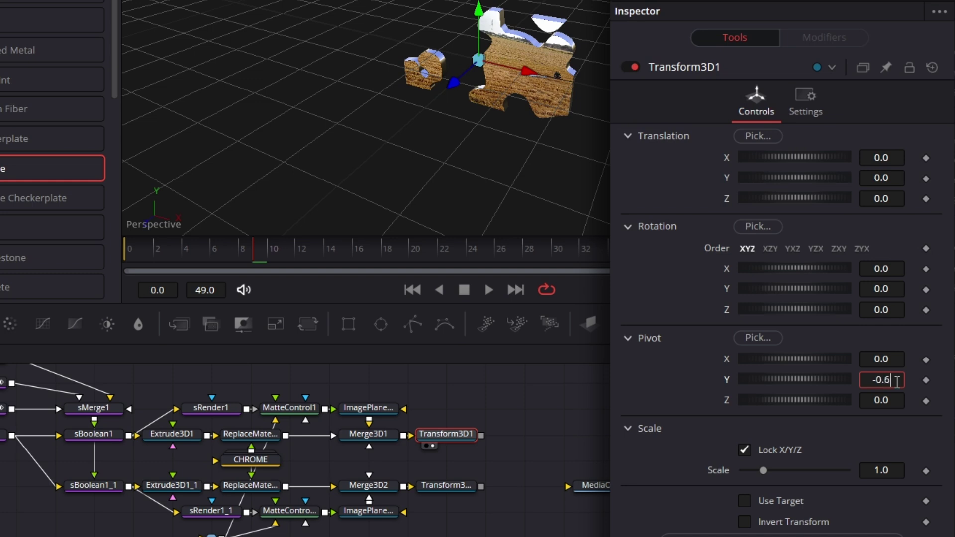
type("5/2")
key("Tab")
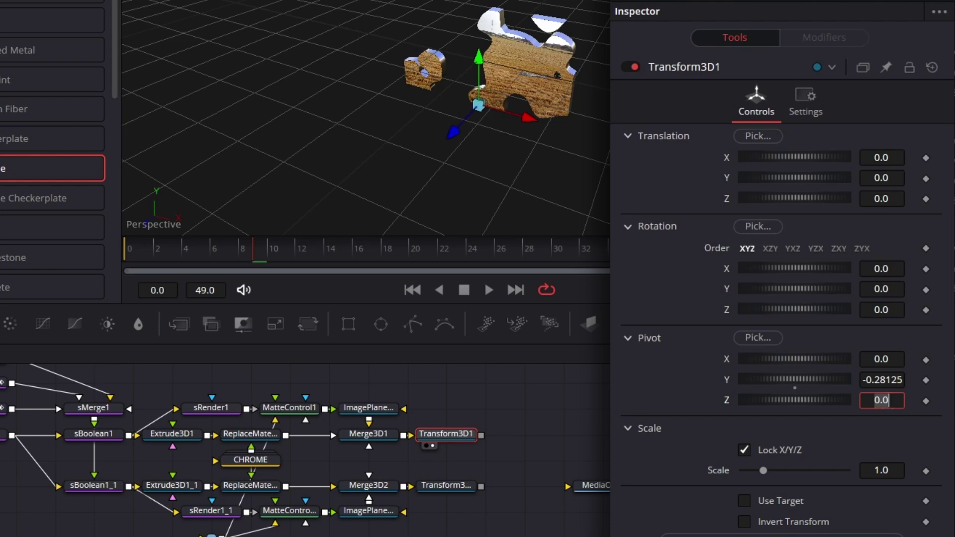
Step: Set Pivot Y of Transform3D1 to -0.3
left_click(902, 379)
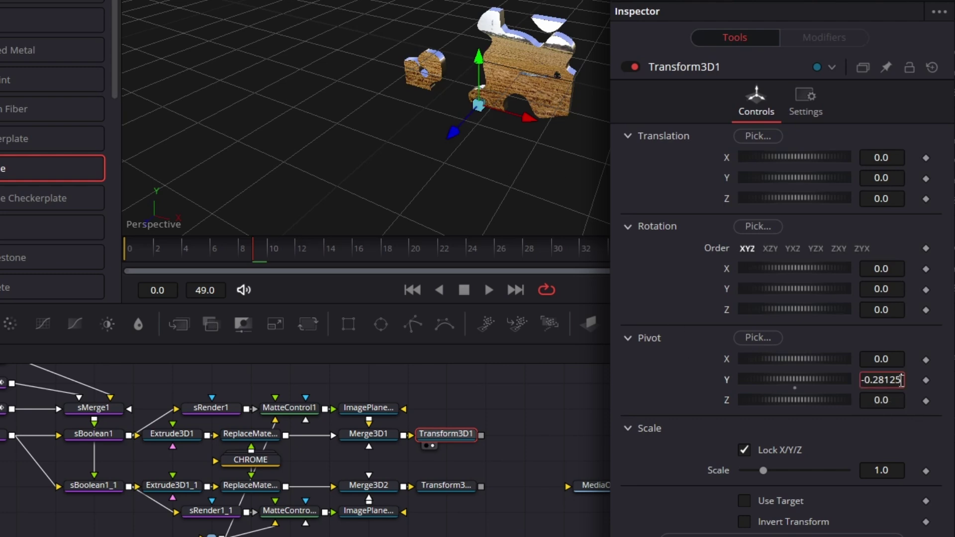
key("BackSpace")
key("BackSpace")
key("BackSpace")
key("BackSpace")
key("BackSpace")
type("3")
key("Tab")
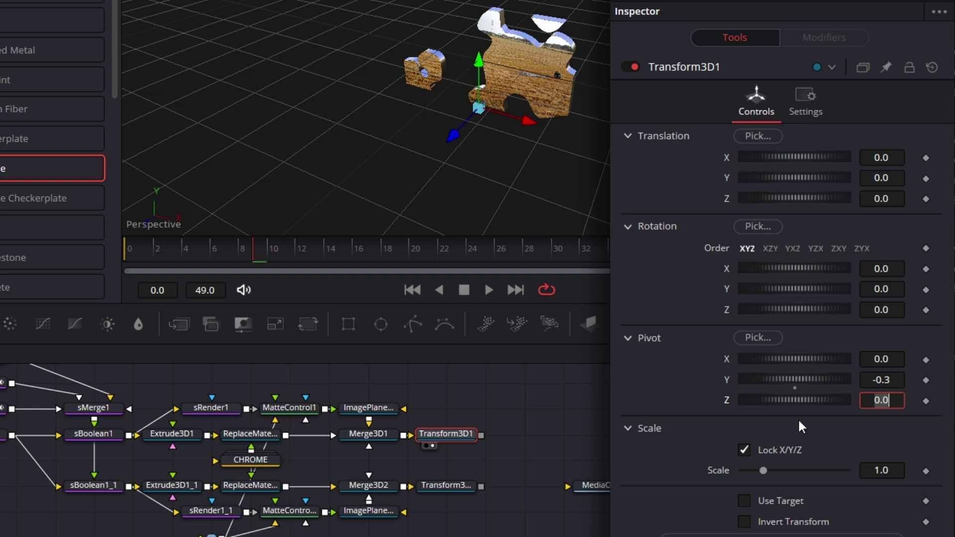
Step: Set Pivot Z of Transform3D1 to -0.06
left_click(895, 403)
type("6")
key("Tab")
left_click(874, 400)
type("-")
key("Tab")
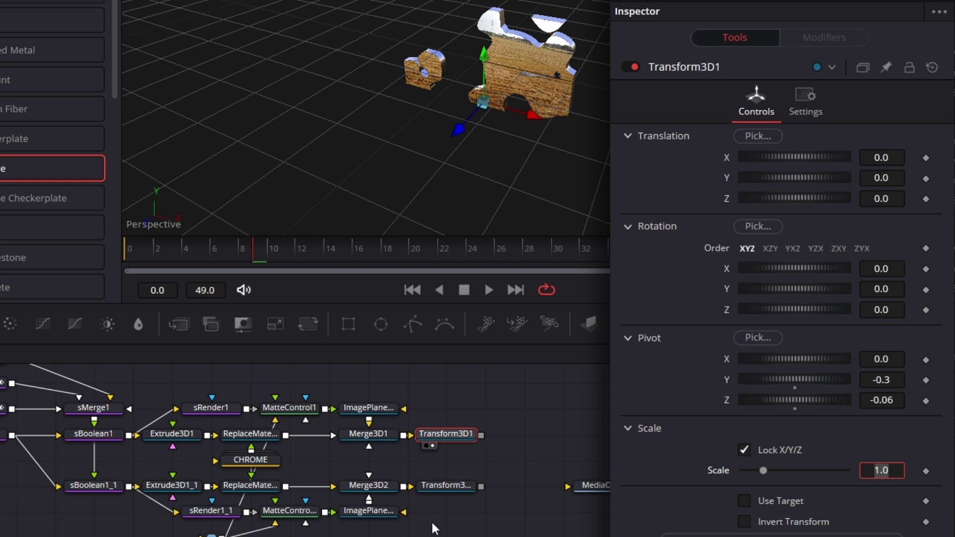
Step: Set the pivot of Transform3D1_1 to Y -0.3 and Z -0.06
left_click(444, 486)
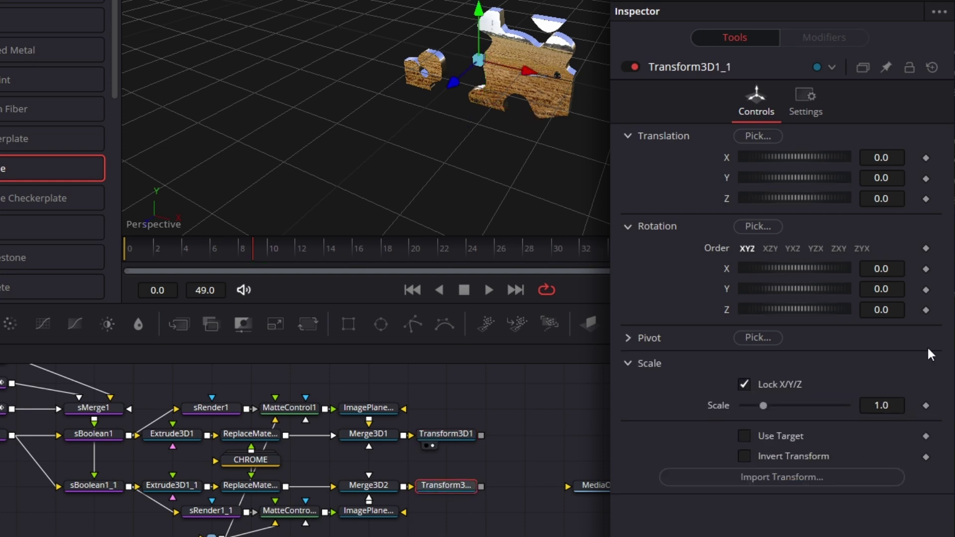
left_click(628, 339)
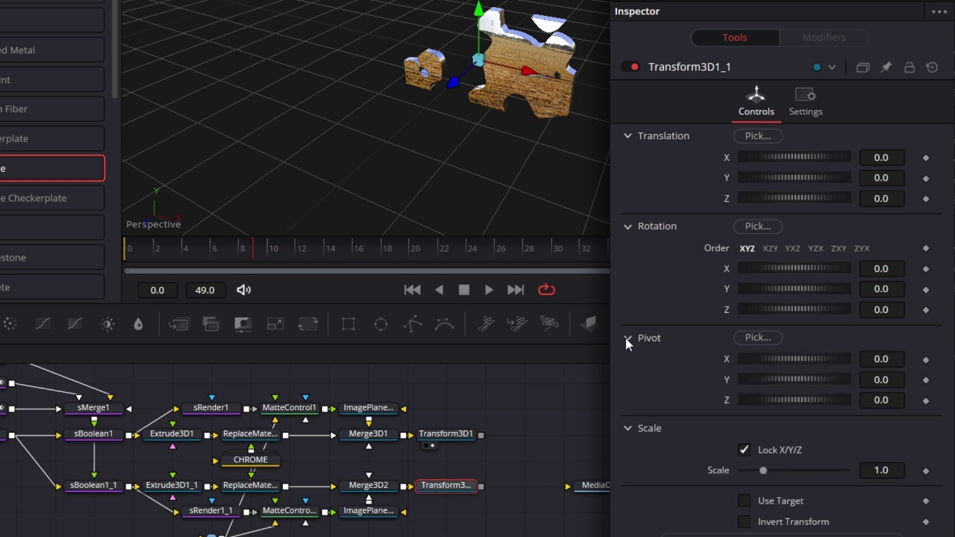
left_click(897, 381)
type("-0.3")
key("Tab")
type("-0.06")
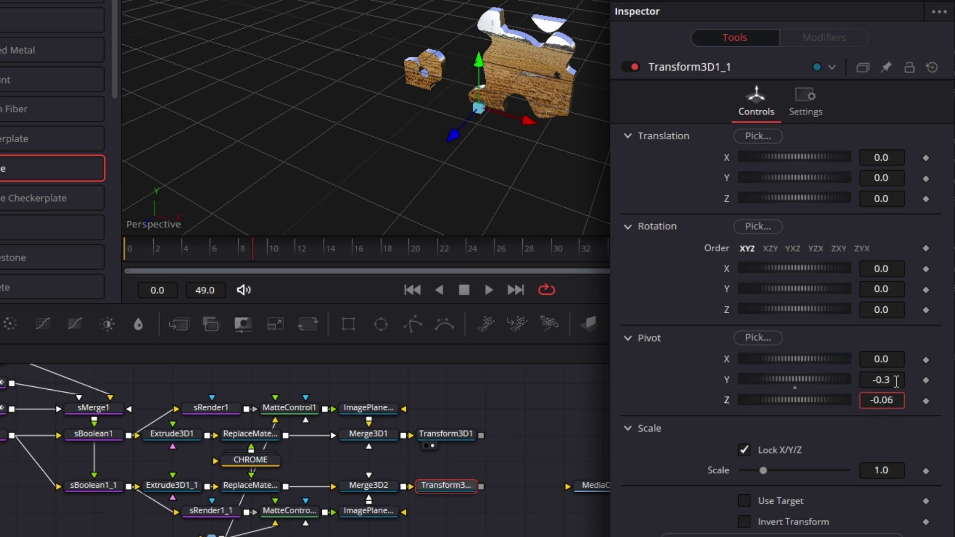
key("Tab")
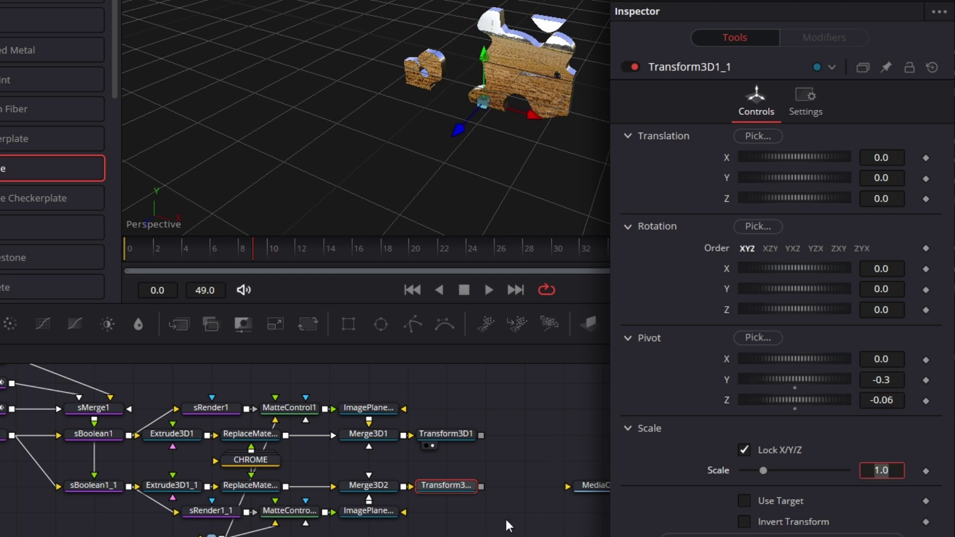
Step: Modify the X rotation of Transform3D1 with Anim Curves and set the modifier's scale to 90
scroll(361, 435, "right", 3)
left_click(360, 435)
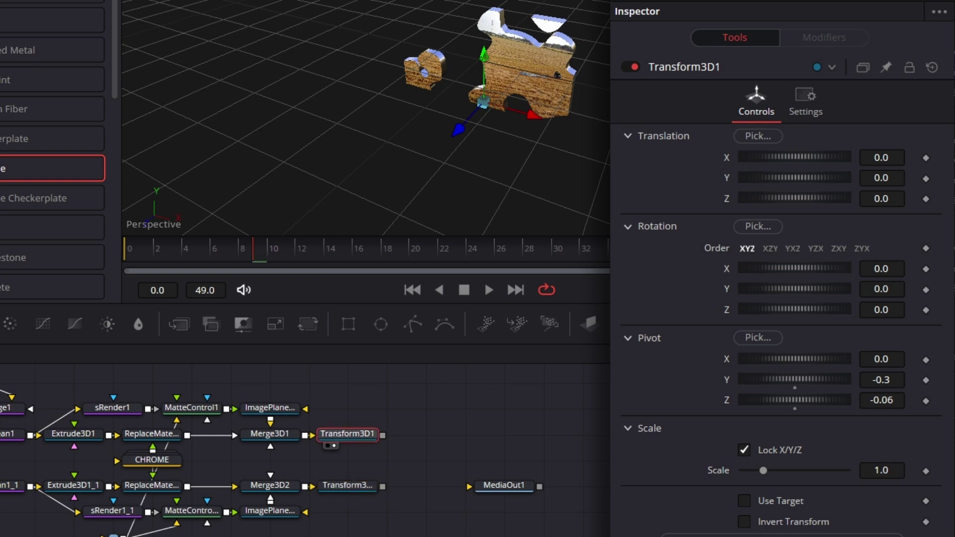
right_click(726, 266)
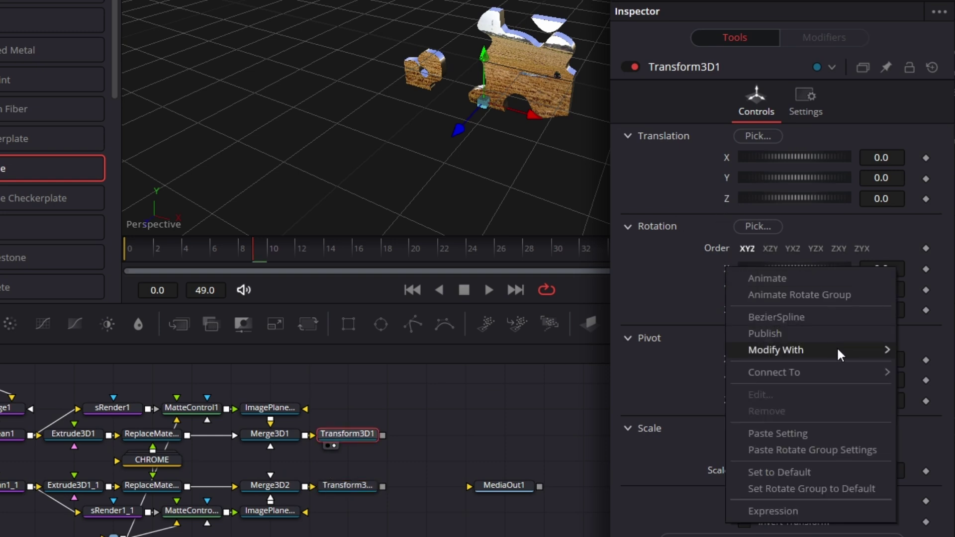
mouse_move(835, 347)
left_click(655, 348)
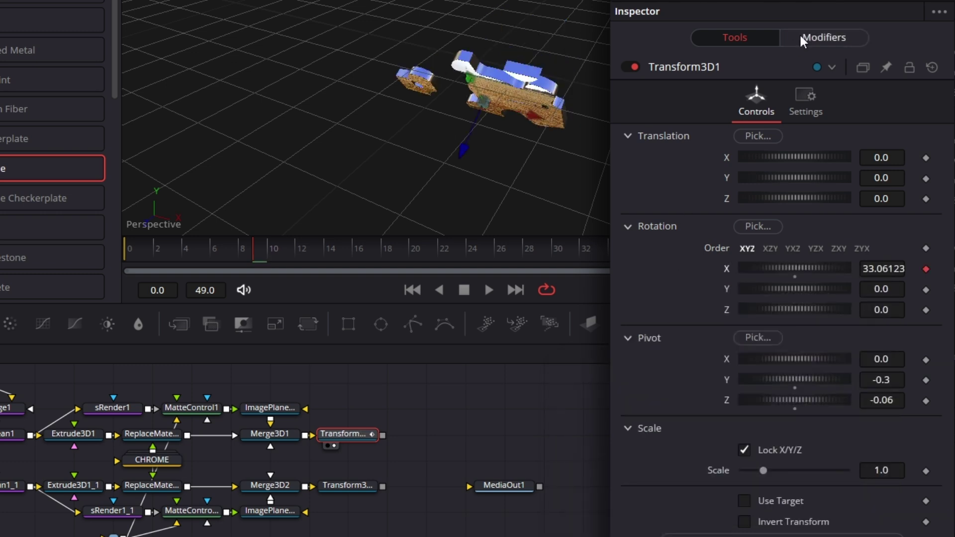
left_click(826, 33)
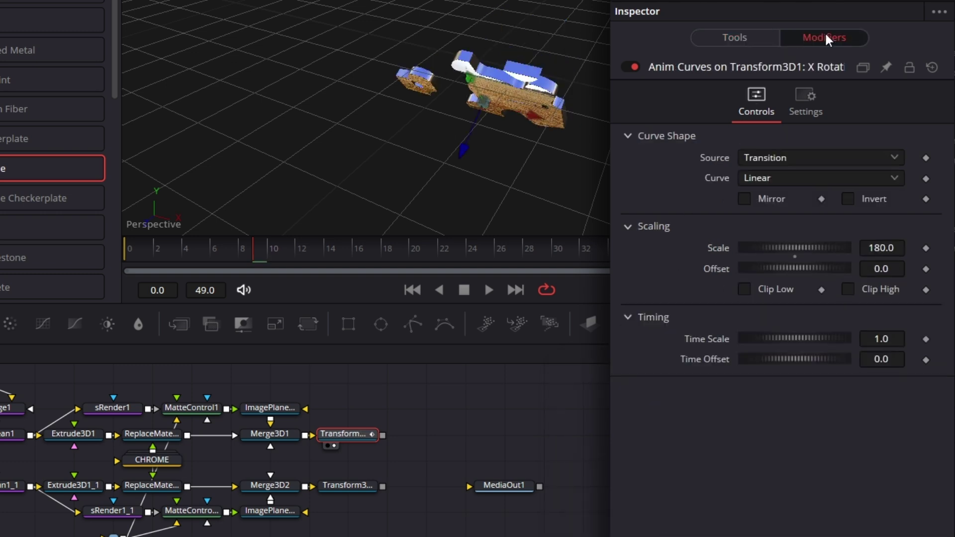
double_click(881, 247)
type("90")
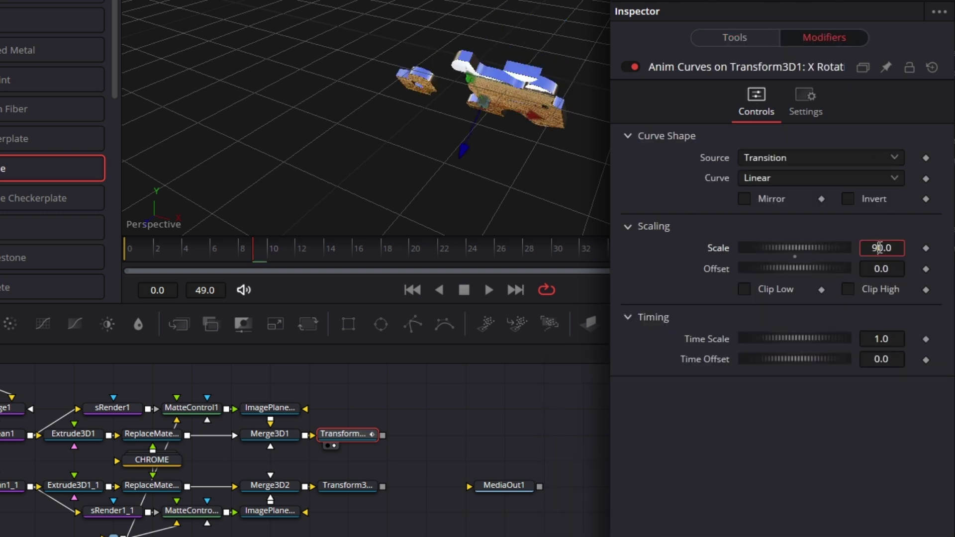
key("Tab")
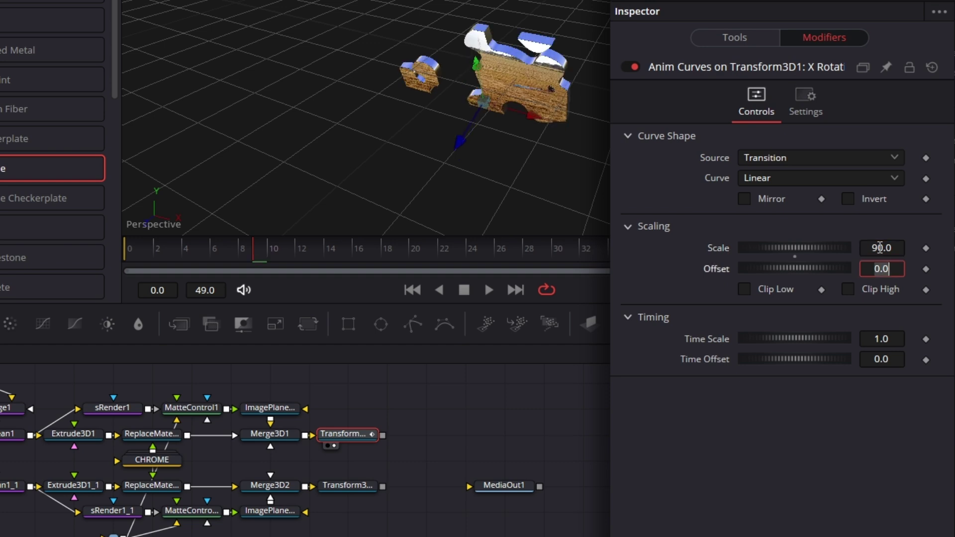
Step: Set the Transform3D1 rotation curve to Easing with Sine in and Expo out, and its time scale to 2
left_click(816, 175)
left_click(769, 217)
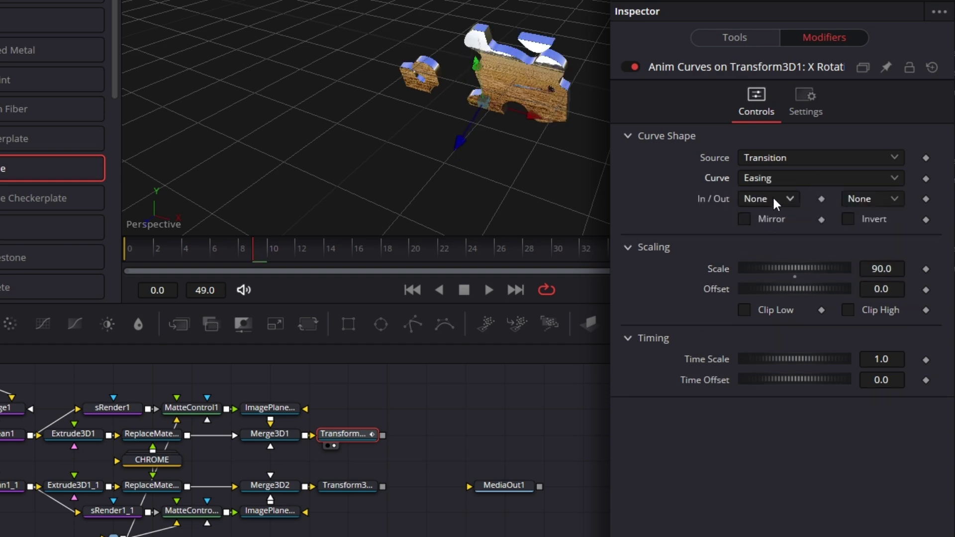
left_click(772, 196)
left_click(756, 238)
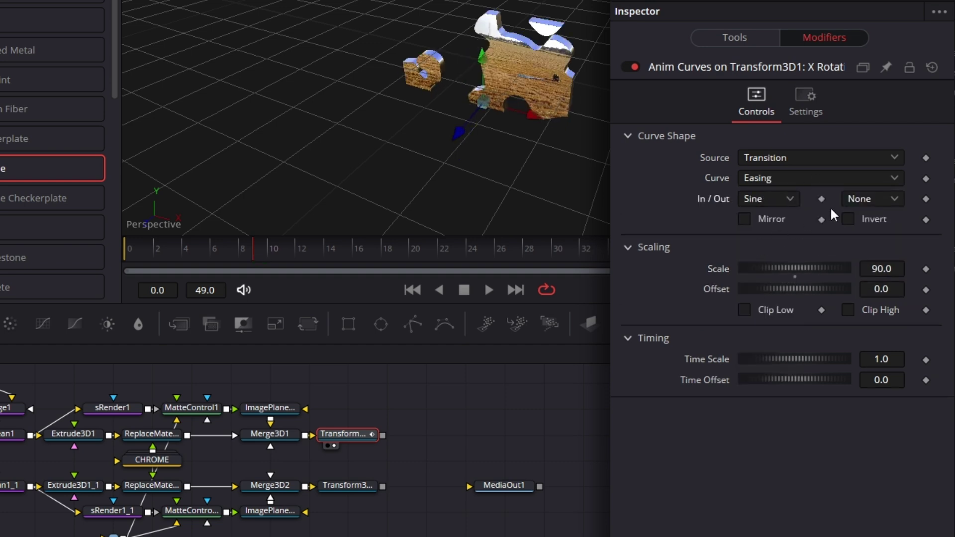
left_click(868, 199)
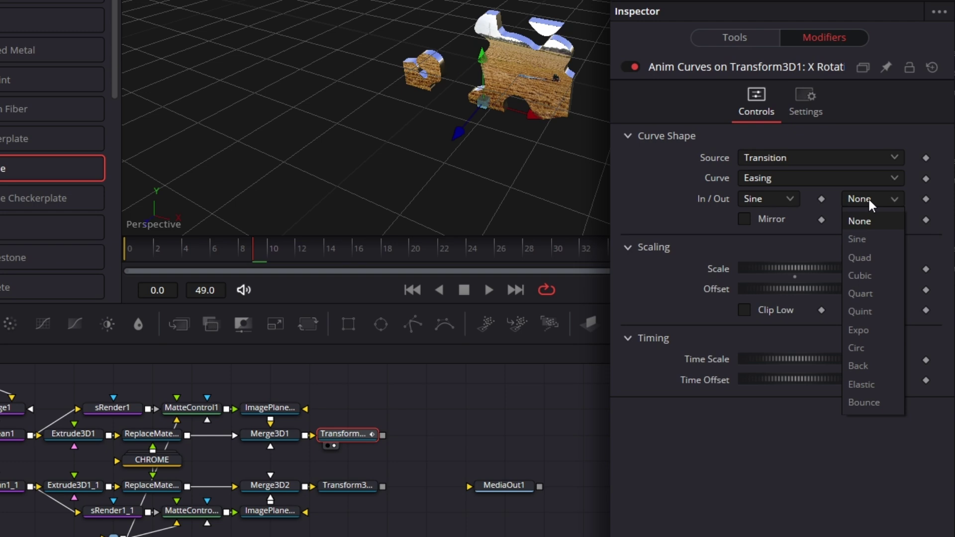
left_click(877, 331)
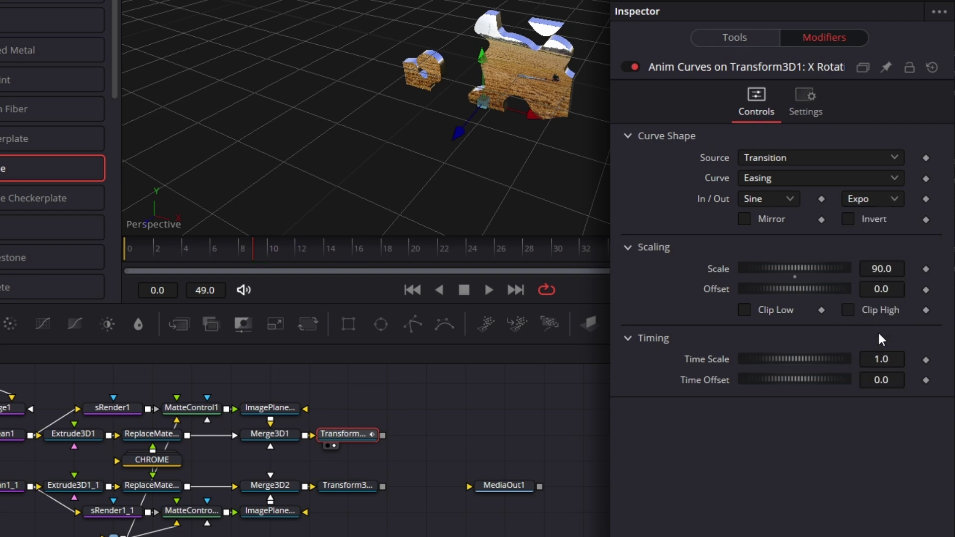
left_click(900, 359)
type("2")
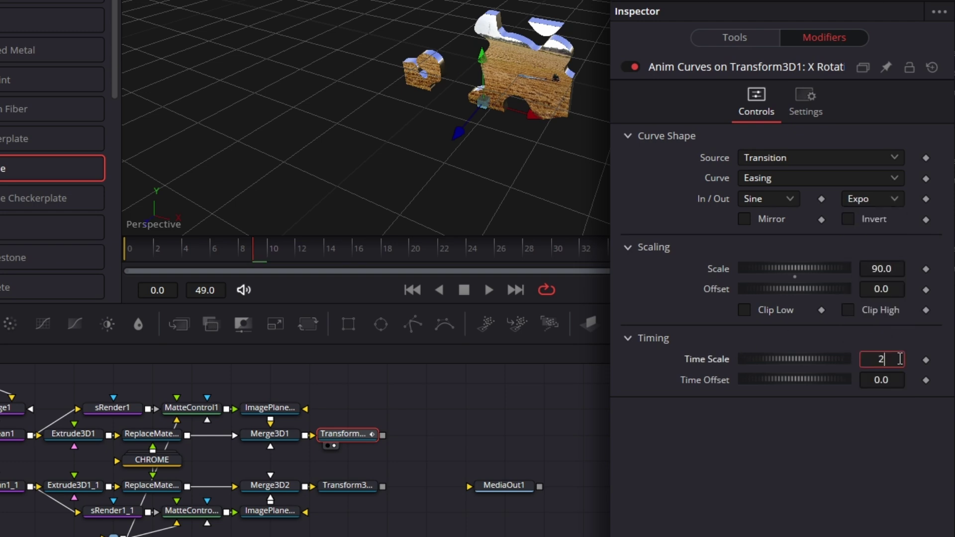
key("Tab")
Step: Modify the X rotation of Transform3D1_1 with Anim Curves and set the modifier's scale to 90
left_click(352, 486)
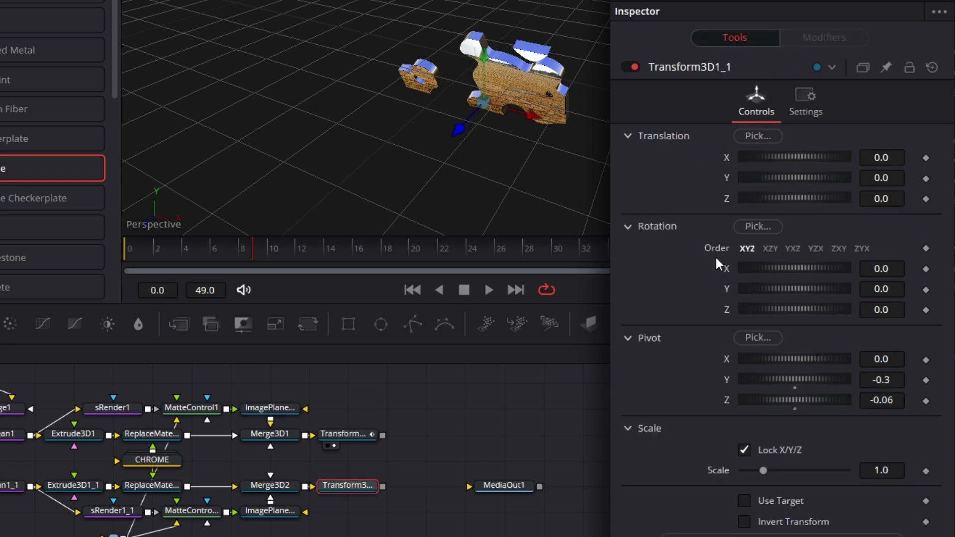
right_click(724, 266)
mouse_move(804, 351)
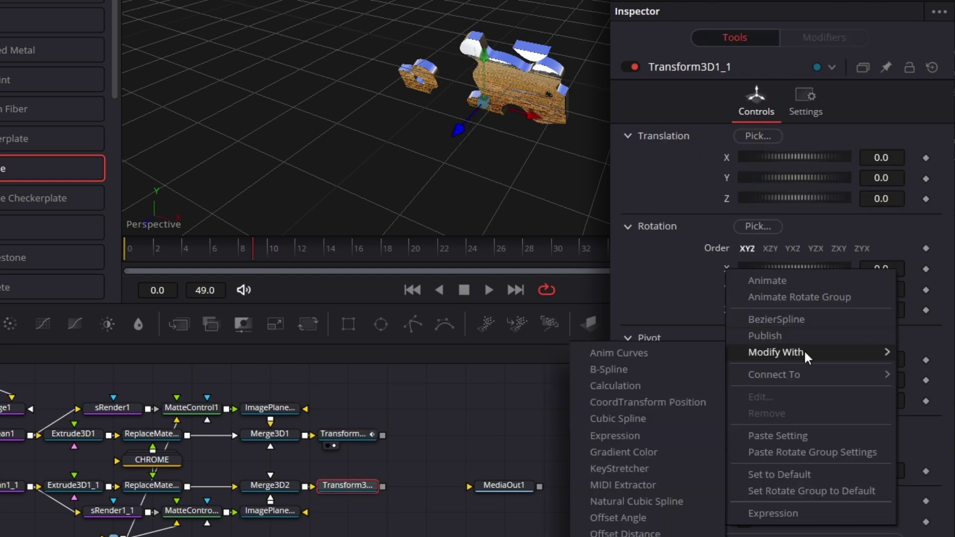
left_click(658, 357)
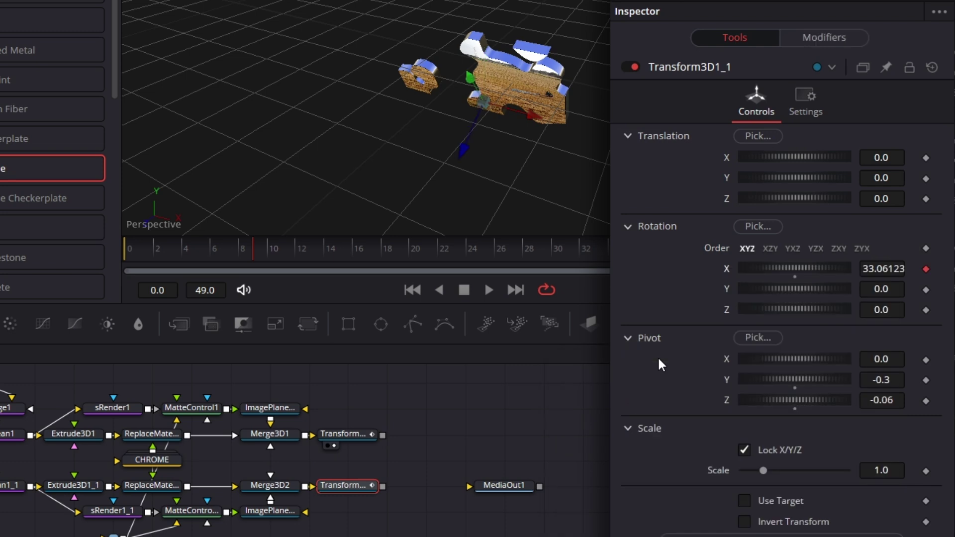
left_click(827, 38)
left_click(893, 244)
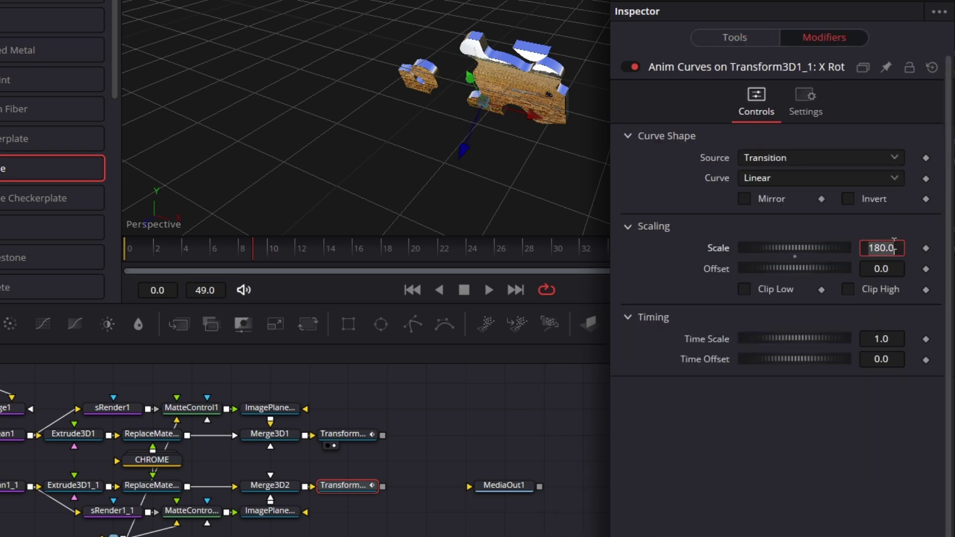
type("90")
key("Tab")
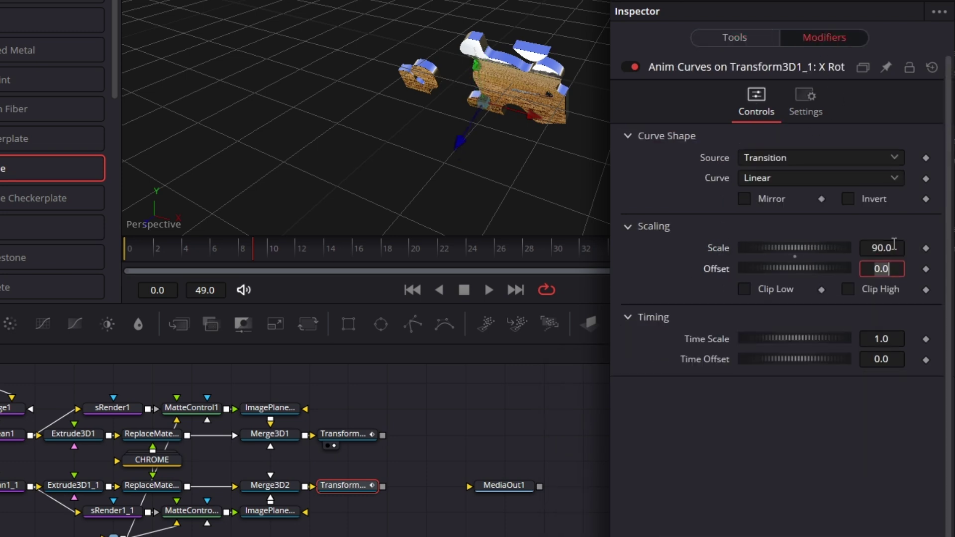
Step: Set the Transform3D1_1 rotation curve to Easing with Sine in and Expo out
left_click(819, 177)
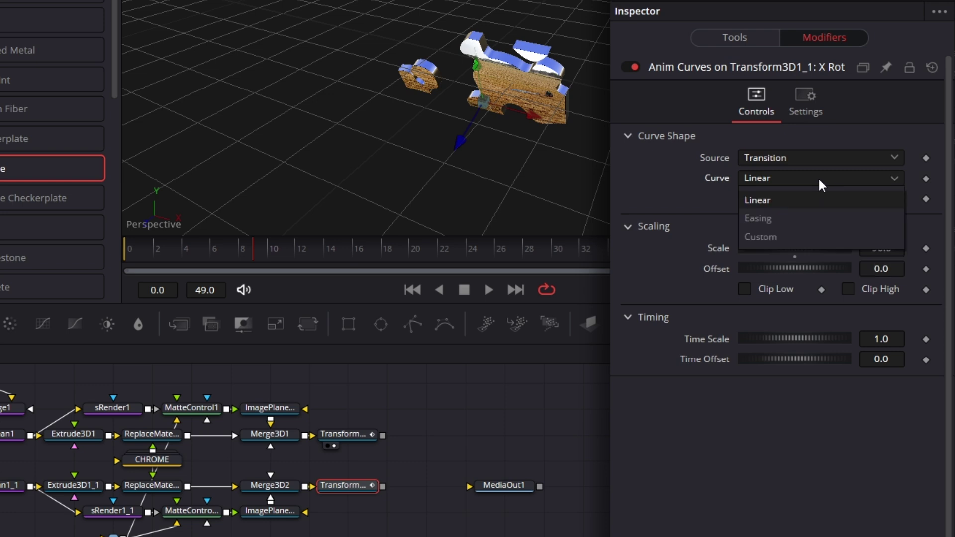
left_click(785, 217)
left_click(774, 199)
left_click(766, 238)
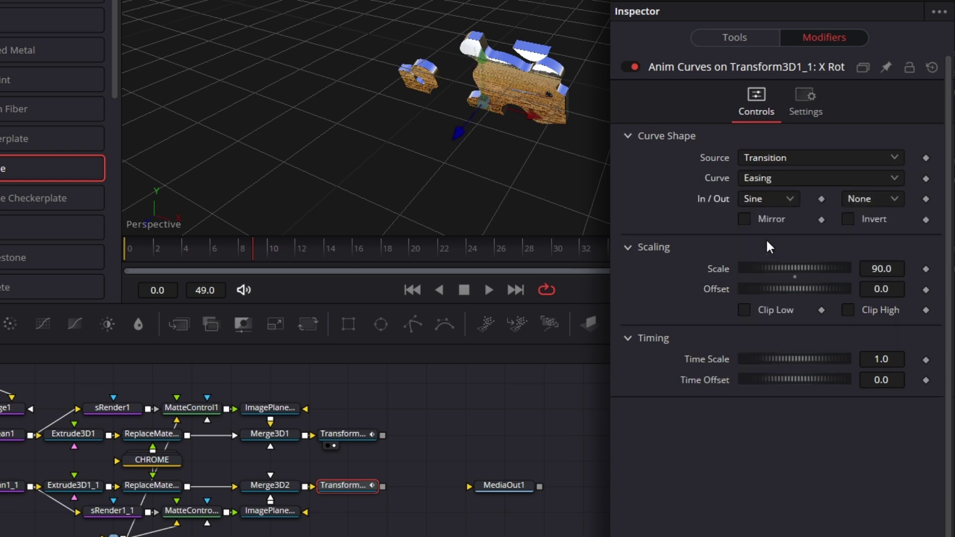
left_click(865, 202)
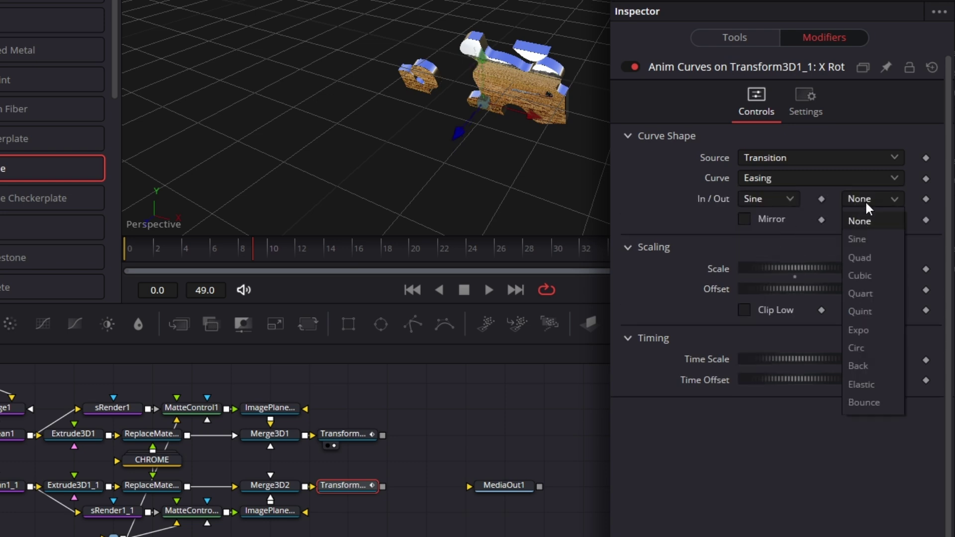
left_click(867, 329)
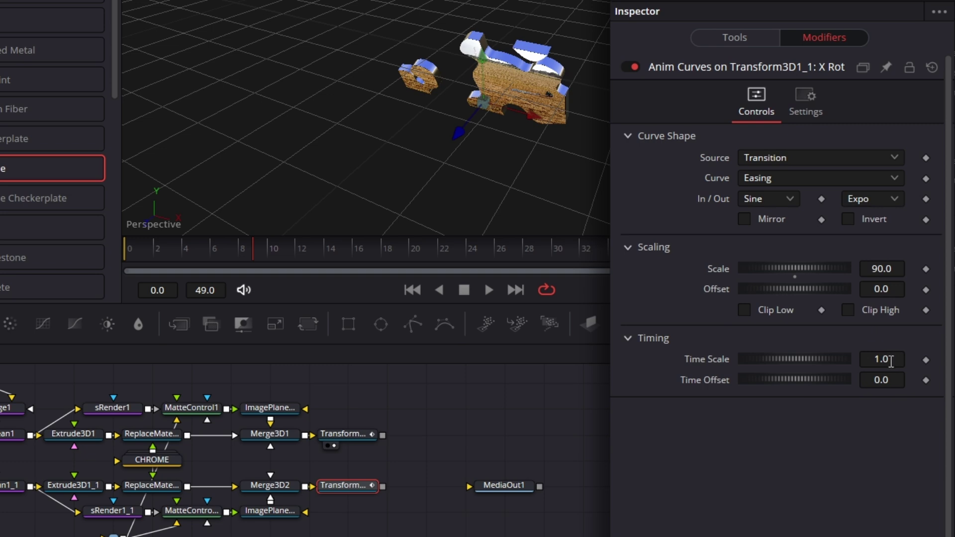
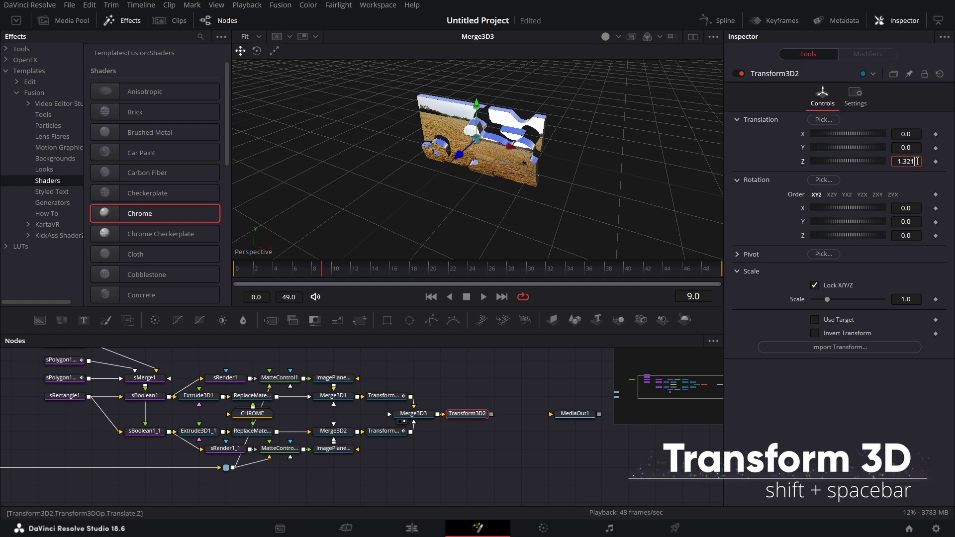
Step: Set the Z translation of Transform3D2 to 1.321, and add a Renderer3D node after it and show it in the viewer
key("Tab")
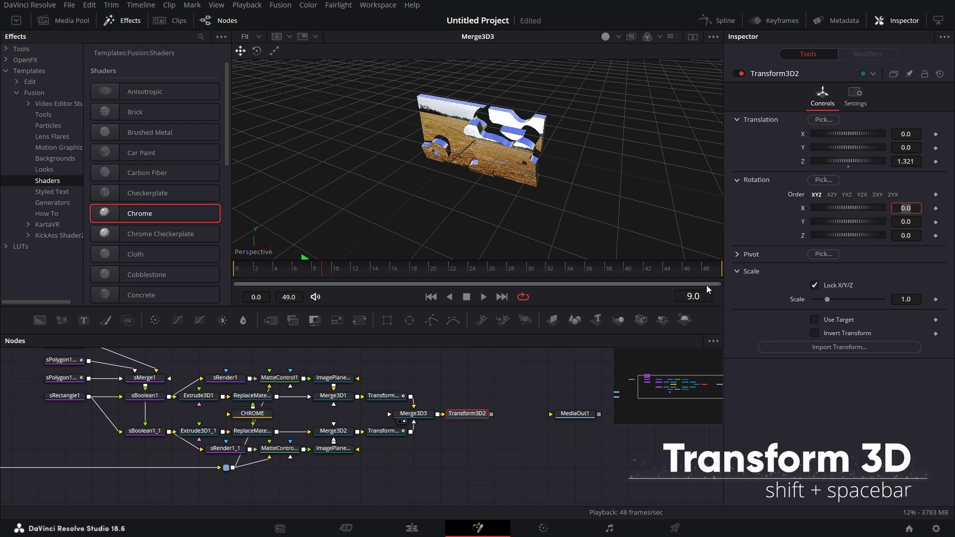
left_click_drag(684, 320, 475, 434)
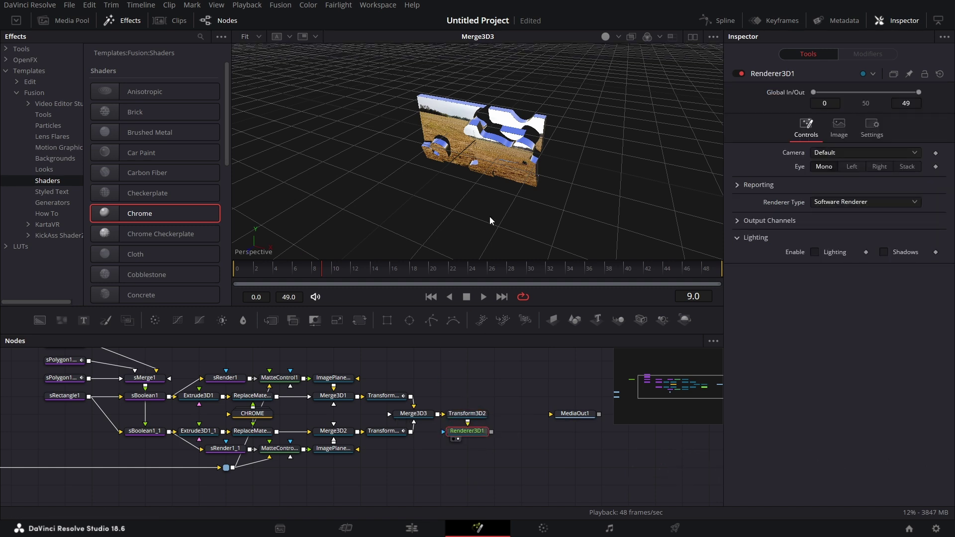
key("1")
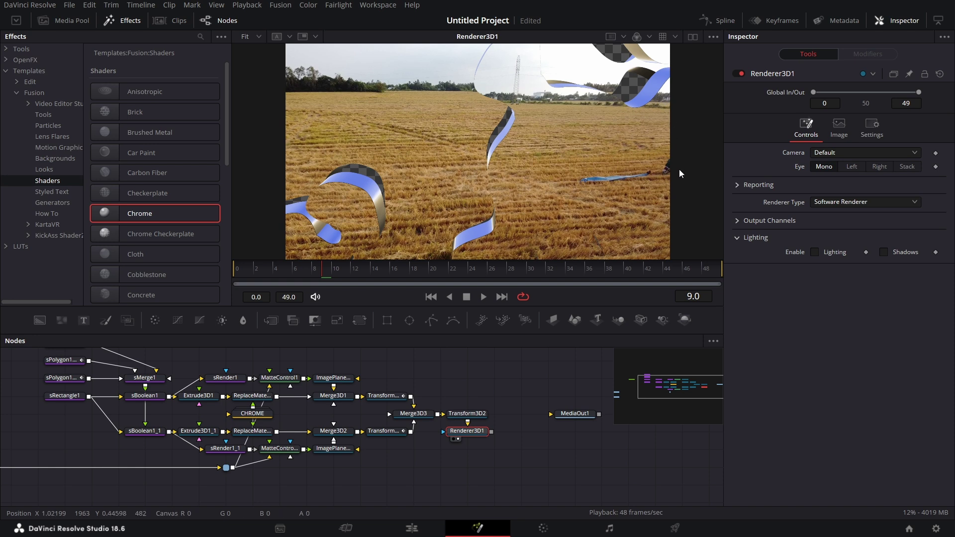
Step: Reset the Z translation of Transform3D2 to 0 to compare the framing, and restore it to 1.321
left_click(477, 412)
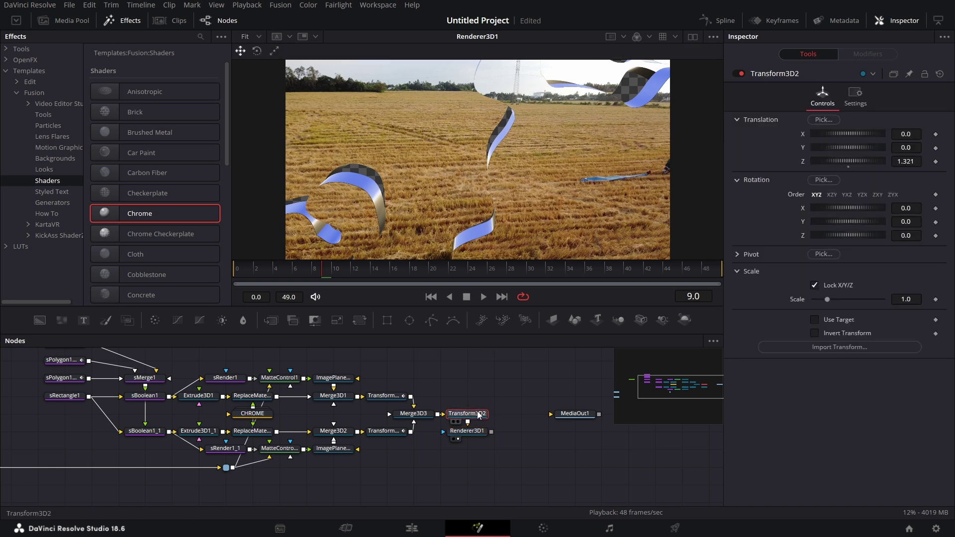
double_click(804, 163)
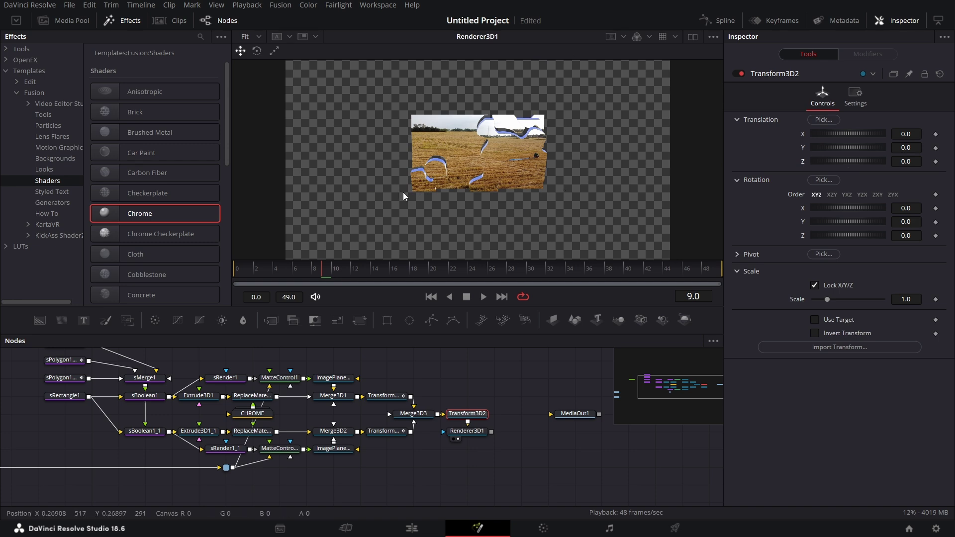
left_click(918, 162)
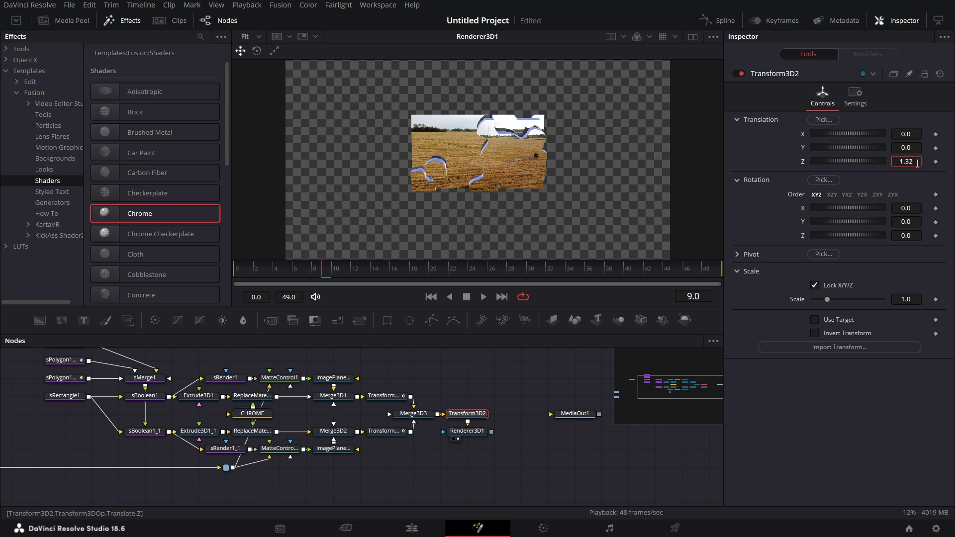
type("1.321")
key("Tab")
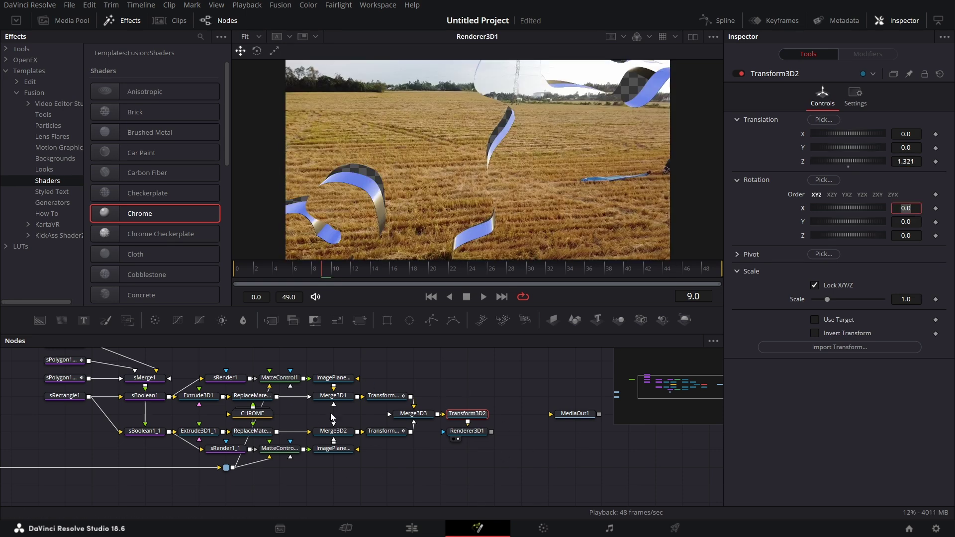
Step: Set the renderer type of Renderer3D1 to Hardware Renderer
scroll(470, 453, "down", 2)
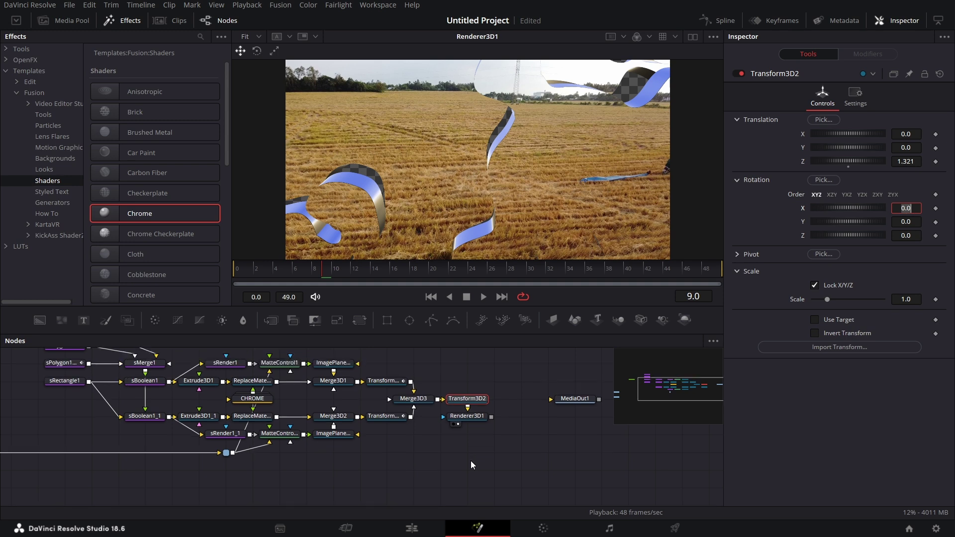
scroll(471, 461, "up", 1)
left_click(466, 420)
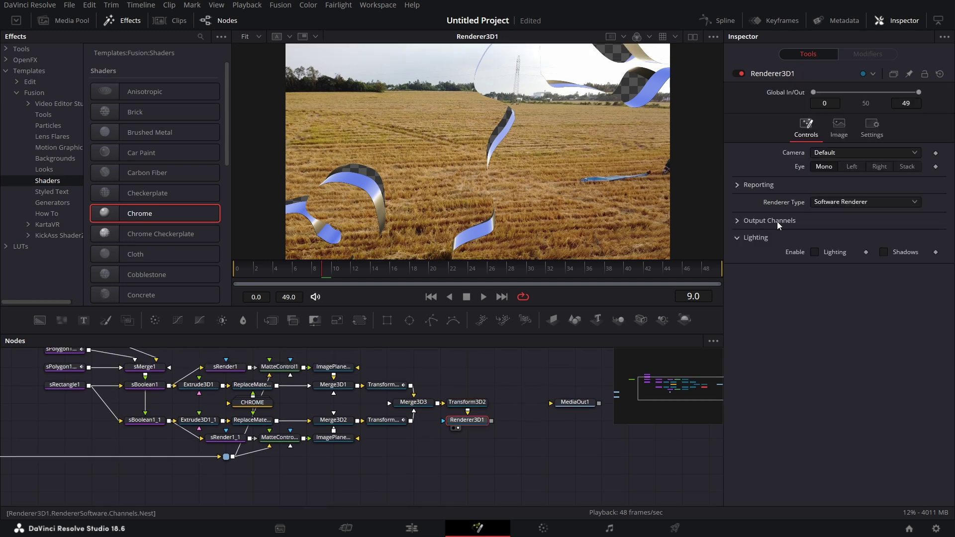
left_click(830, 199)
left_click(840, 215)
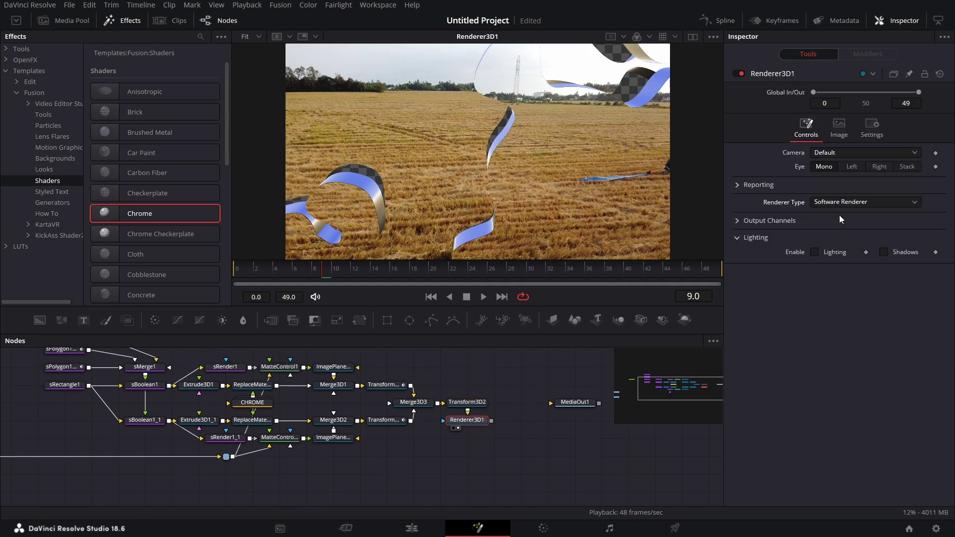
Step: Add a Merge node below Renderer3D1 and connect the renderer's output to its foreground input
scroll(503, 421, "down", 2)
scroll(504, 421, "left", 2)
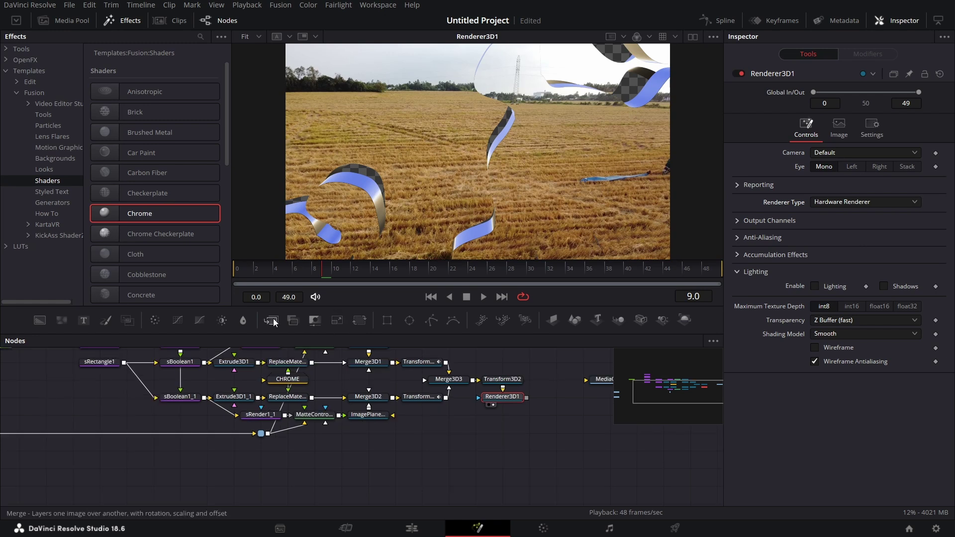
left_click_drag(272, 320, 512, 470)
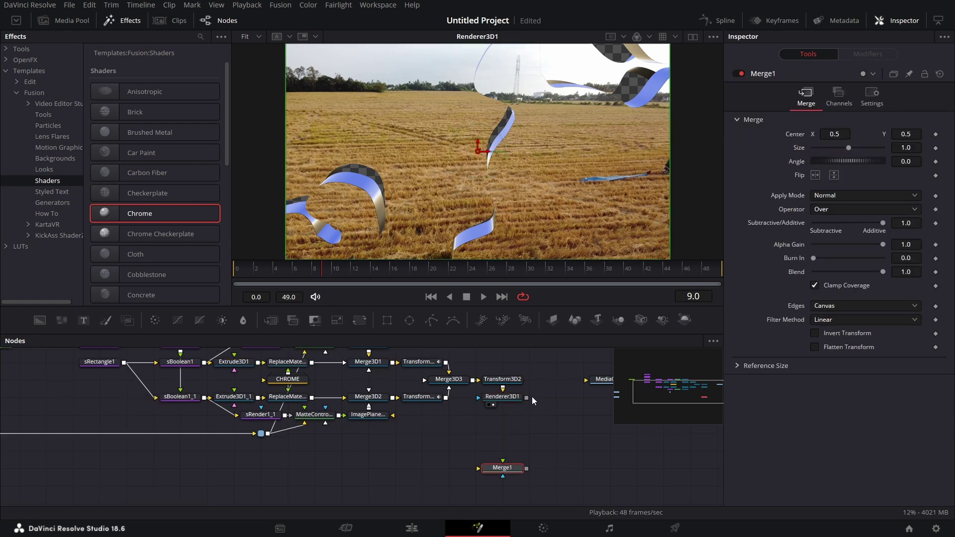
left_click_drag(527, 397, 504, 463)
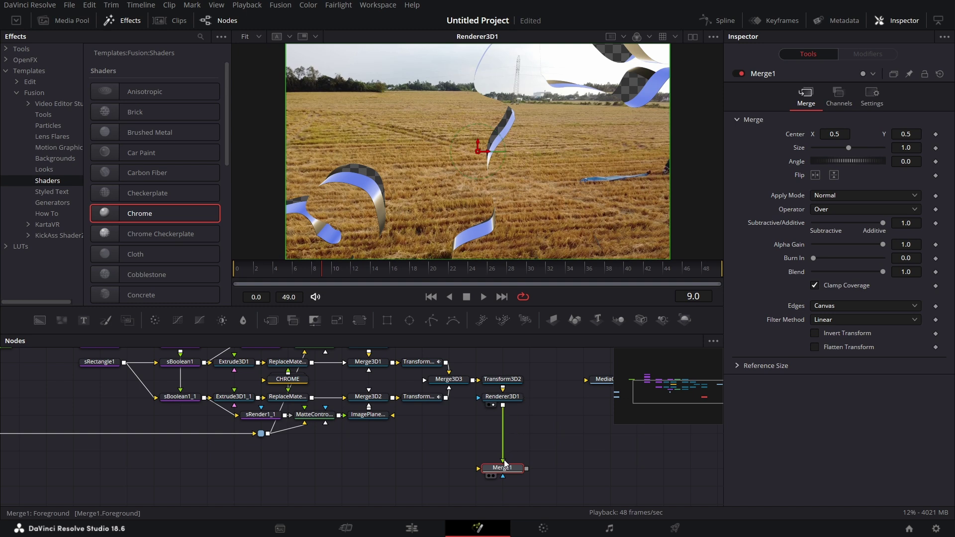
scroll(523, 455, "left", 5)
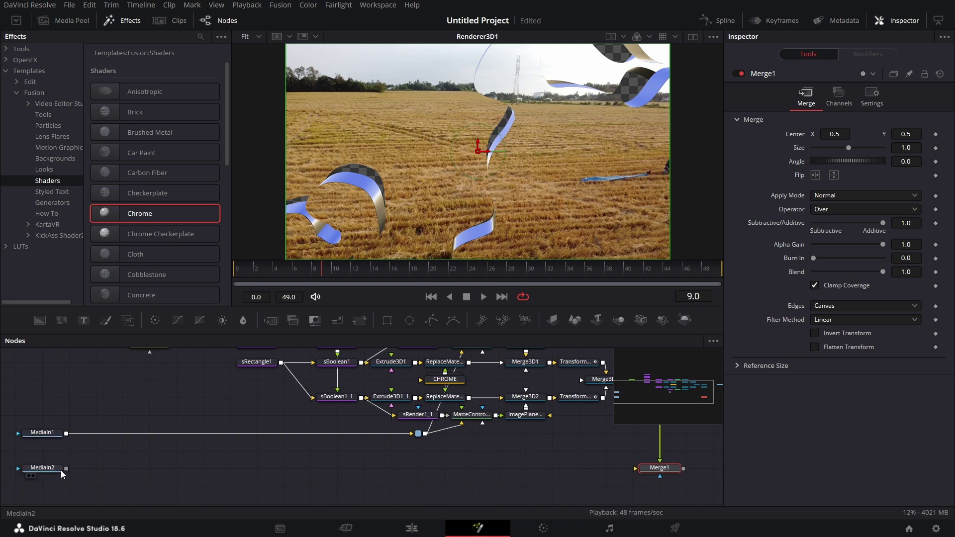
Step: Connect MediaIn2 to the background input of Merge1 and move the MediaOut1 node beside Merge1
left_click_drag(66, 468, 636, 468)
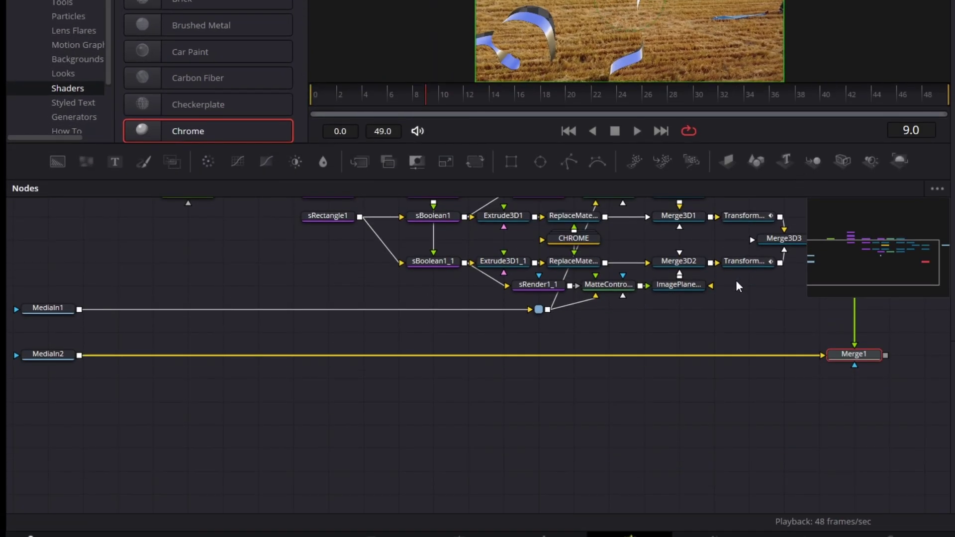
scroll(791, 278, "up", 4)
scroll(785, 321, "right", 2)
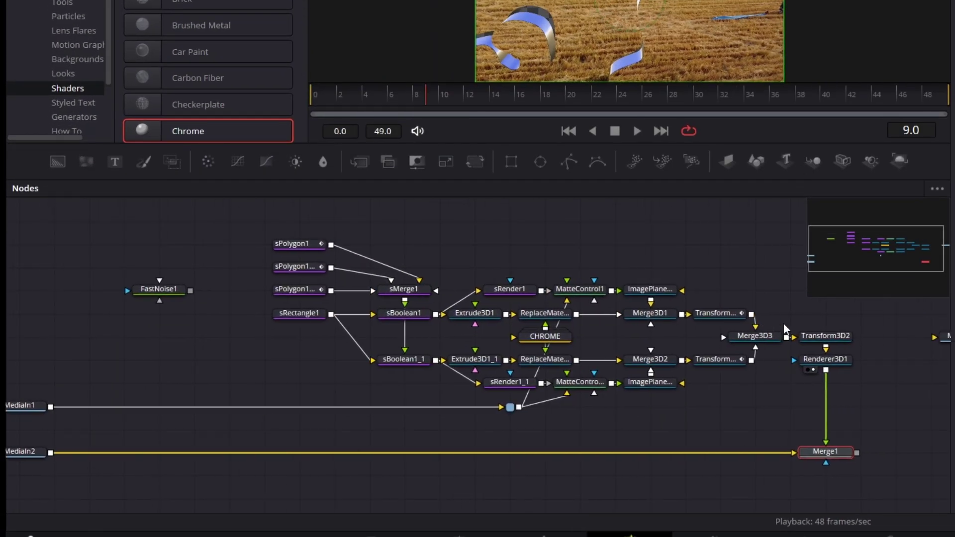
left_click_drag(939, 335, 864, 451)
scroll(454, 452, "left", 2)
scroll(454, 452, "down", 1)
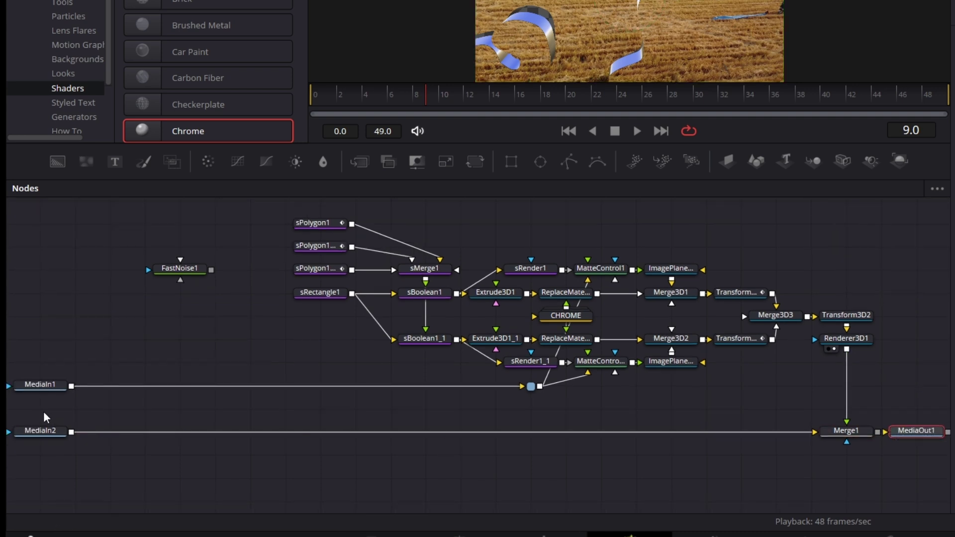
Step: Move MediaIn1 and MediaIn2 closer to the node network, and delete the unused FastNoise1 node
left_click_drag(43, 385, 174, 386)
left_click(50, 433)
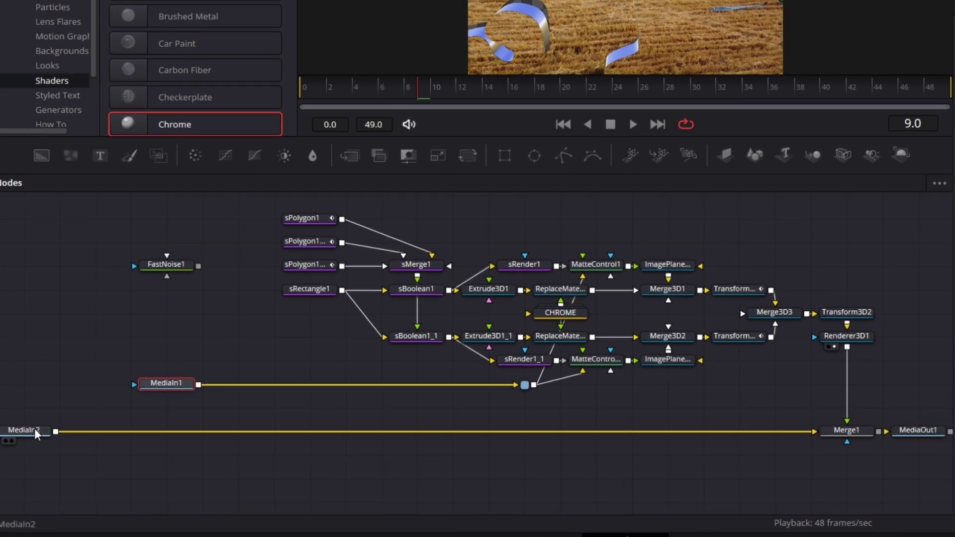
left_click_drag(36, 431, 175, 431)
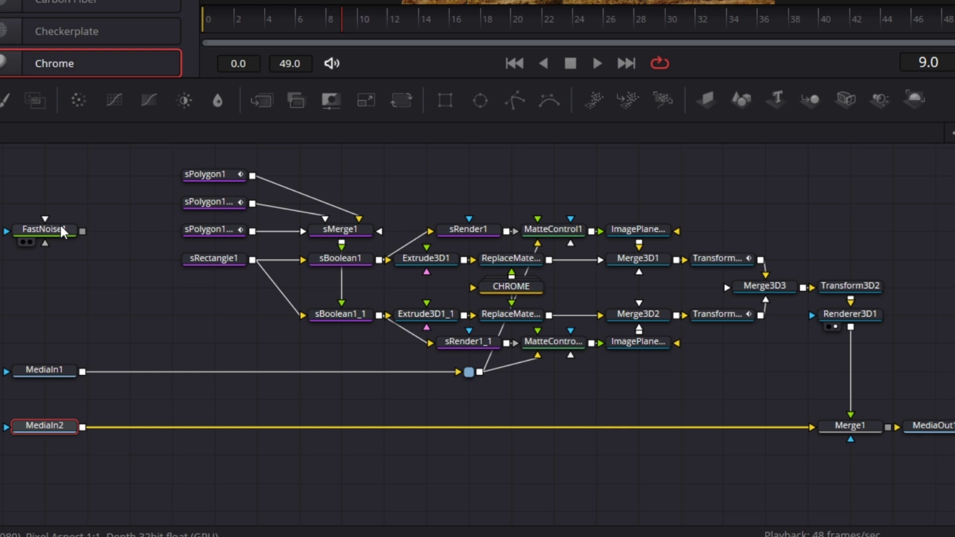
left_click_drag(61, 230, 92, 260)
key("Delete")
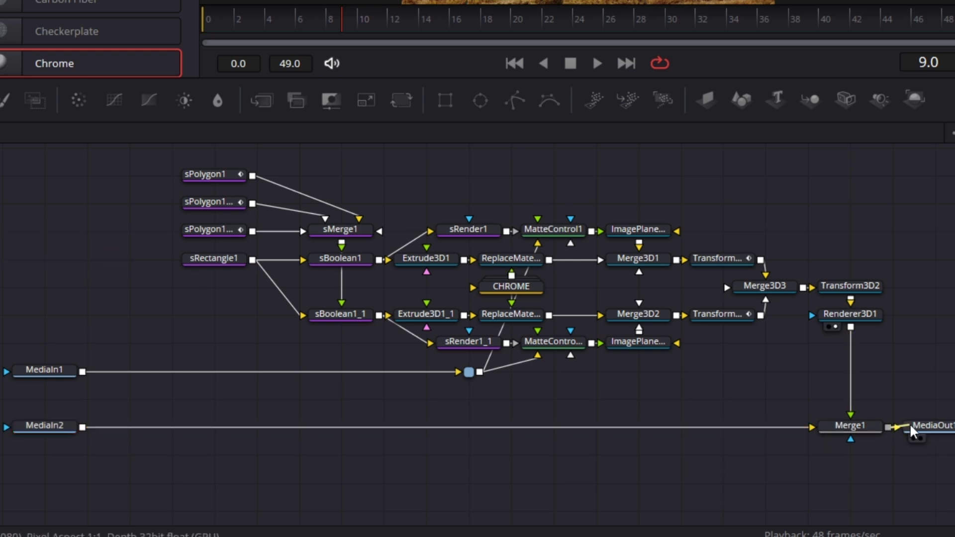
Step: Connect the output of Merge1 to MediaOut1 and show MediaOut1 in the viewer
left_click(938, 431)
key("2")
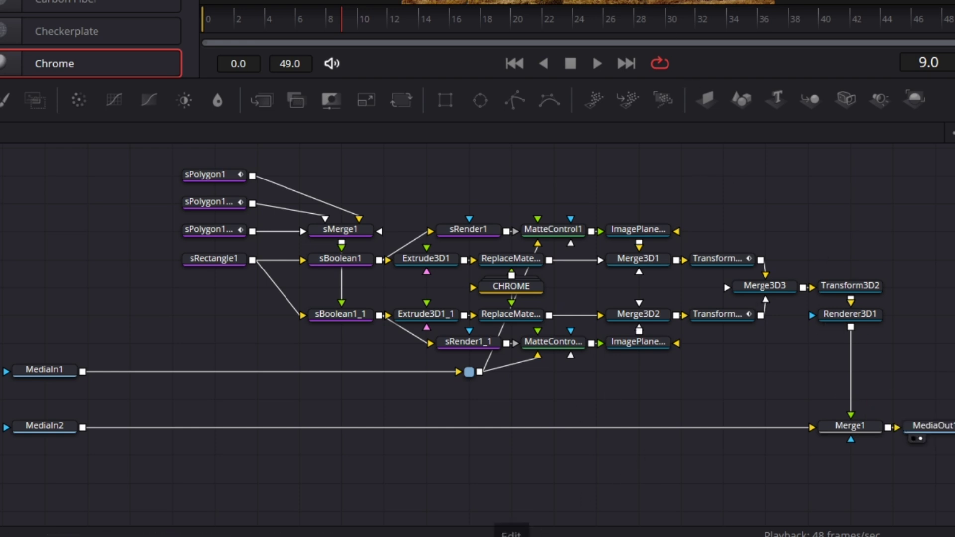
Step: Switch to the Edit page and place the playhead at 00:00:14:49, shortly before the transition between the two clips
left_click(513, 533)
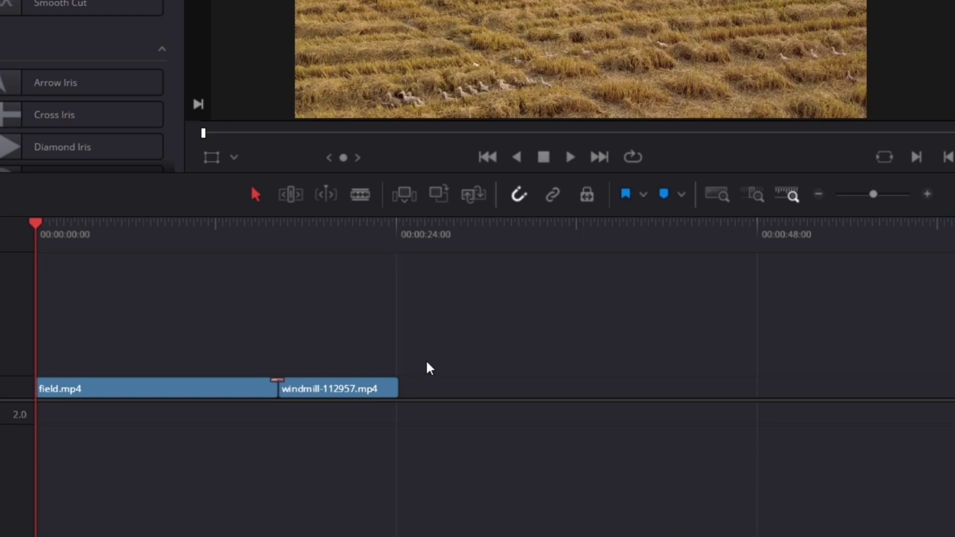
left_click(253, 236)
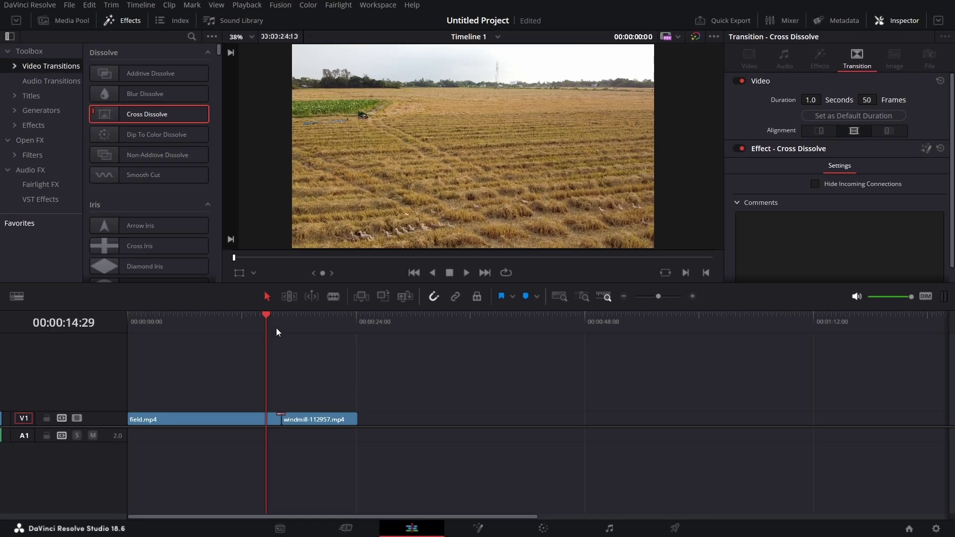
left_click_drag(264, 317, 268, 318)
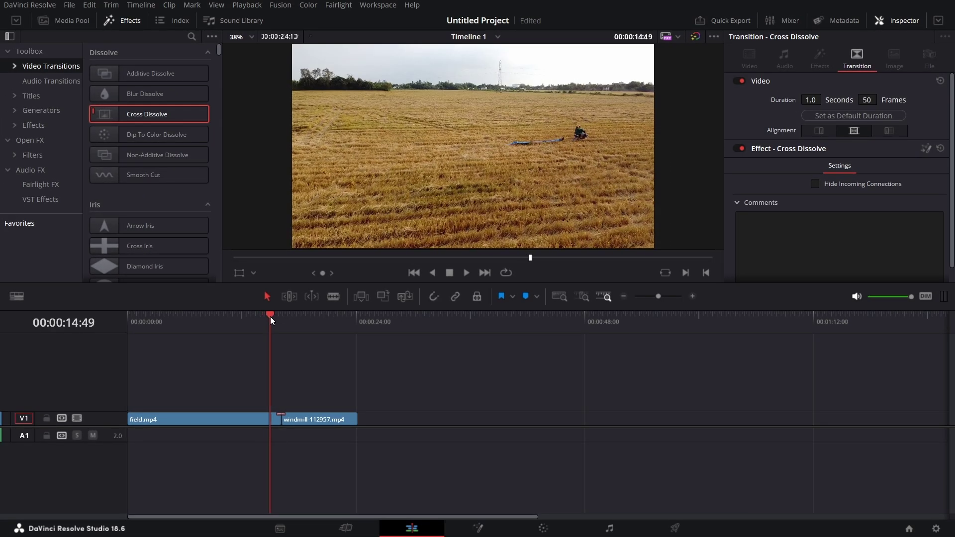